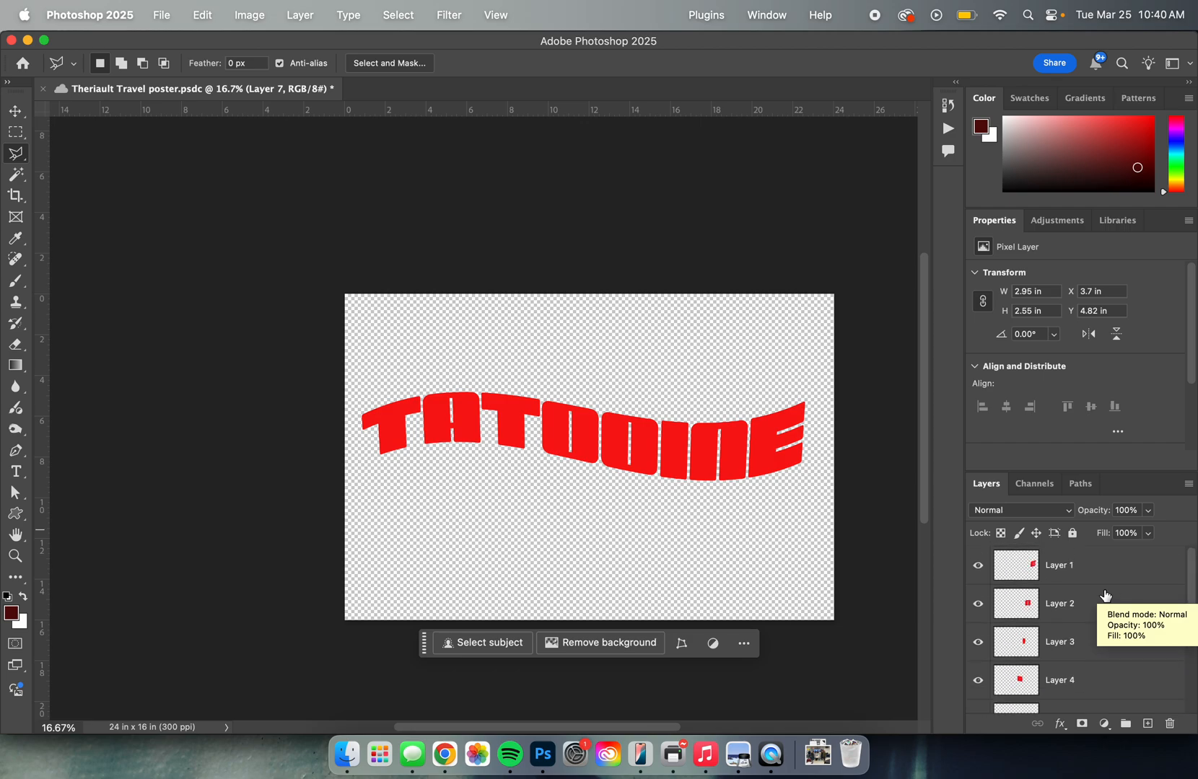
- Rename Layer 1 as E, Layer 2 as N and Layer 3 as I
double_click(1061, 565)
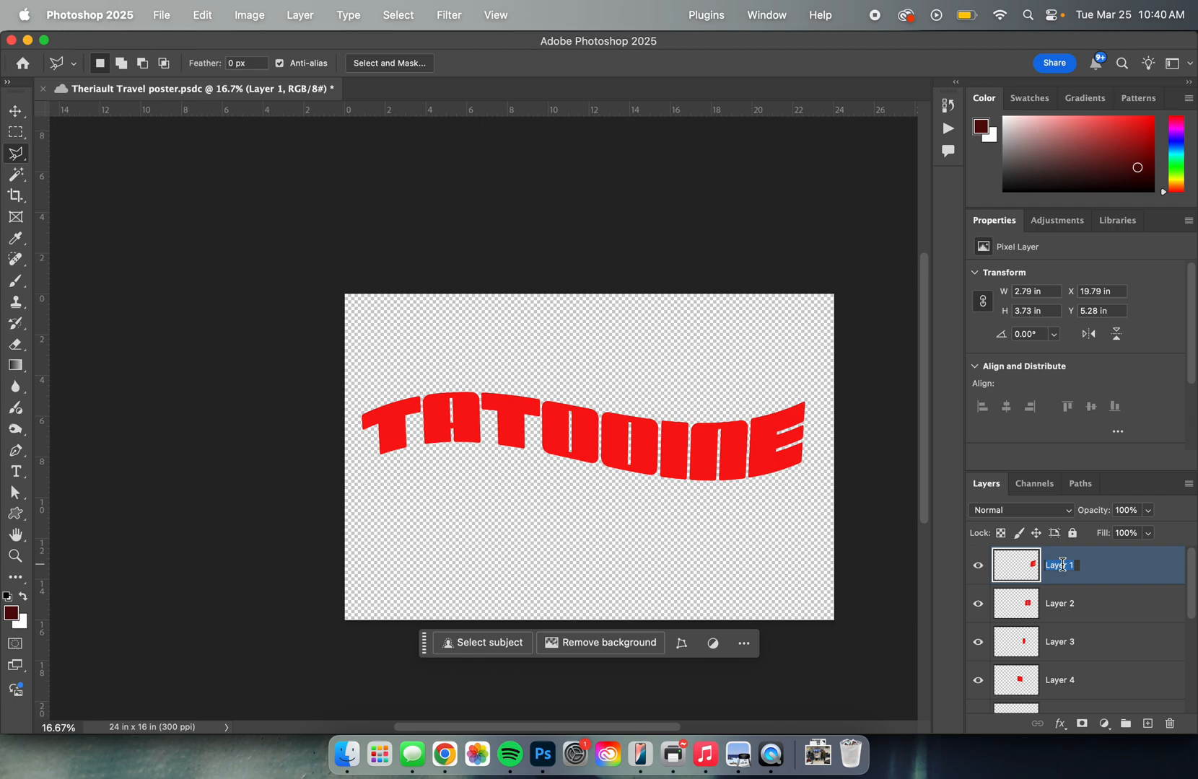
click(1111, 575)
double_click(1064, 566)
text(E)
double_click(1074, 602)
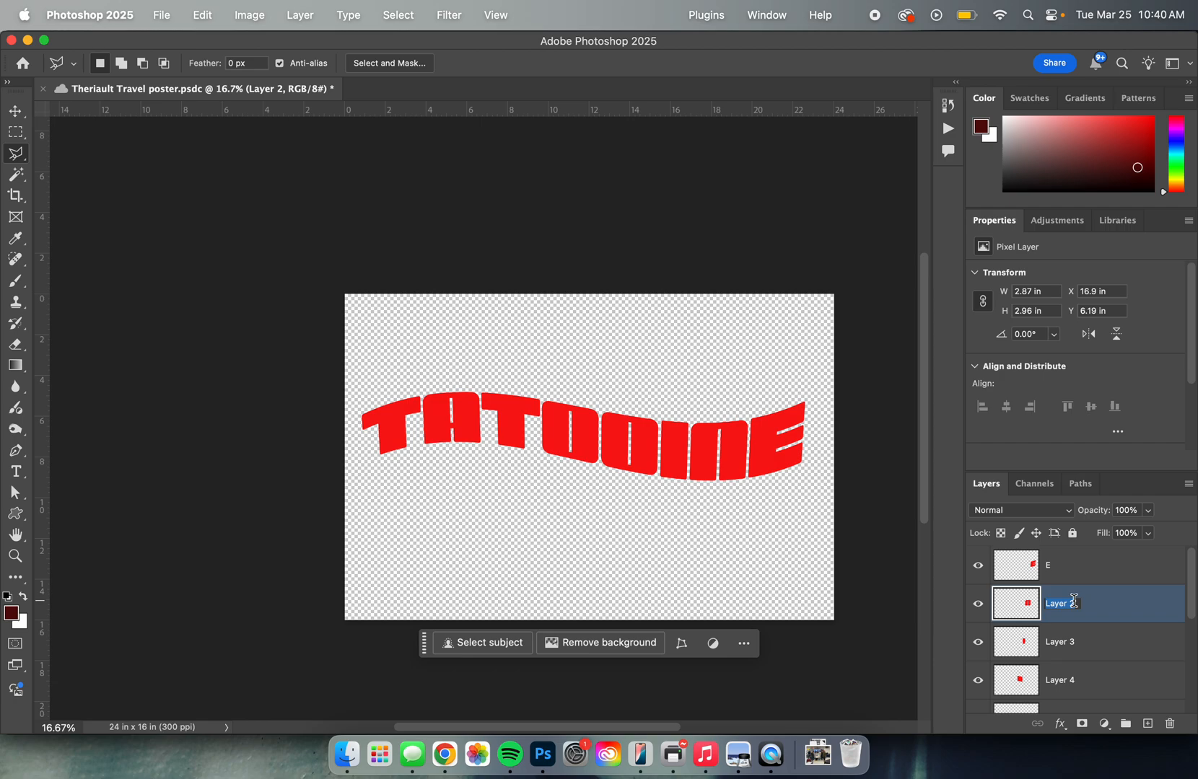
text(N)
double_click(1066, 642)
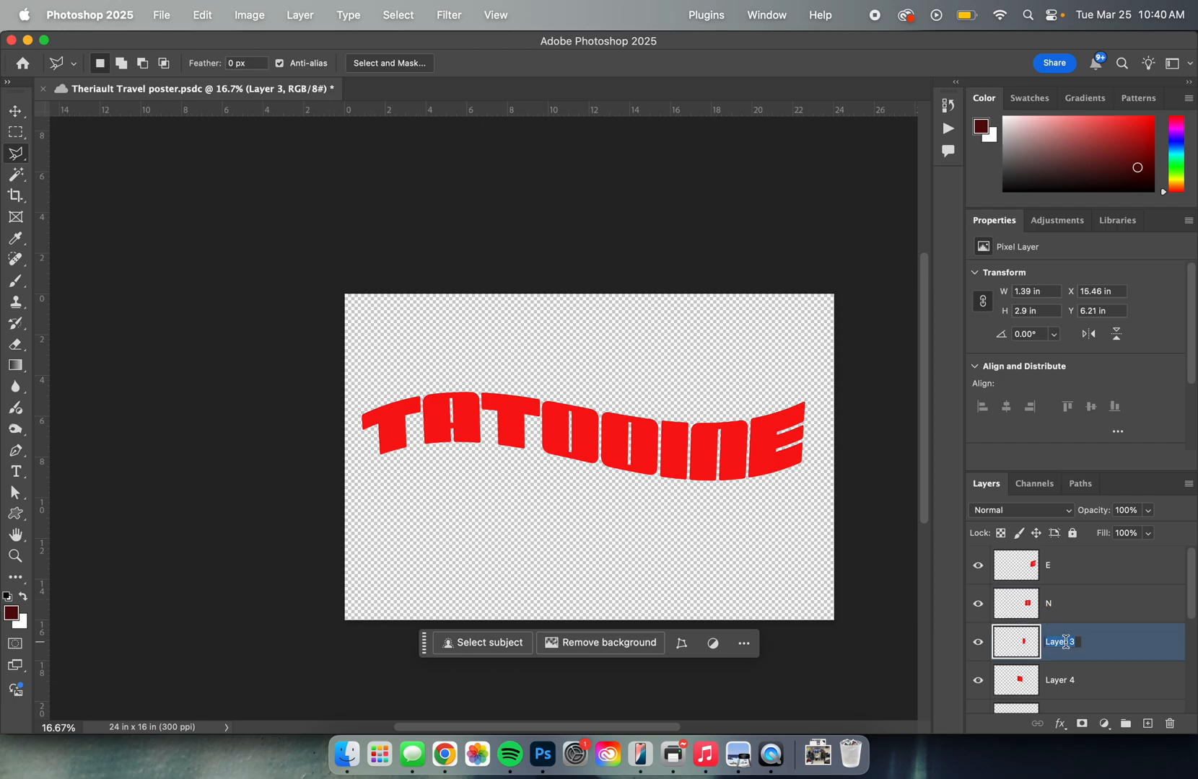
text(I)
key(Return)
- Rename both Layer 4 and Layer 5 as O
scroll(1076, 621, down, 4)
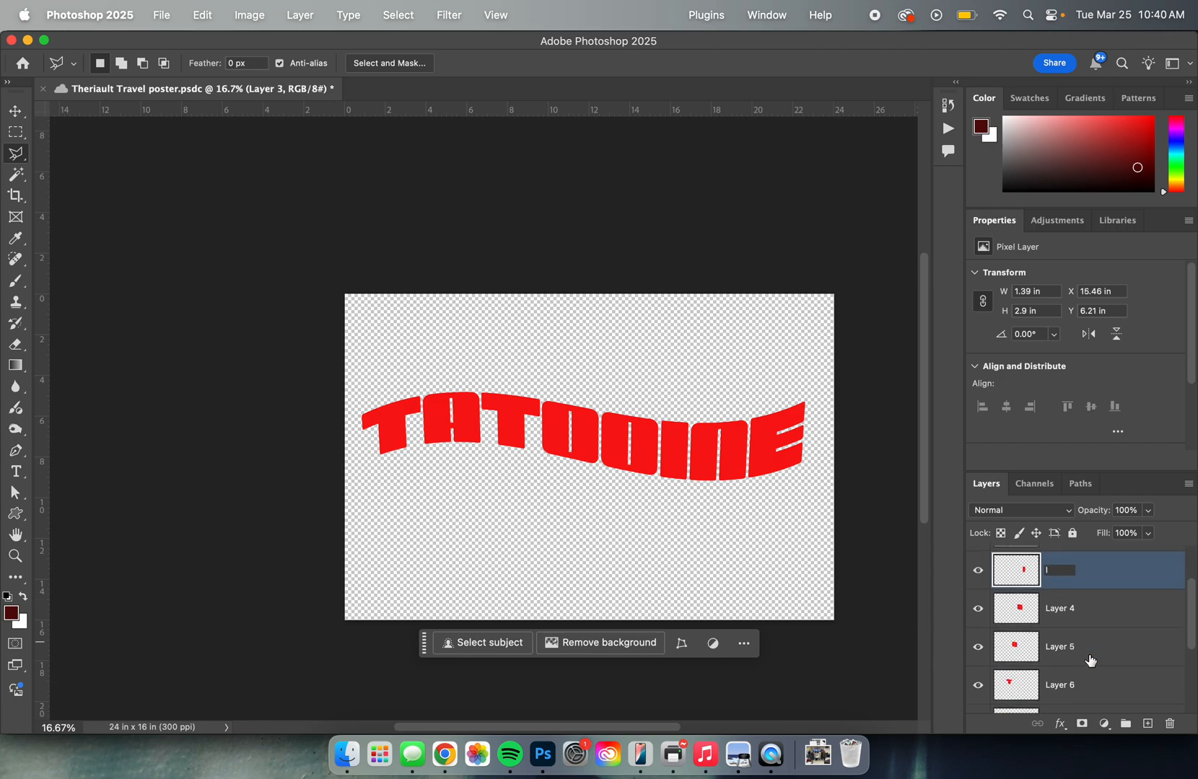
click(1066, 555)
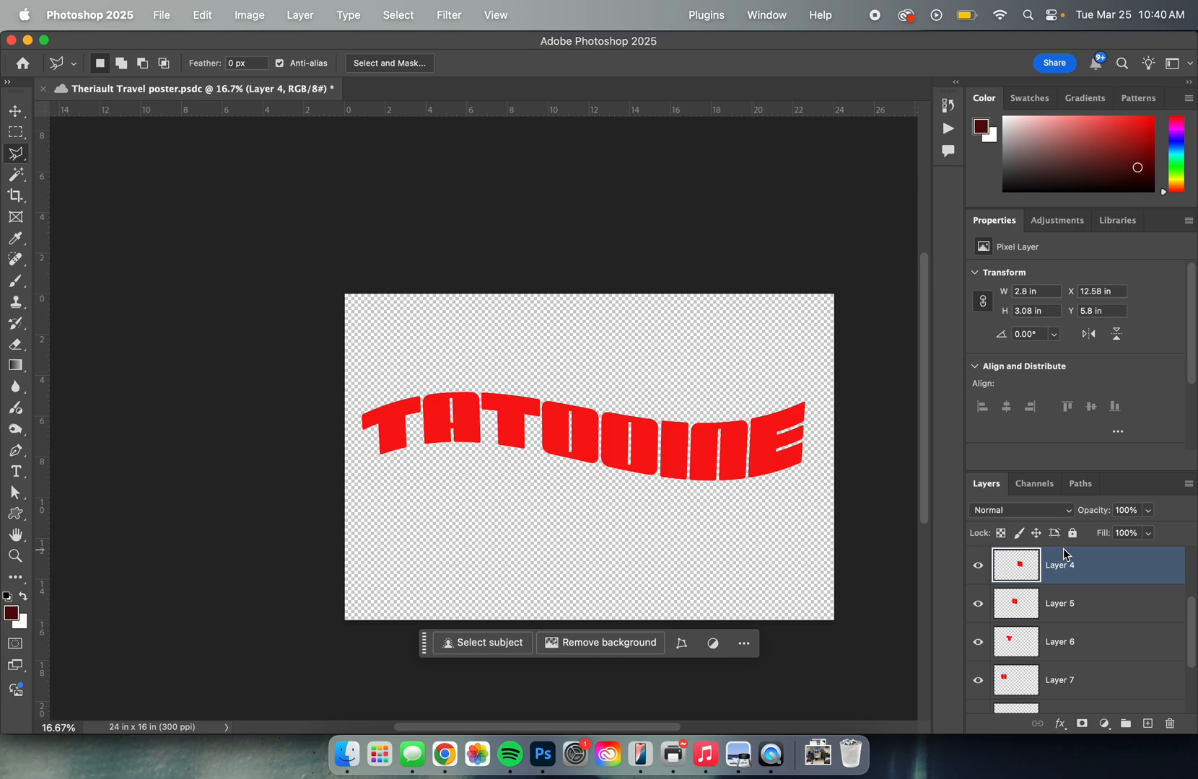
double_click(1064, 567)
text(O)
key(Return)
double_click(1062, 605)
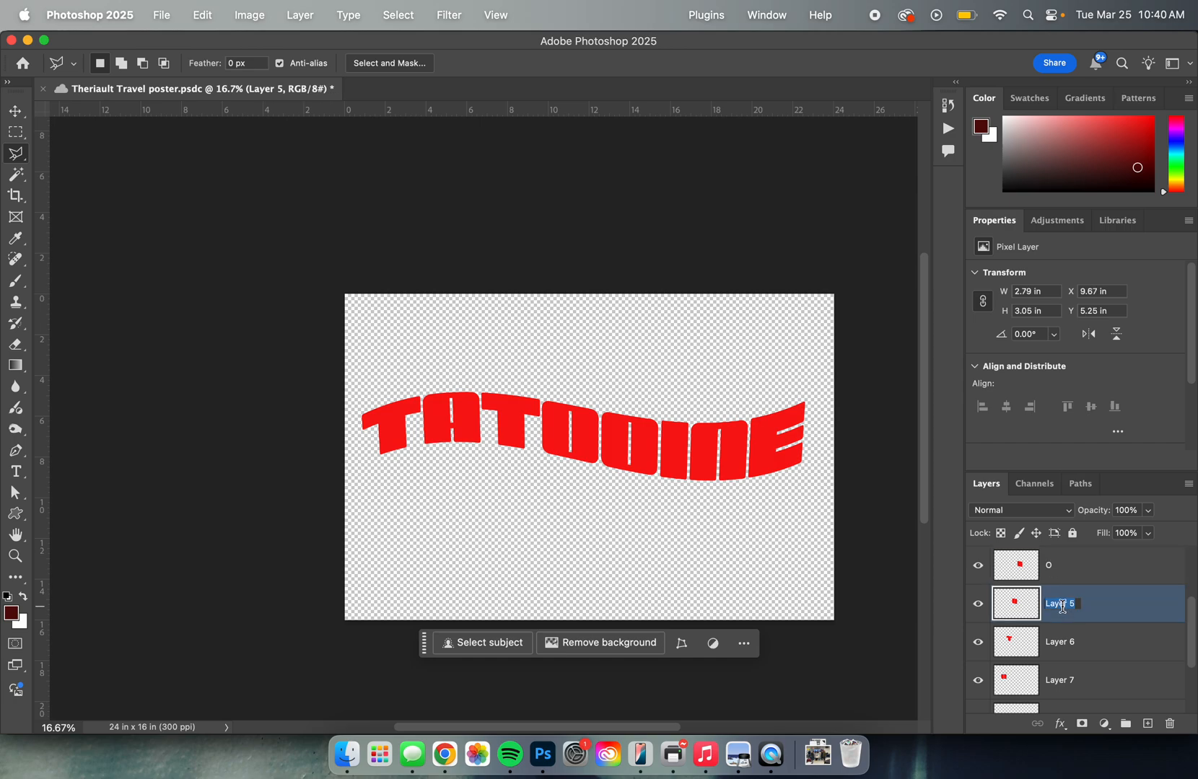
text(O)
key(Return)
- Rename Layer 6 as T and Layer 7 as A
double_click(1065, 641)
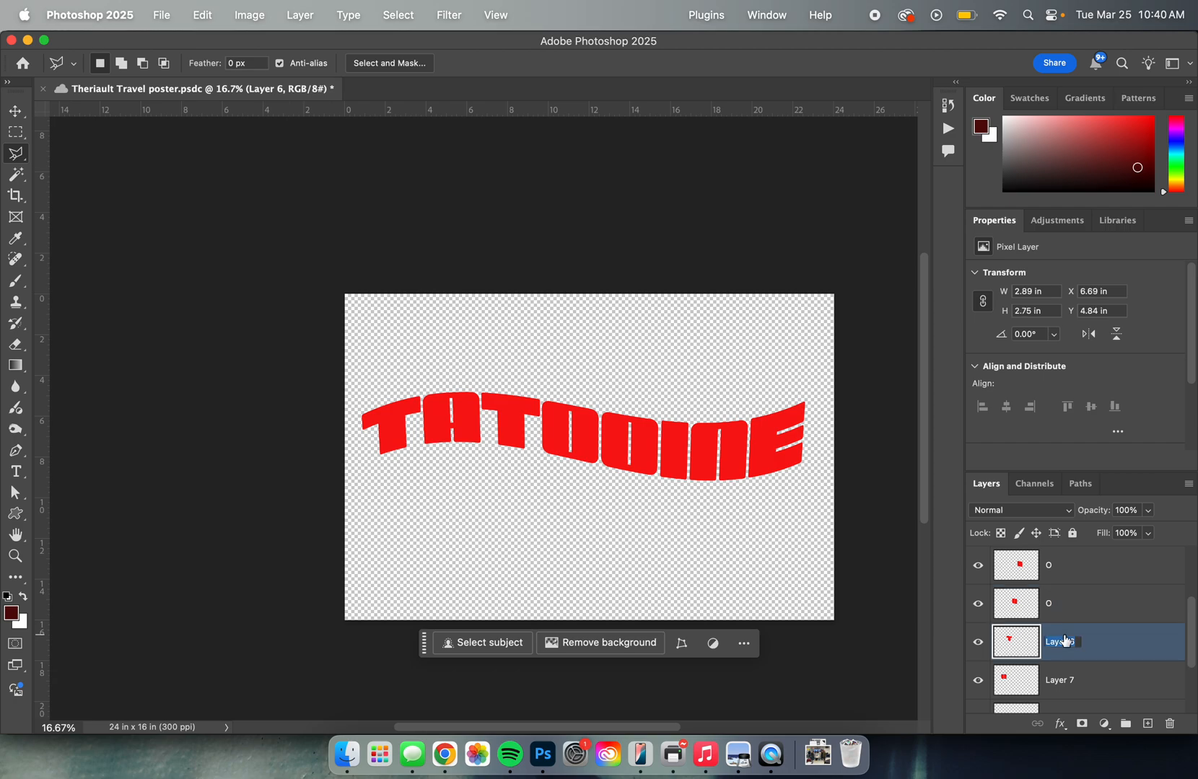
text(T)
key(Return)
double_click(1065, 682)
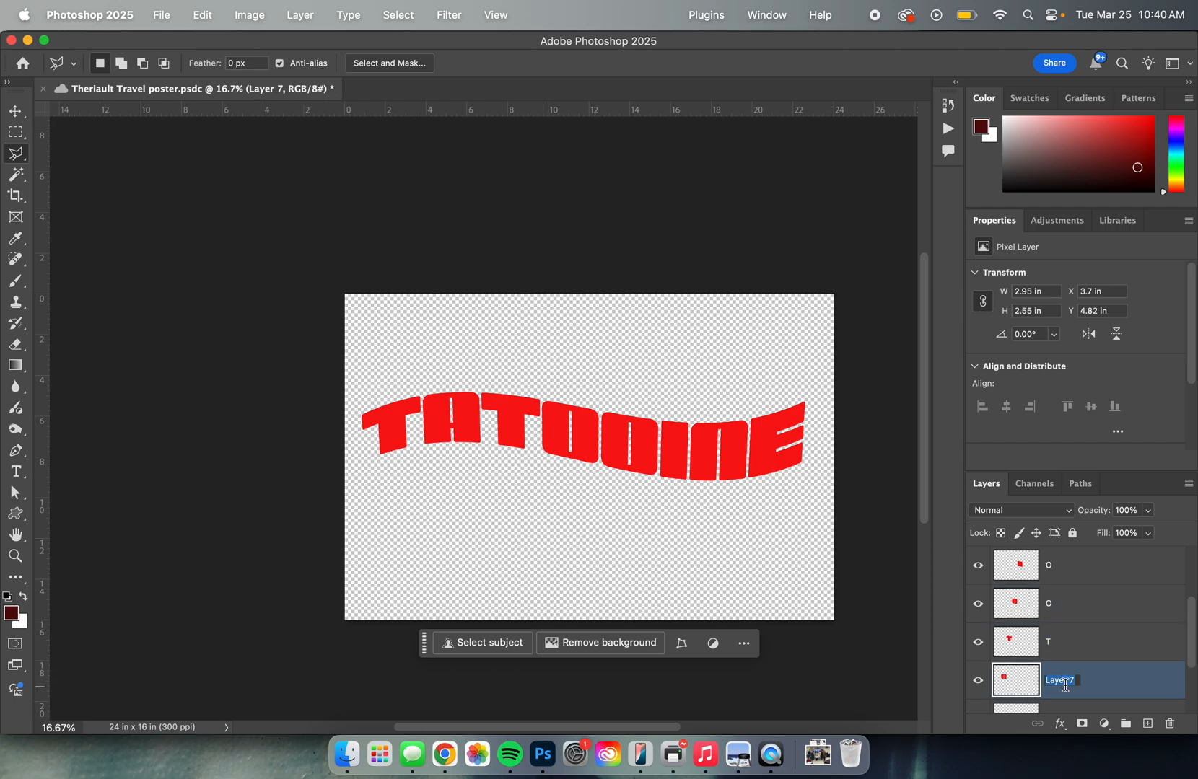
text(A)
key(Return)
- Rename the TATOOINE layer as T and make the TATOOINE copy 21 layer visible
scroll(1081, 684, down, 3)
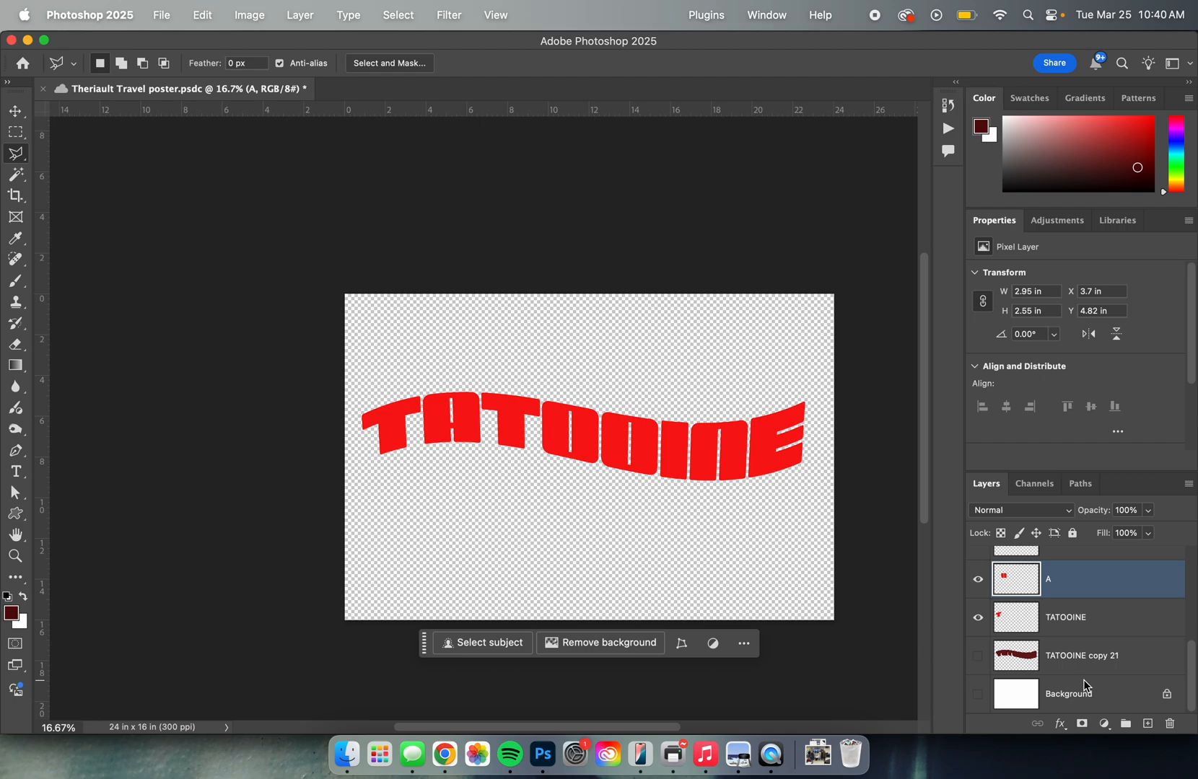
double_click(1068, 619)
text(T)
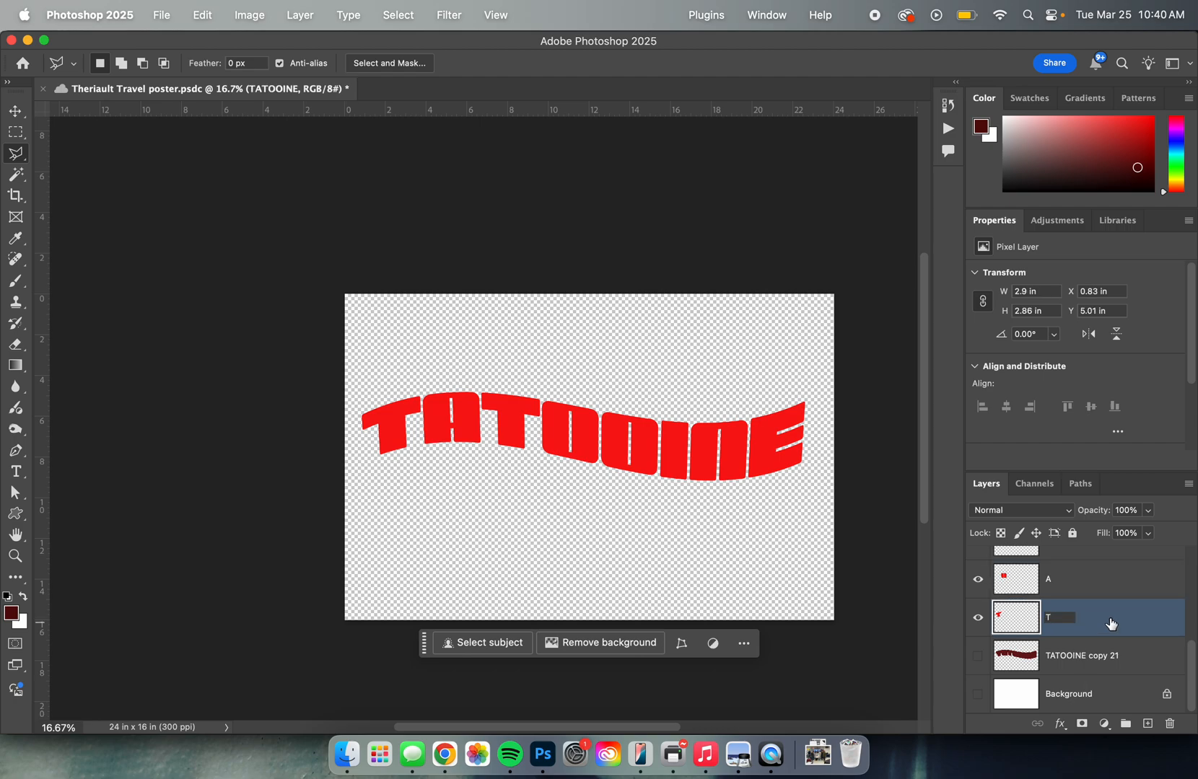
key(Return)
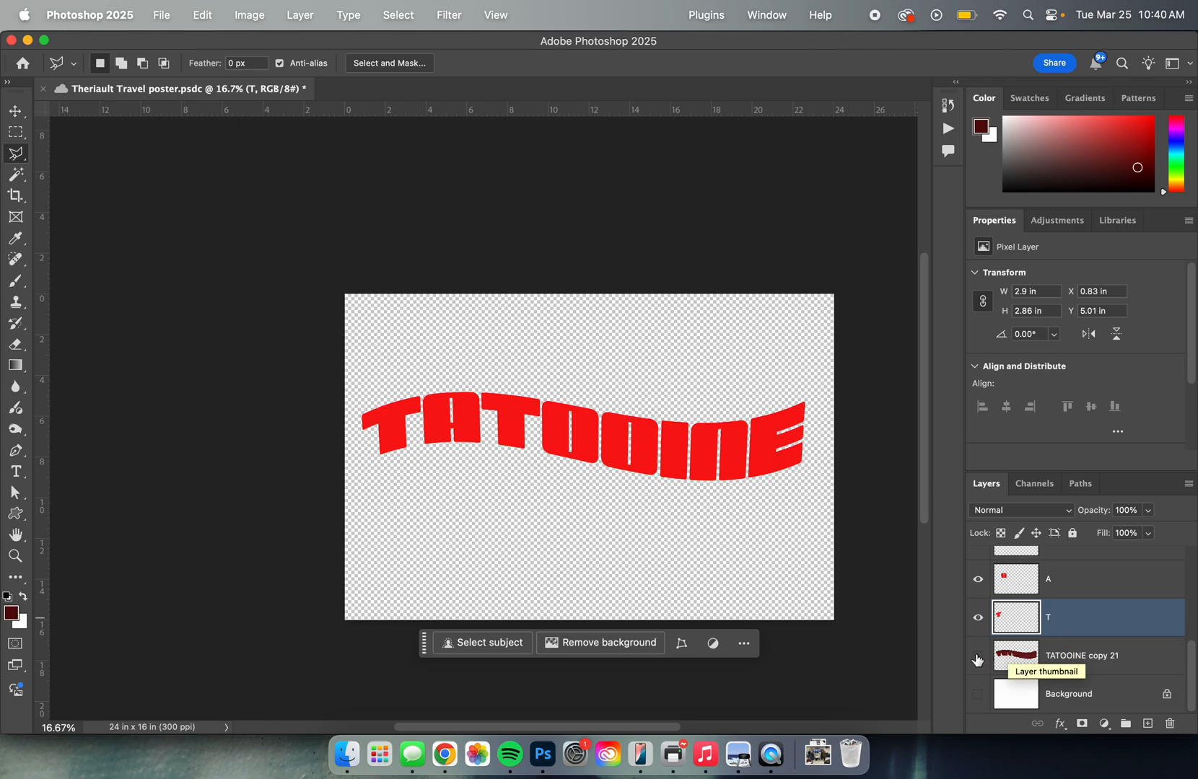
click(977, 657)
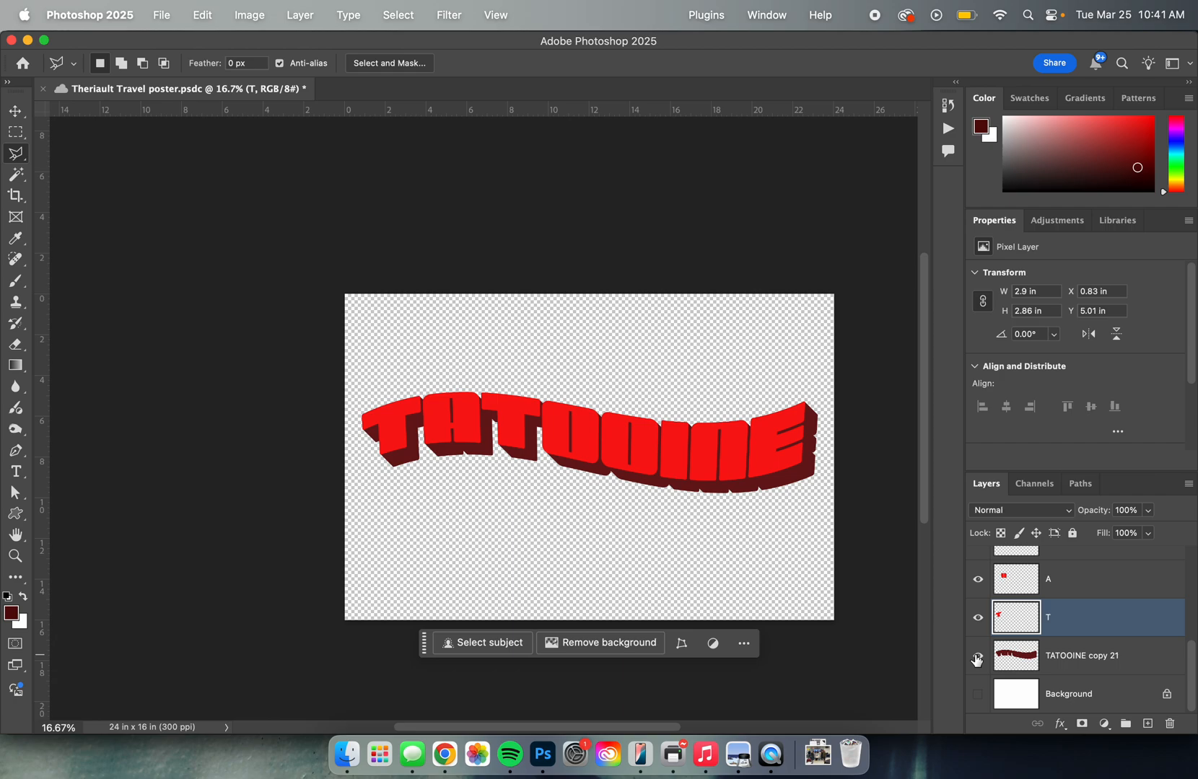
- Switch to Finder and open the 2024-2025 Advertising folder within 2024-2025 School Year on the Desktop
key(super+Tab)
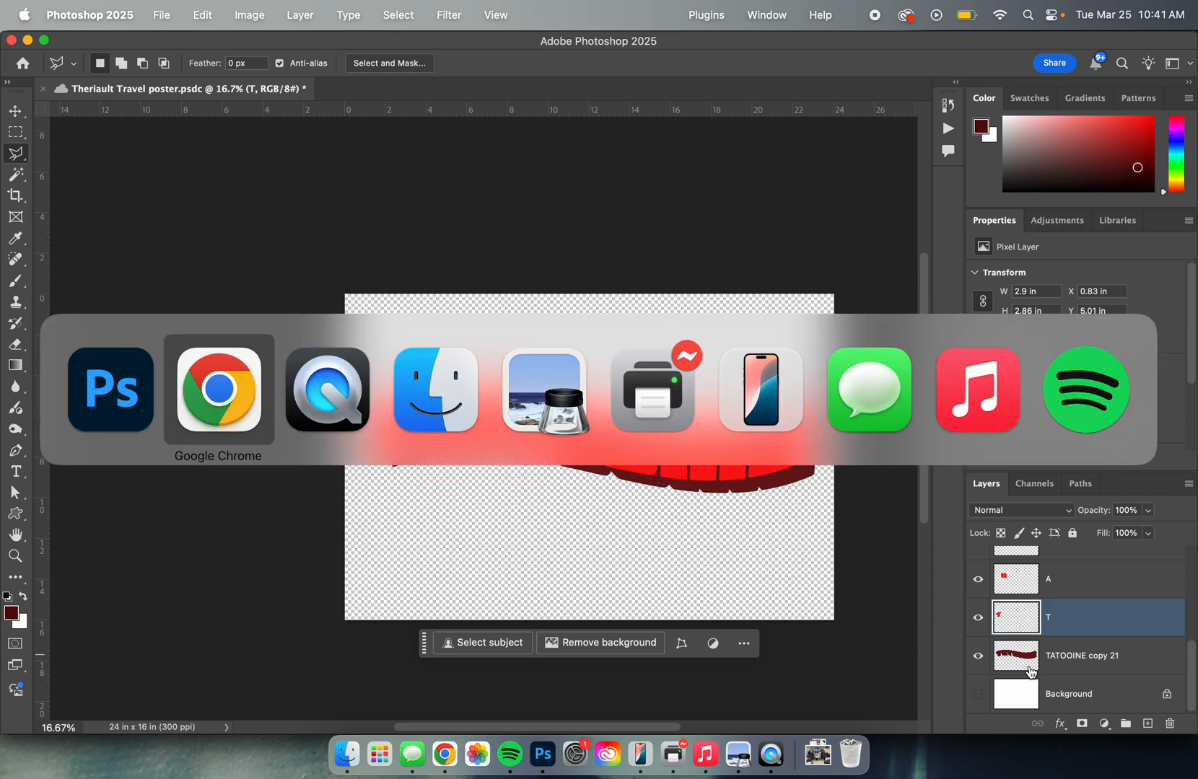
key(super+Tab)
key(super+Tab)
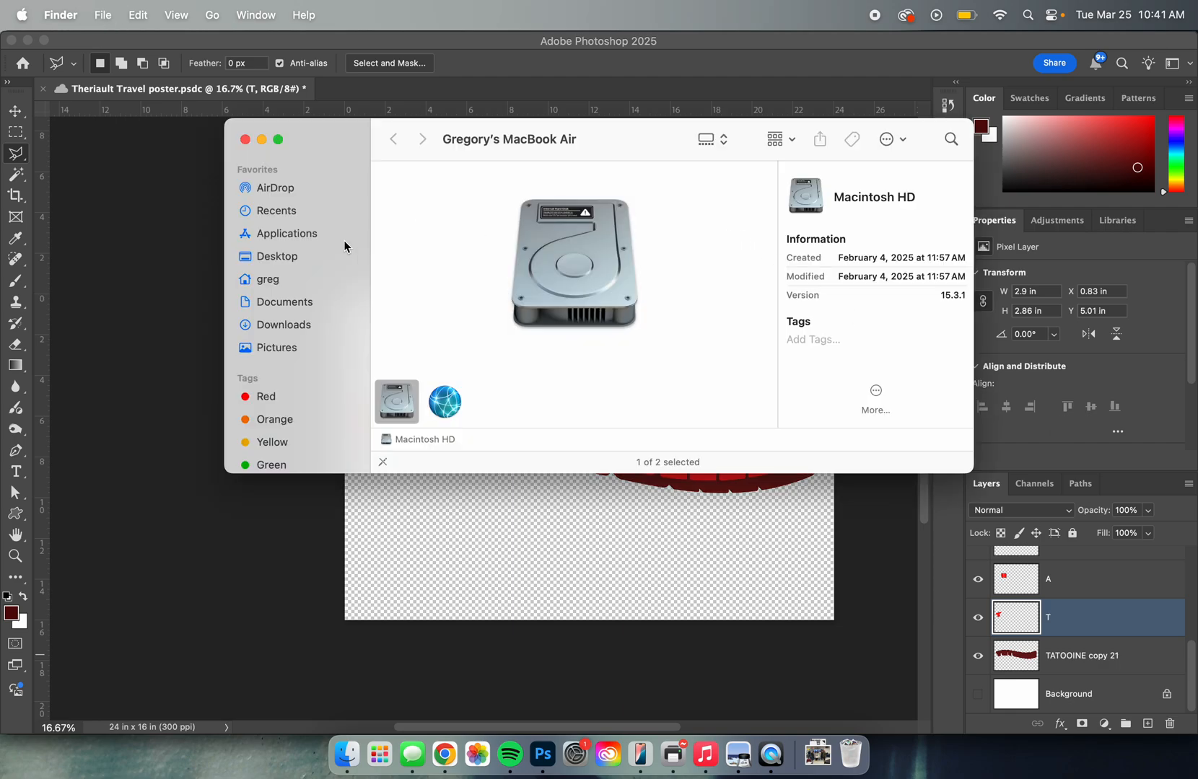
click(295, 261)
click(498, 210)
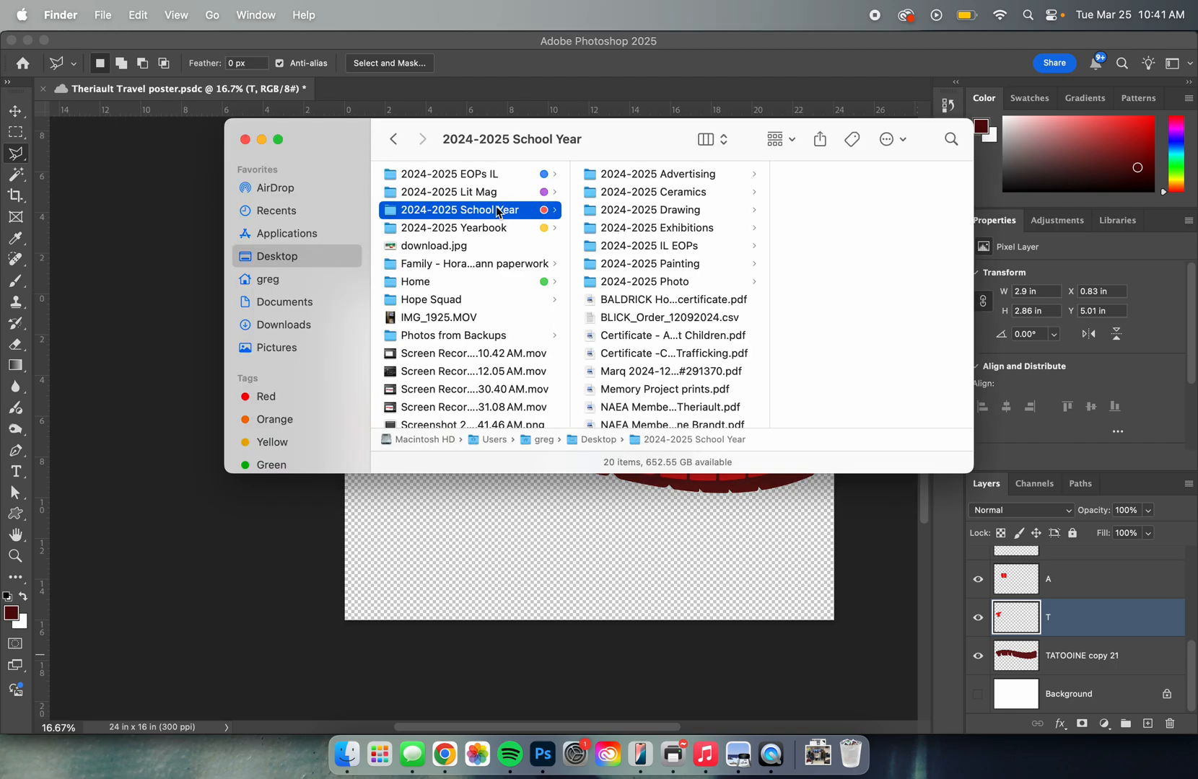
key(Right)
key(Down)
key(Down)
key(Down)
key(Down)
key(Down)
key(Up)
key(Up)
key(Up)
key(Up)
key(Up)
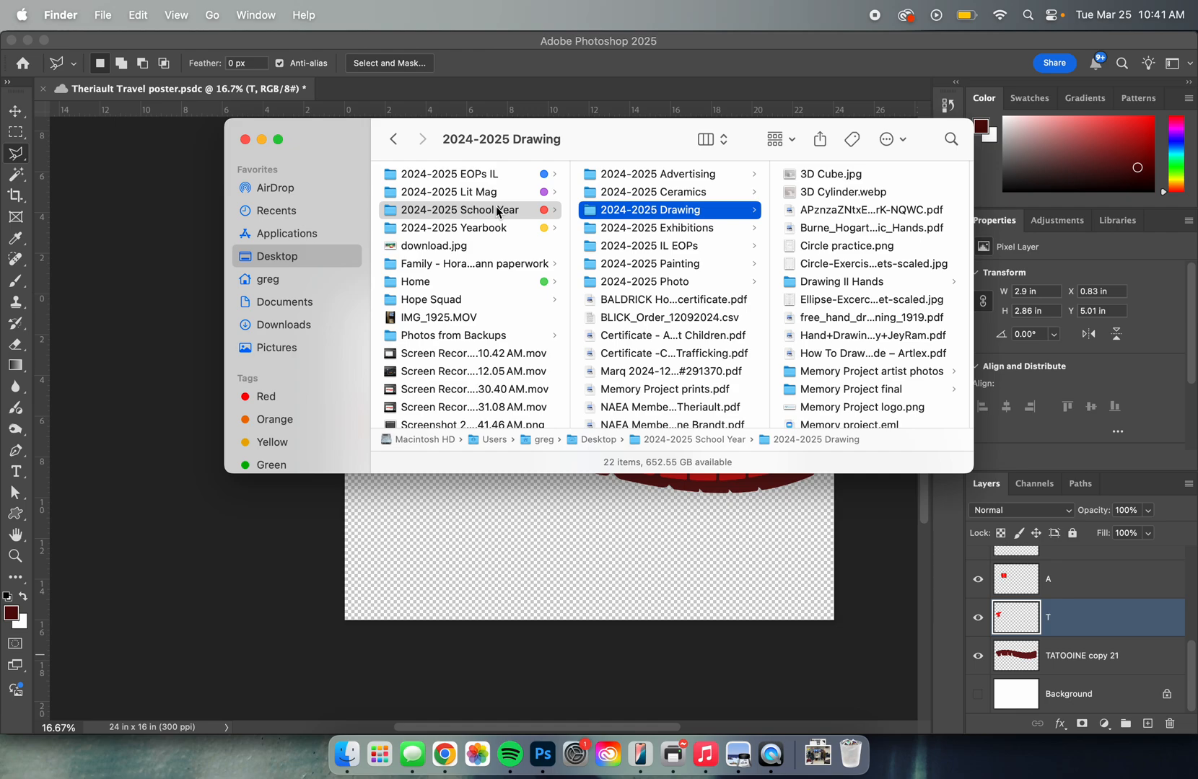
key(Right)
- Find and open the Travel poster folder inside the 2024-2025 Advertising folder
key(Down)
key(Down)
key(Down)
key(Down)
key(Down)
key(Down)
key(Down)
key(Down)
key(Down)
key(Down)
key(Down)
key(Down)
key(Down)
key(Down)
key(Down)
key(Down)
key(Down)
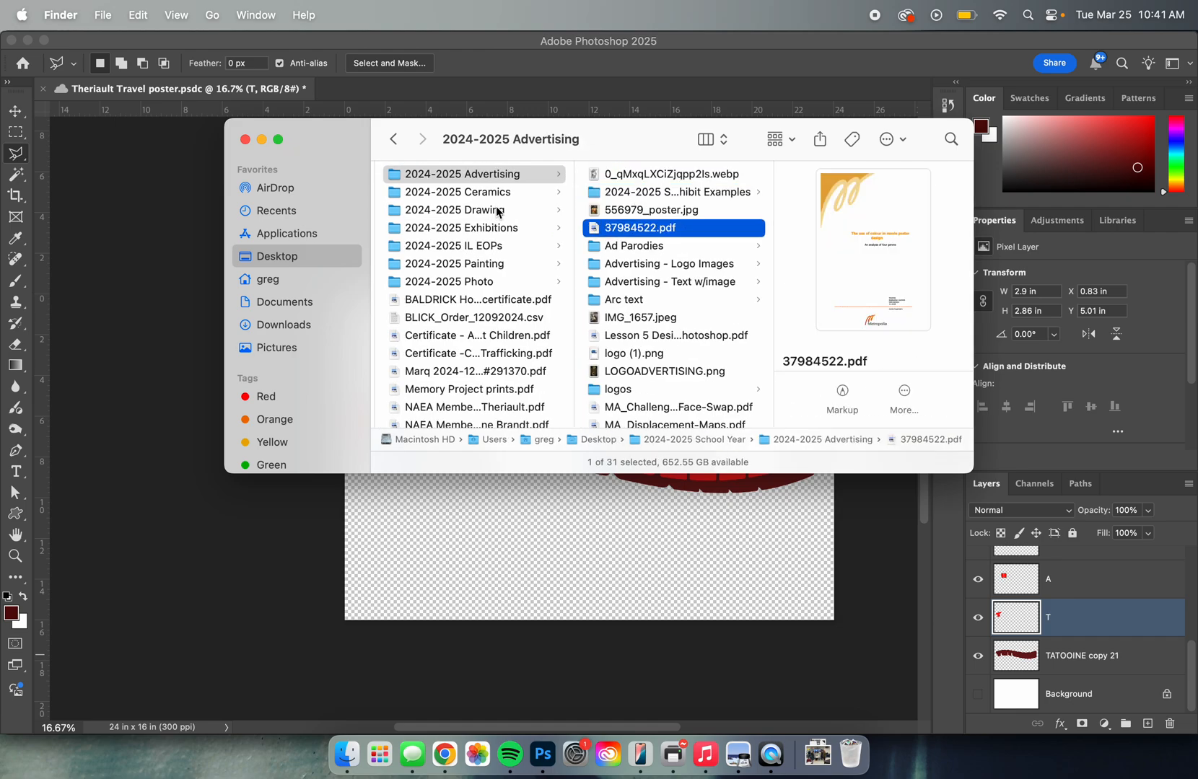
key(Down)
key(Down)
key(Down)
key(Down)
key(Down)
key(Down)
key(Down)
key(Down)
key(Down)
key(Down)
key(Down)
key(Down)
key(Down)
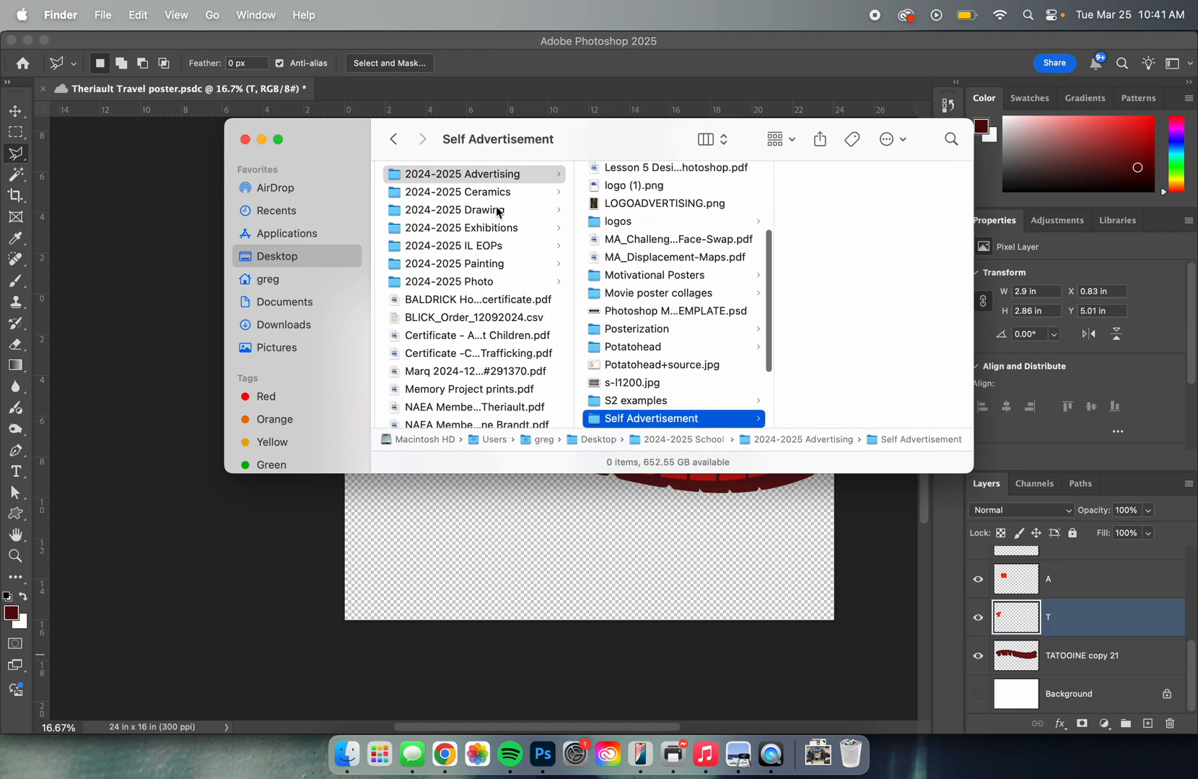
key(Up)
key(Up)
key(Up)
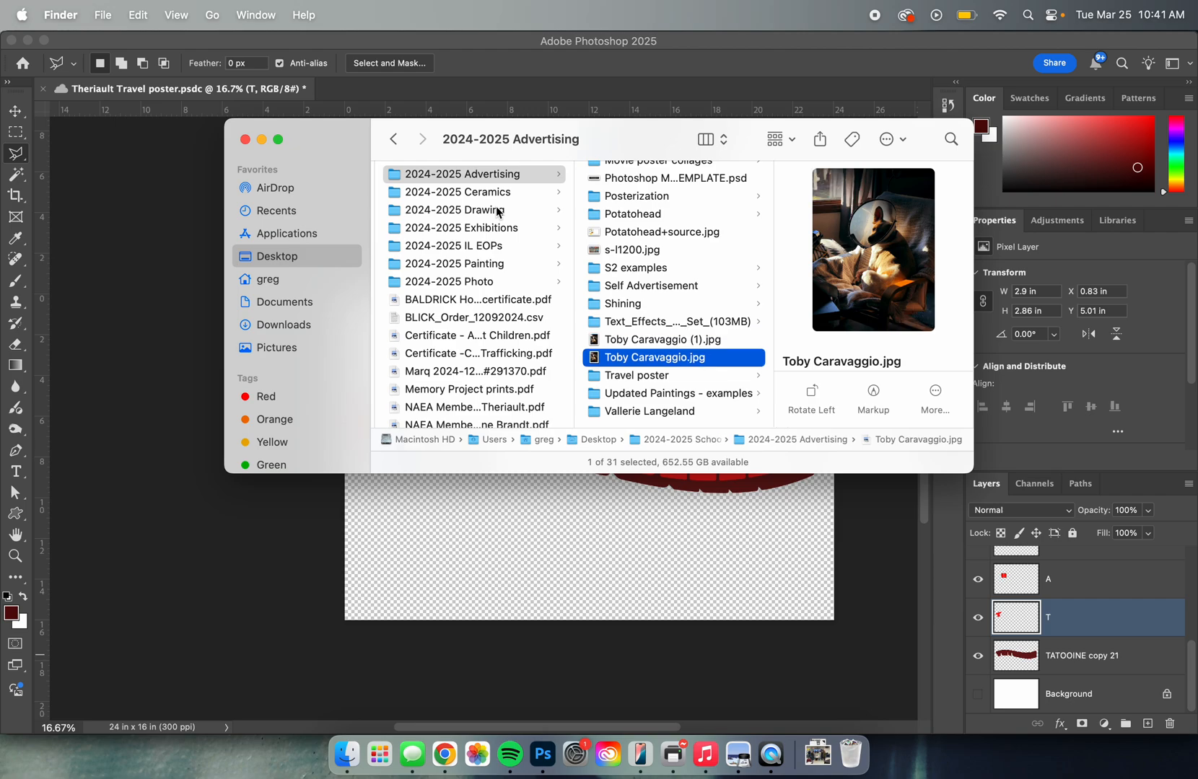
key(Down)
key(Right)
- Open the Tattooine folder inside the Travel poster folder
key(Down)
key(Down)
key(Down)
key(Down)
key(Down)
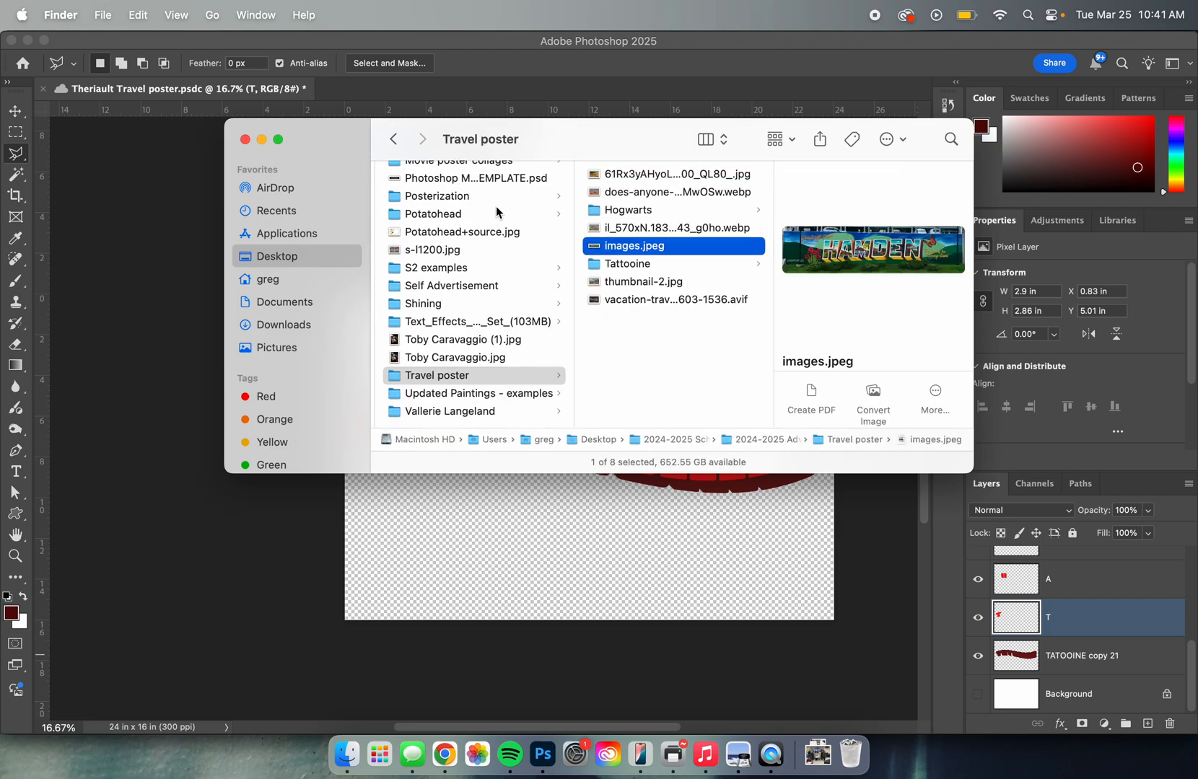
key(Right)
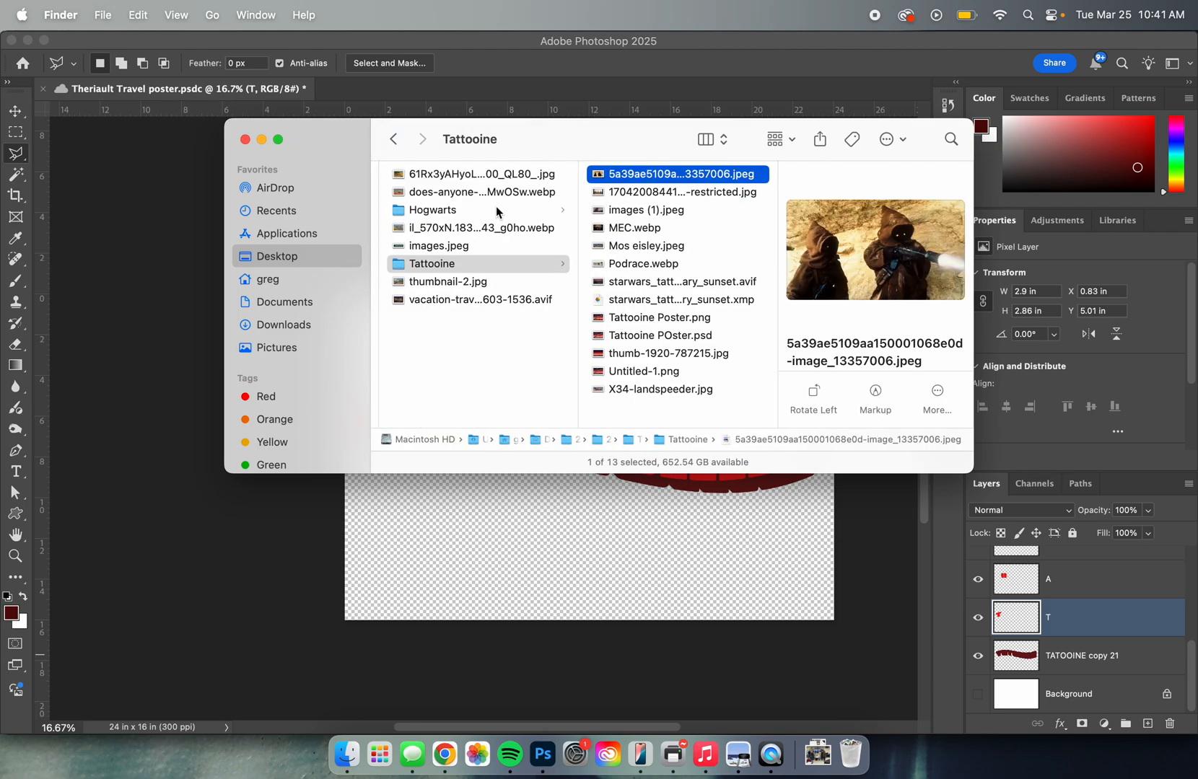
- Preview the images in the Tattooine folder to choose pictures for filling the title's letters
key(Down)
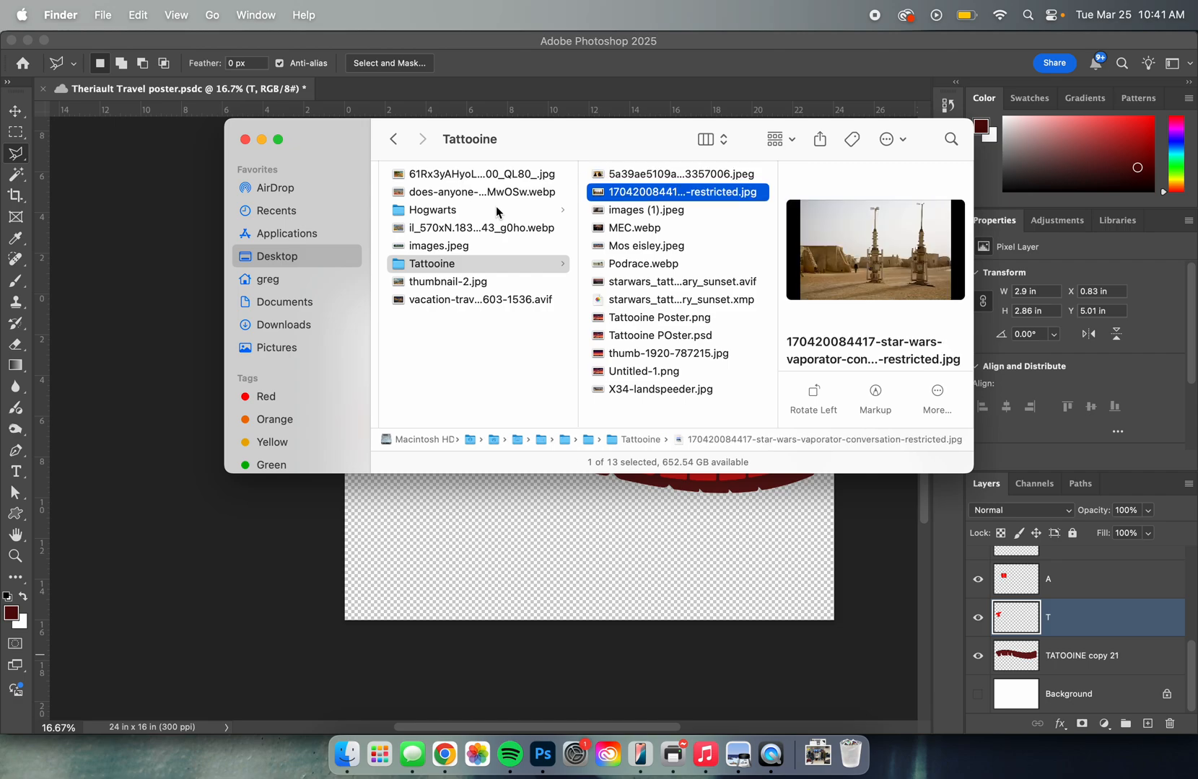
key(Down)
key(Down)
key(Down)
key(Down)
key(Down)
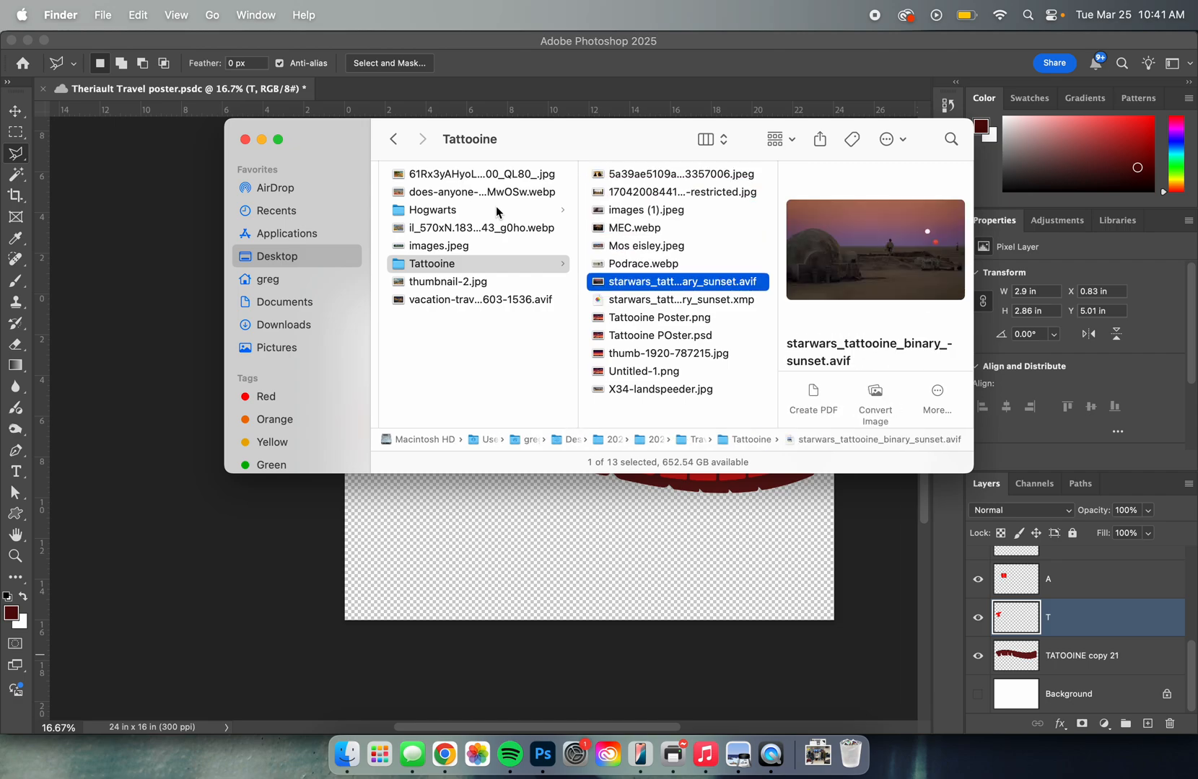
key(Up)
key(Down)
key(Down)
key(Down)
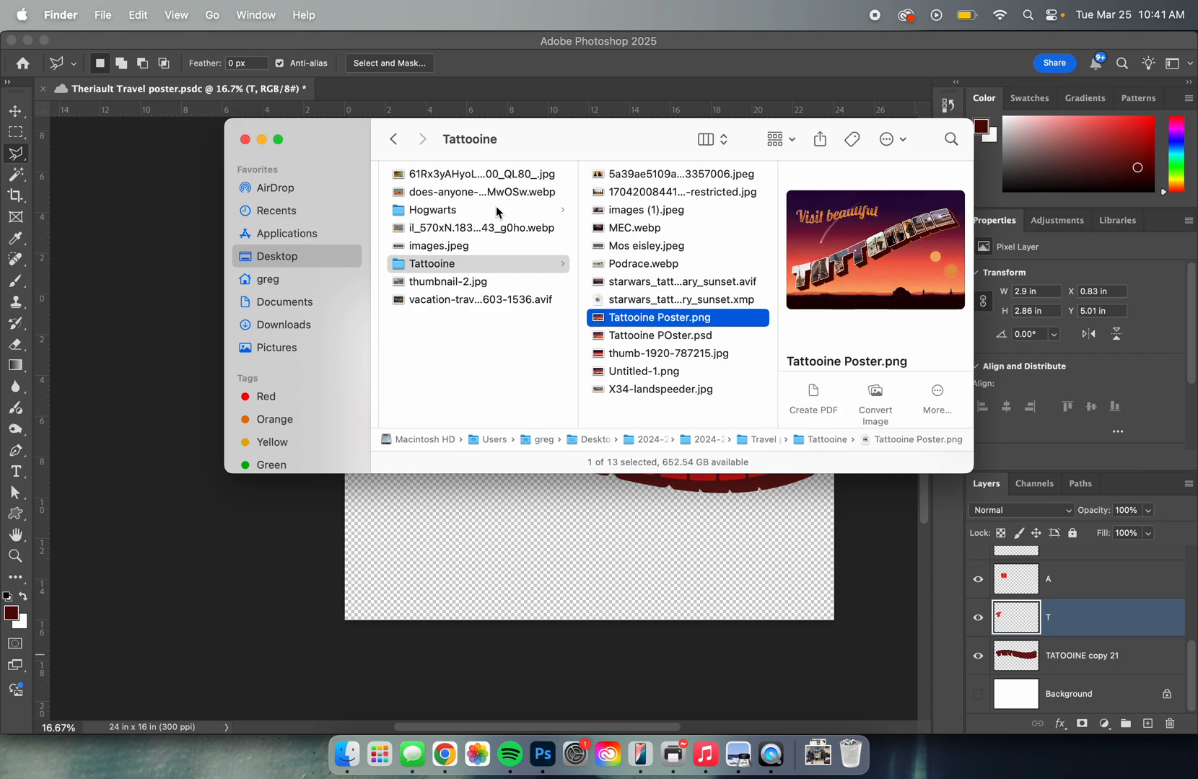
key(Up)
key(Up)
key(Up)
key(Up)
key(Up)
key(Up)
key(Up)
key(Up)
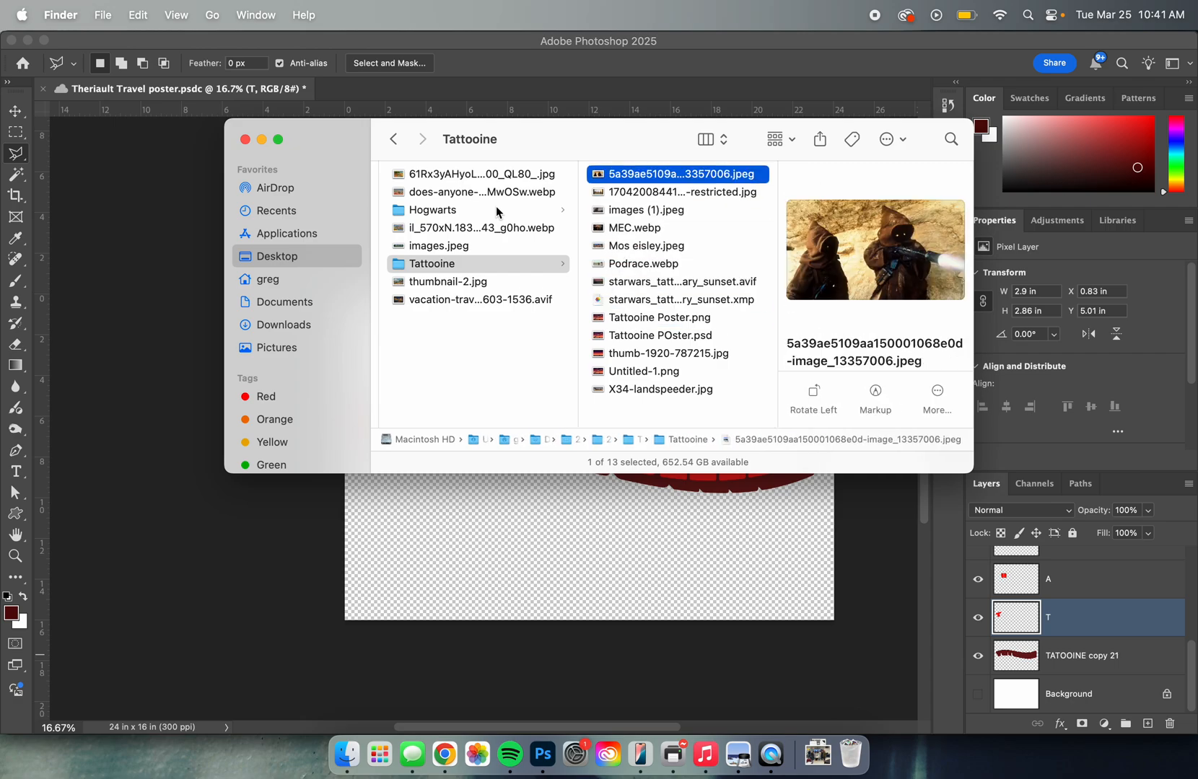
- Move the Finder window aside and place 5a39ae5109aa150001068e0d-image_13357006.jpeg into the poster directly above the bottommost T layer
drag(593, 147, 840, 72)
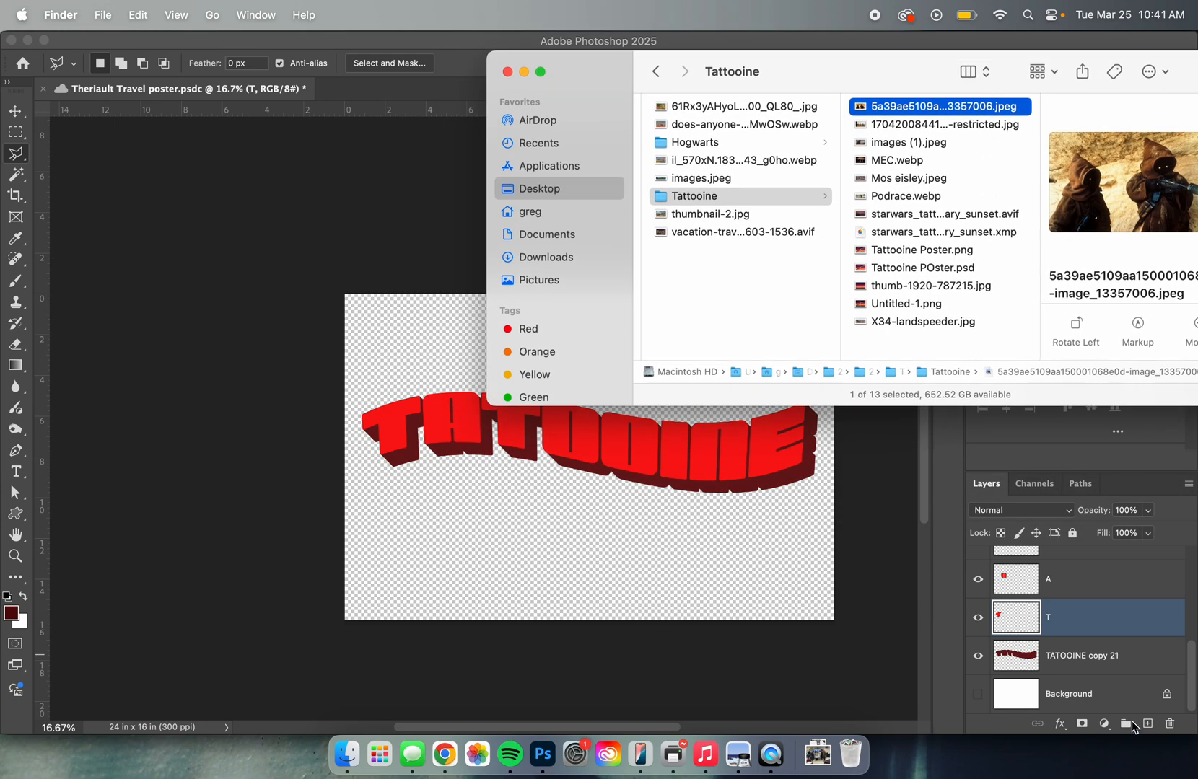
click(1004, 623)
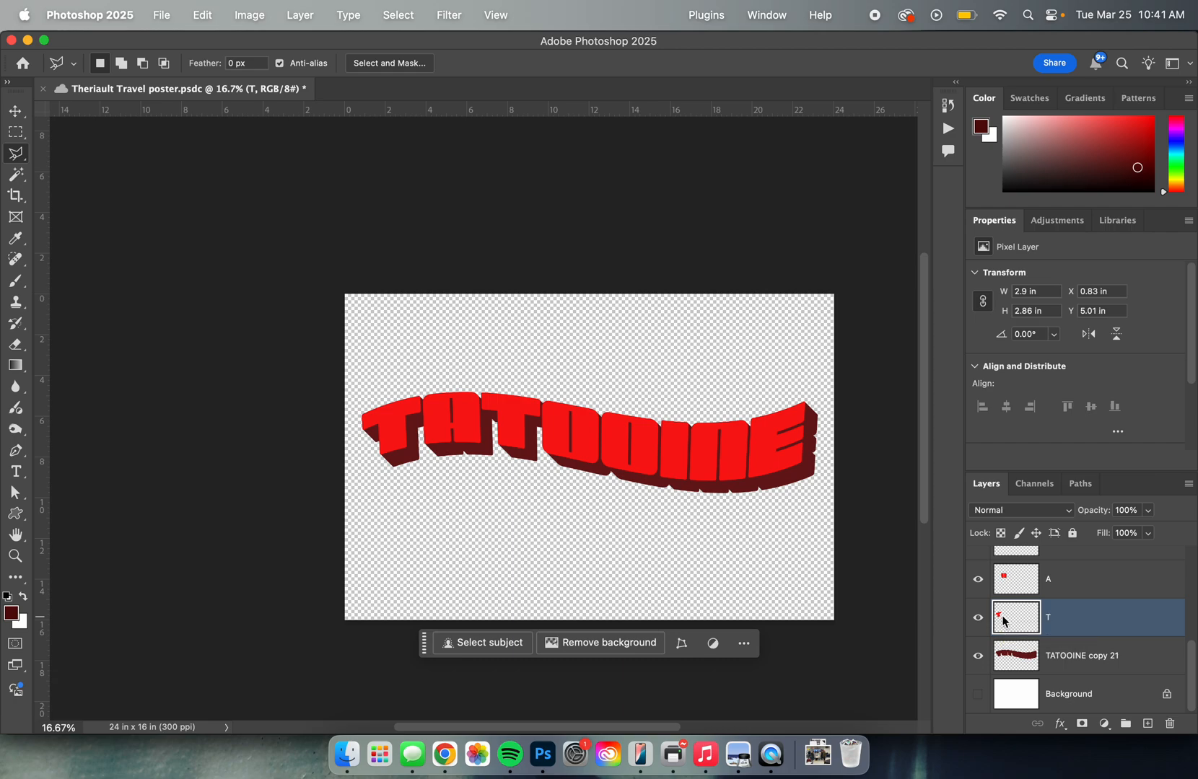
key(super+Tab)
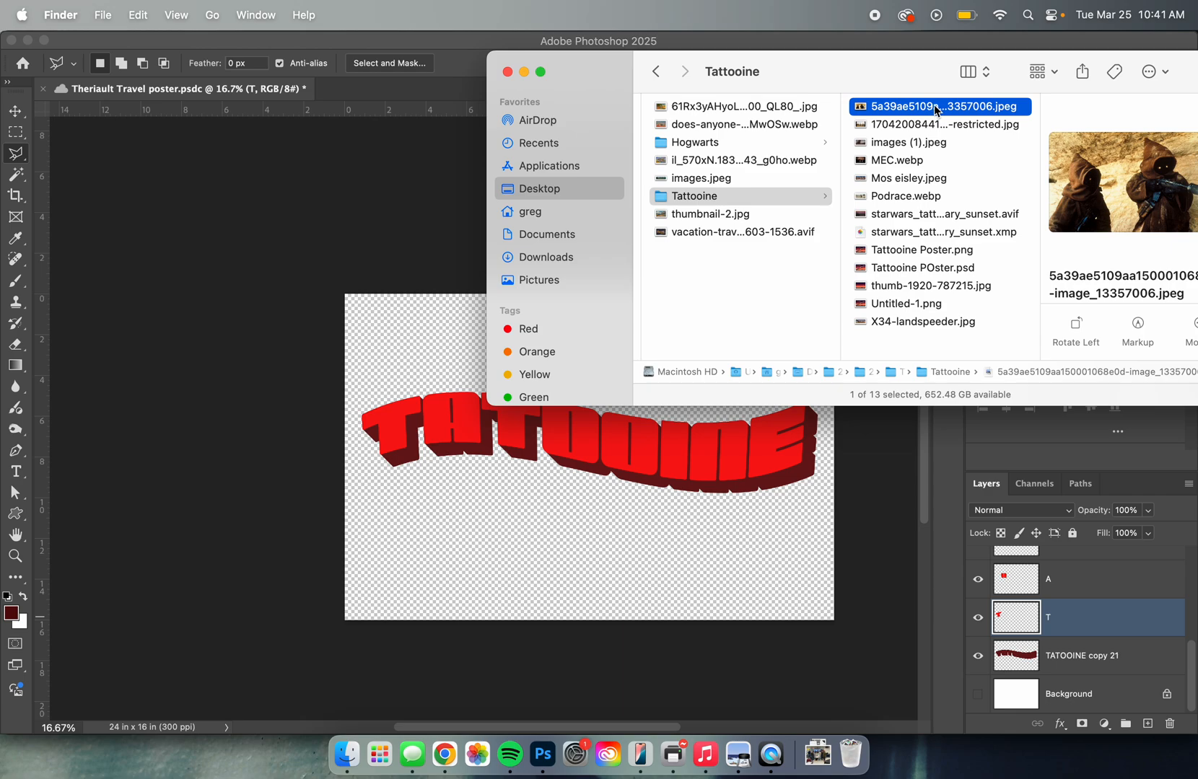
drag(936, 110, 528, 541)
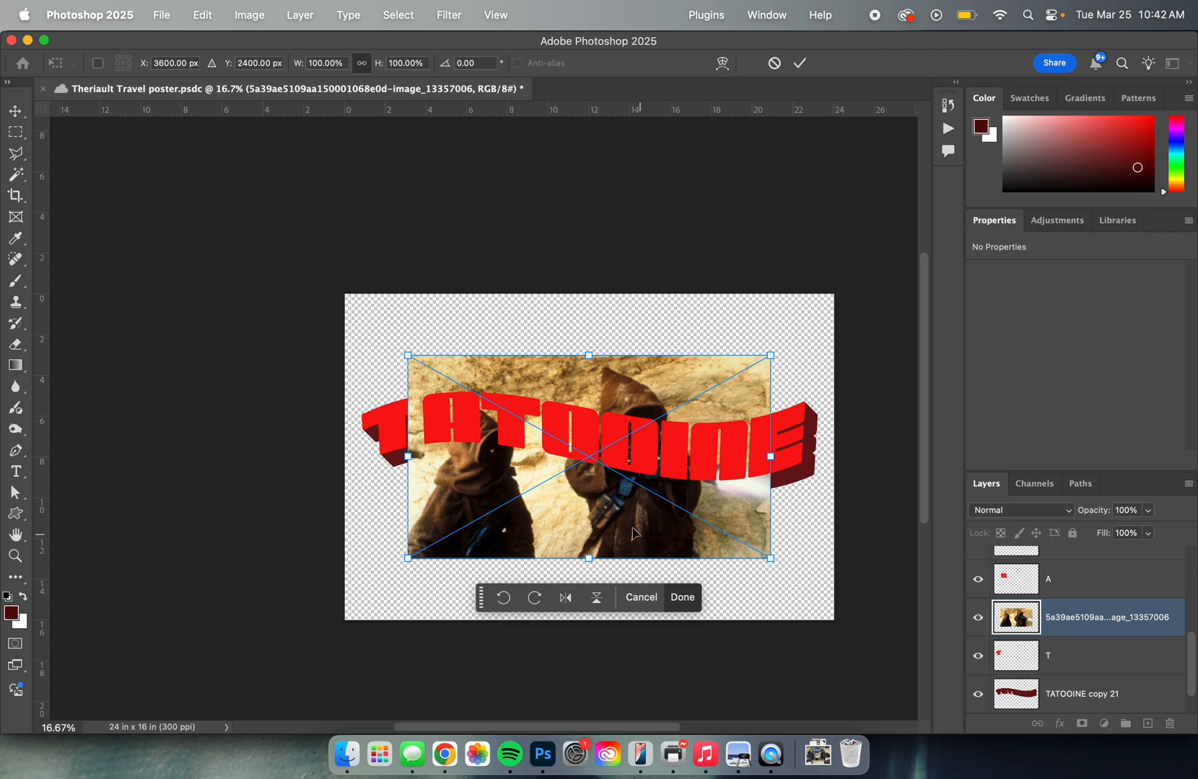
- Scale the placed hooded-figures image to about 30% near the first letter T and rotate it to about -14°
drag(635, 534, 489, 517)
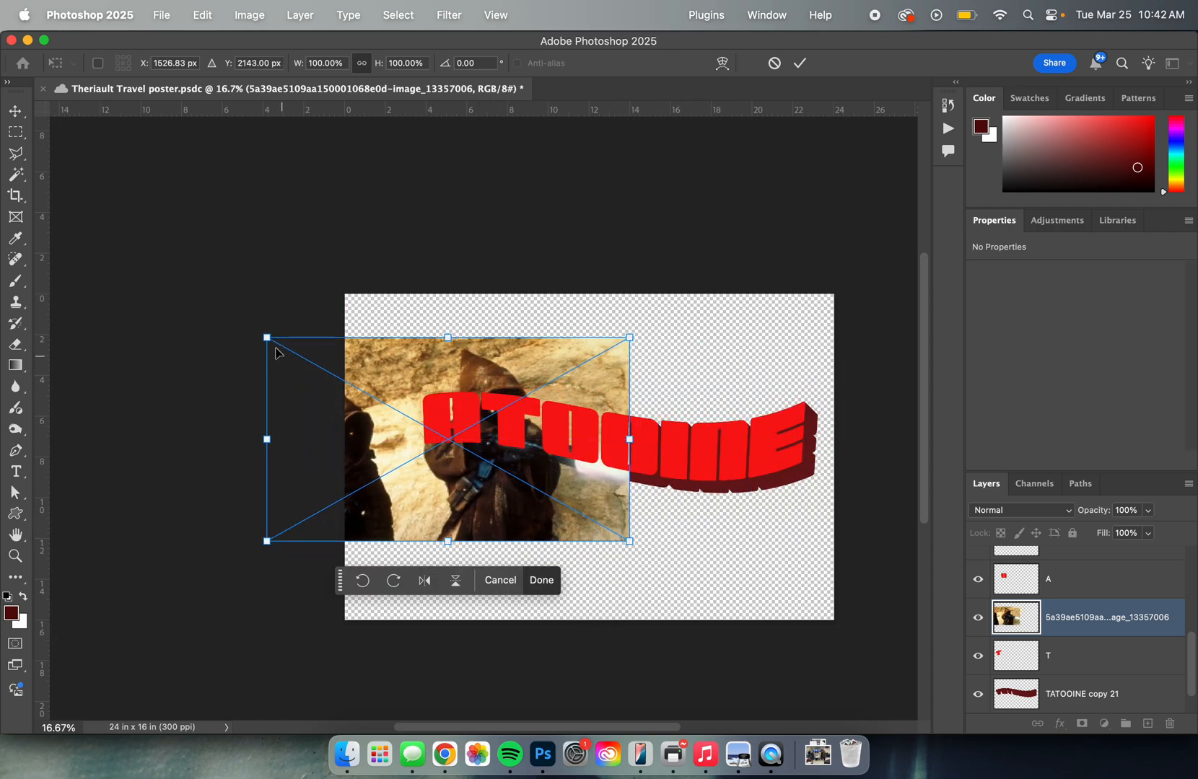
drag(265, 337, 404, 439)
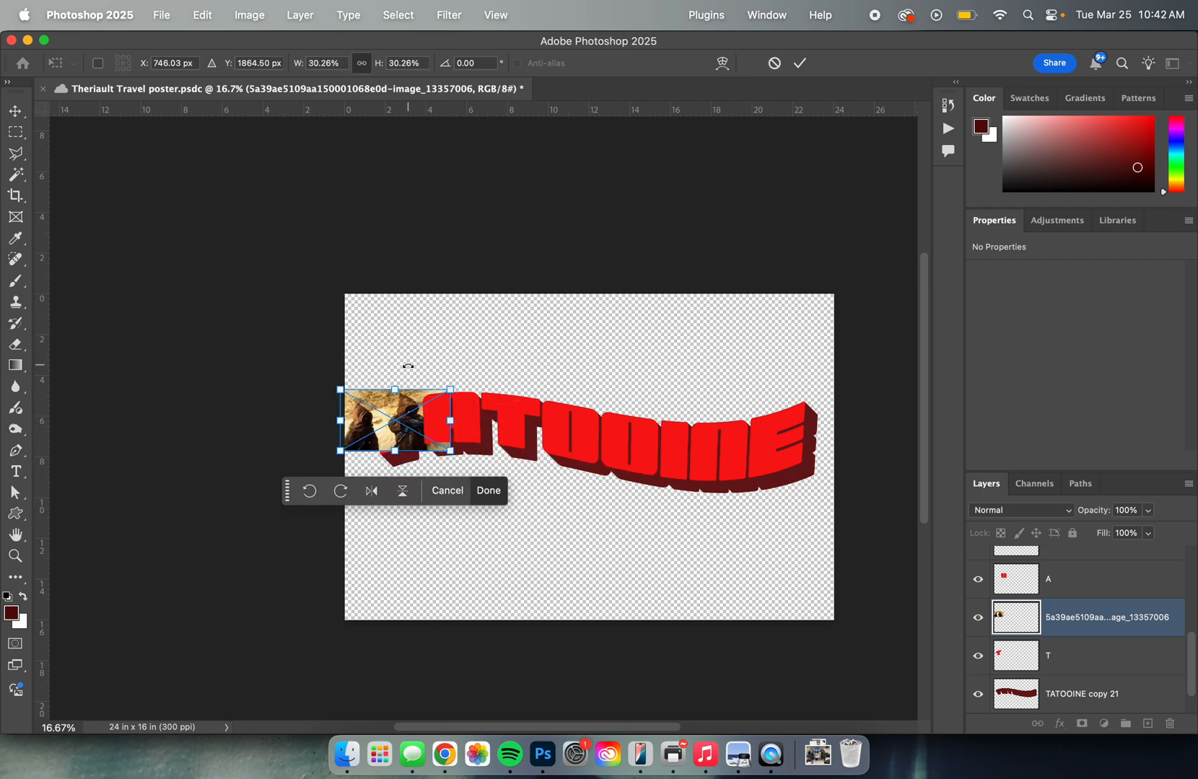
drag(406, 366, 393, 364)
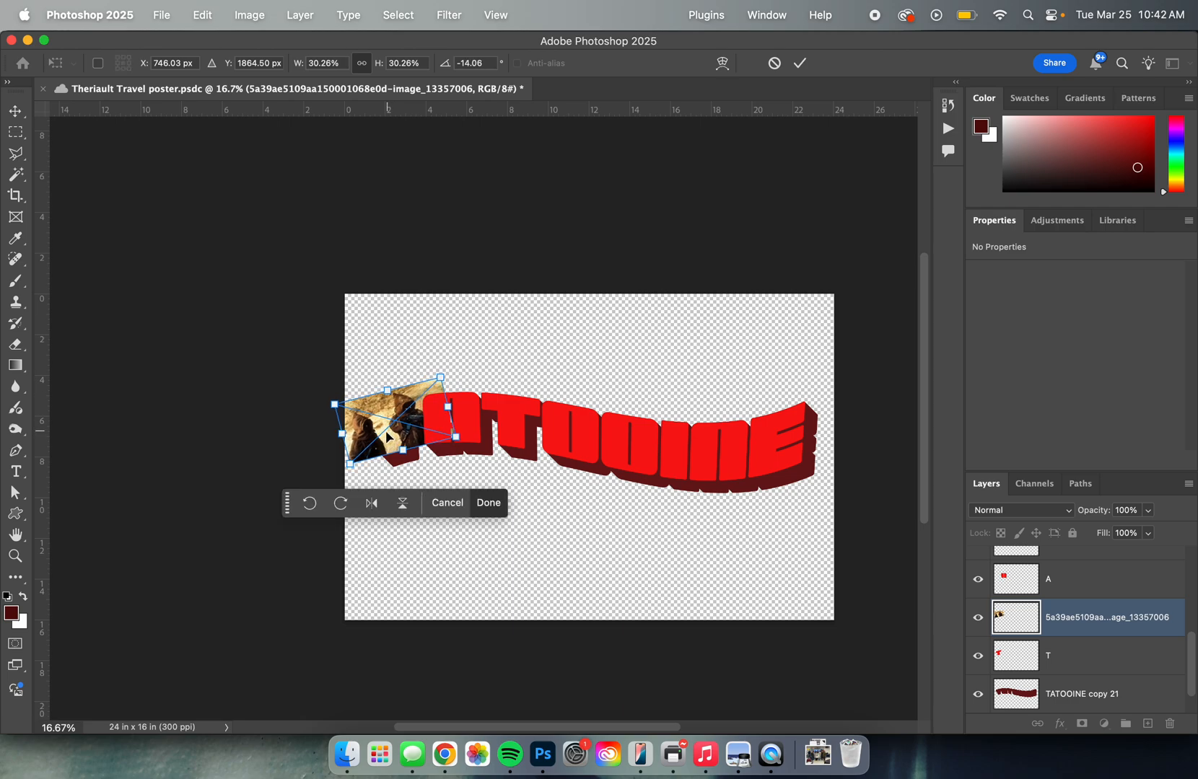
- Position the image over the first T at about X 881 px, Y 1984 px and clip it to the T layer
mouse_move(394, 438)
mouse_down()
mouse_move(425, 473)
mouse_move(396, 446)
mouse_up()
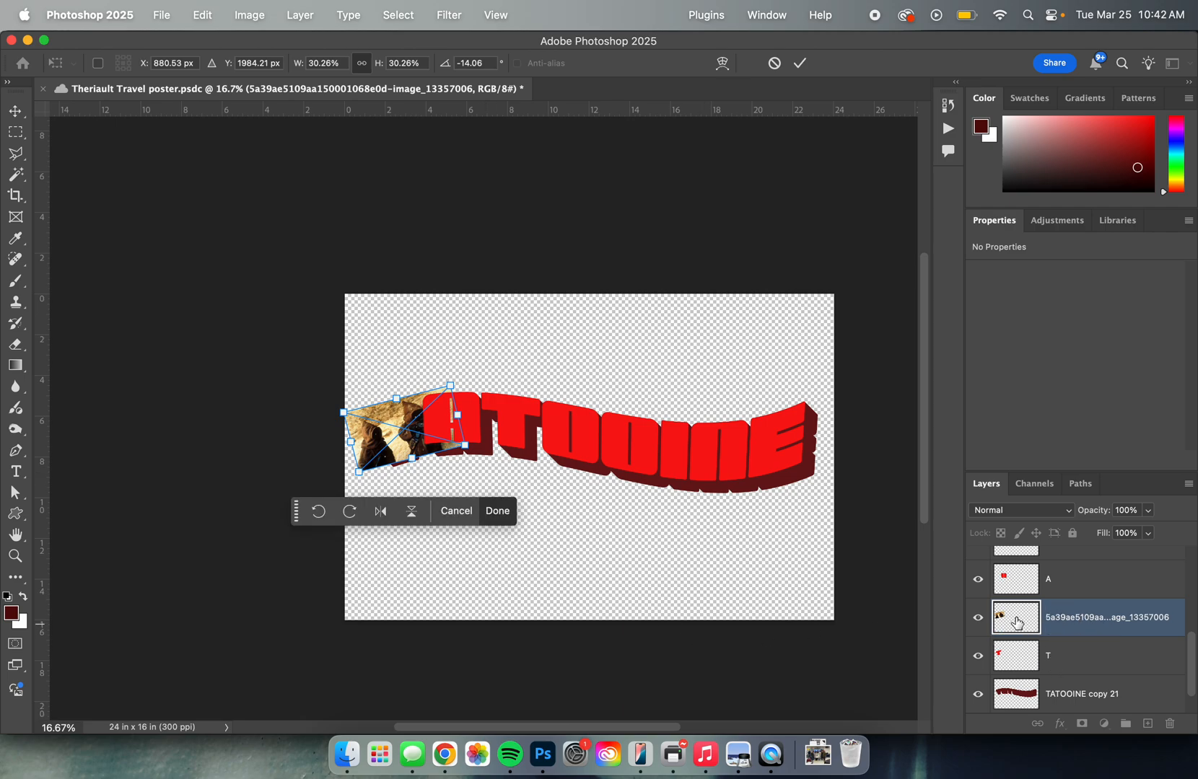
key(l)
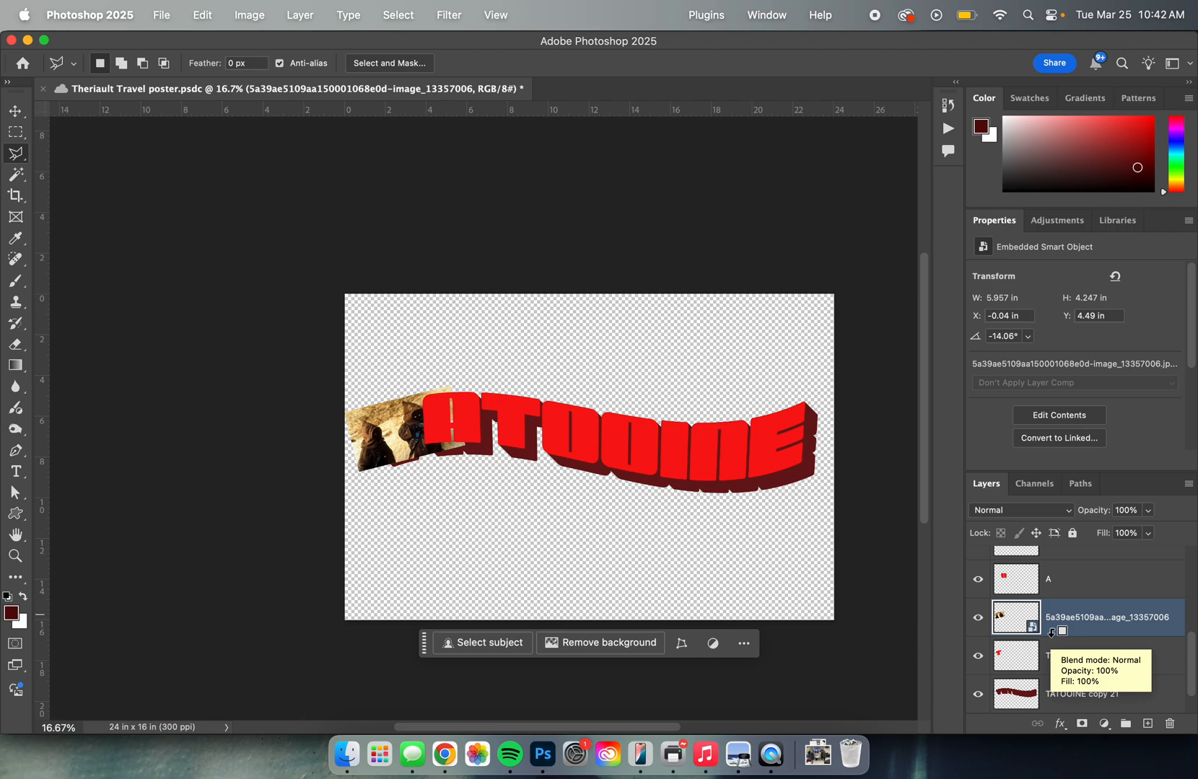
alt+click(1051, 635)
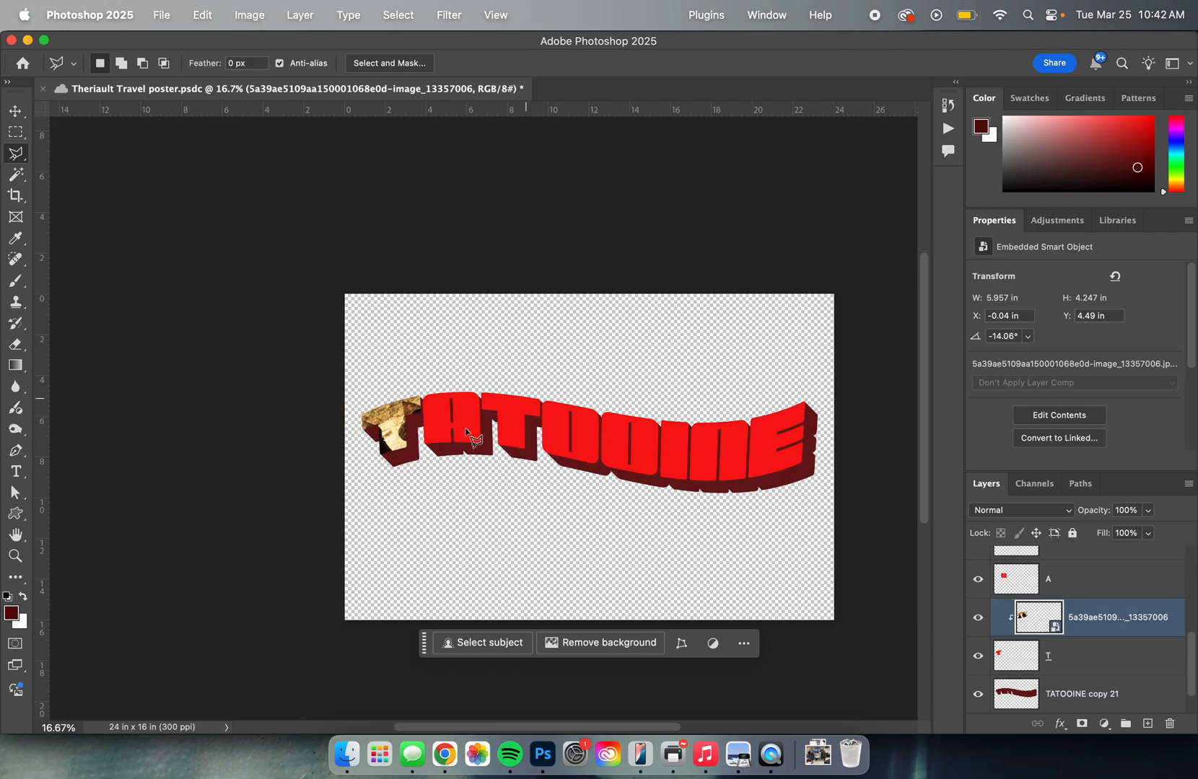
- Shift the clipped hooded-figures image inside the first T to about X -0.78 in, Y 4.32 in
click(14, 111)
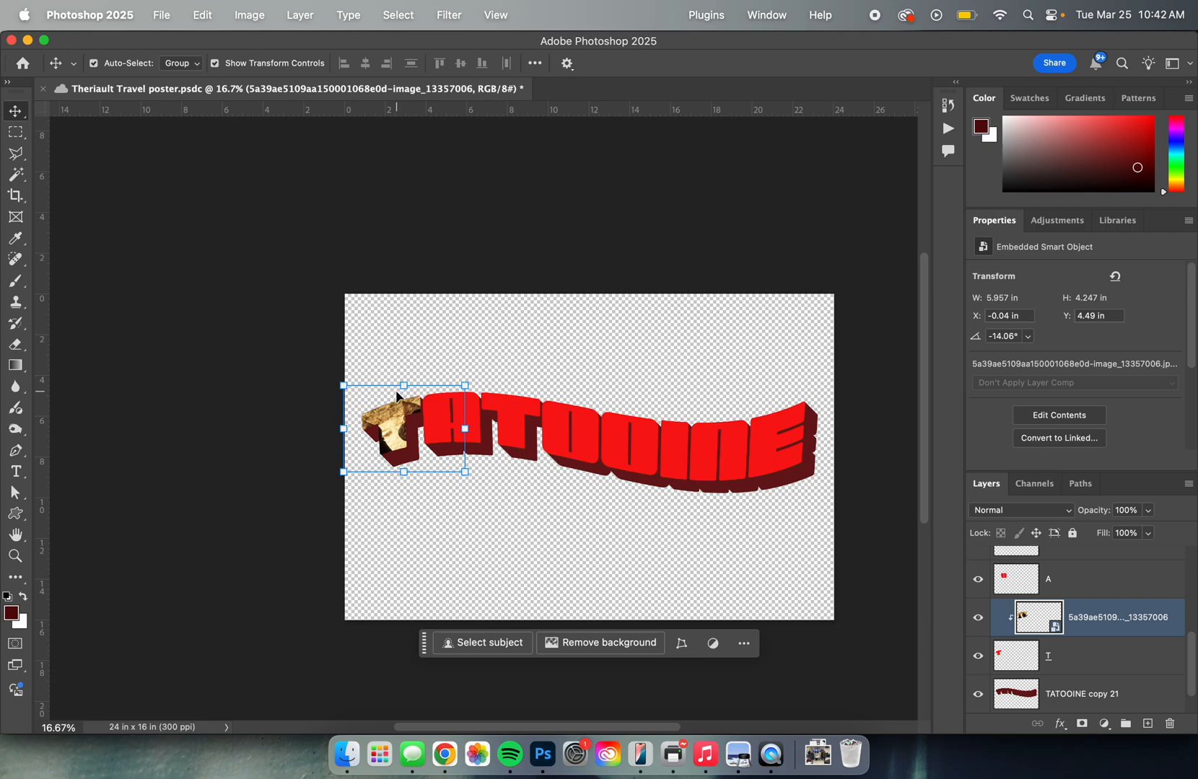
mouse_move(396, 395)
mouse_down()
mouse_move(412, 403)
mouse_move(376, 410)
mouse_up()
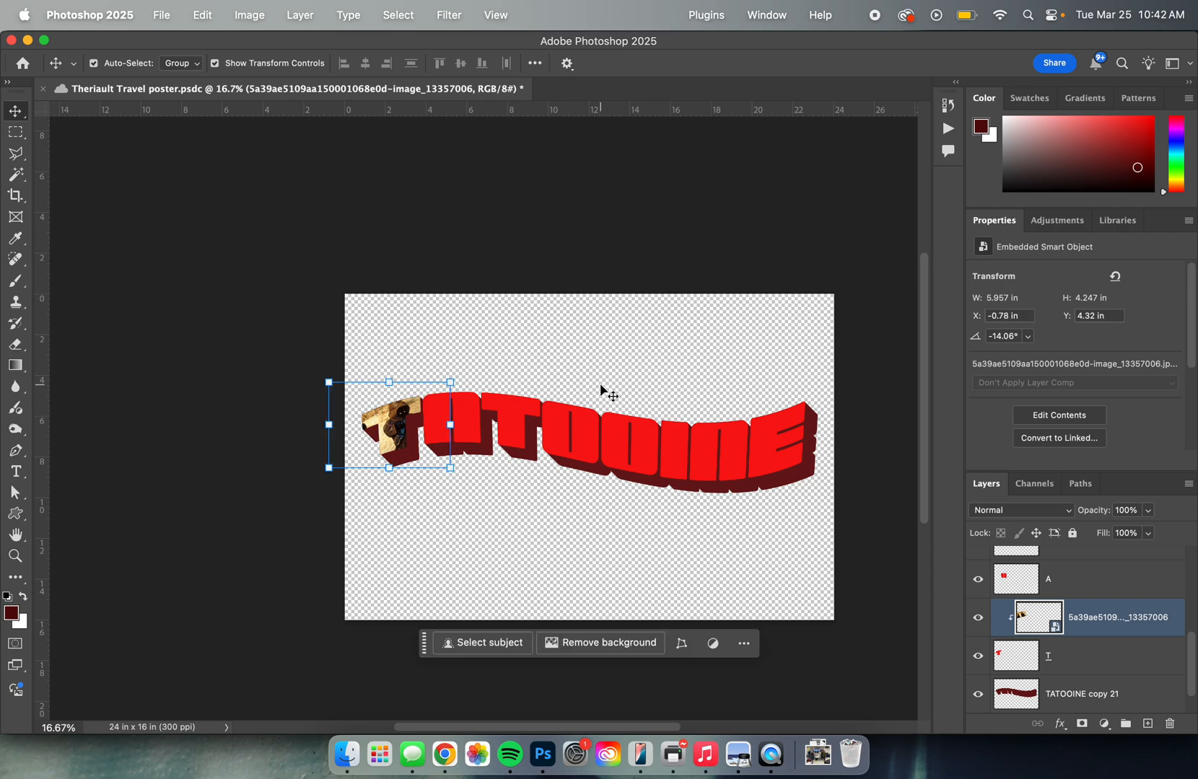
click(693, 248)
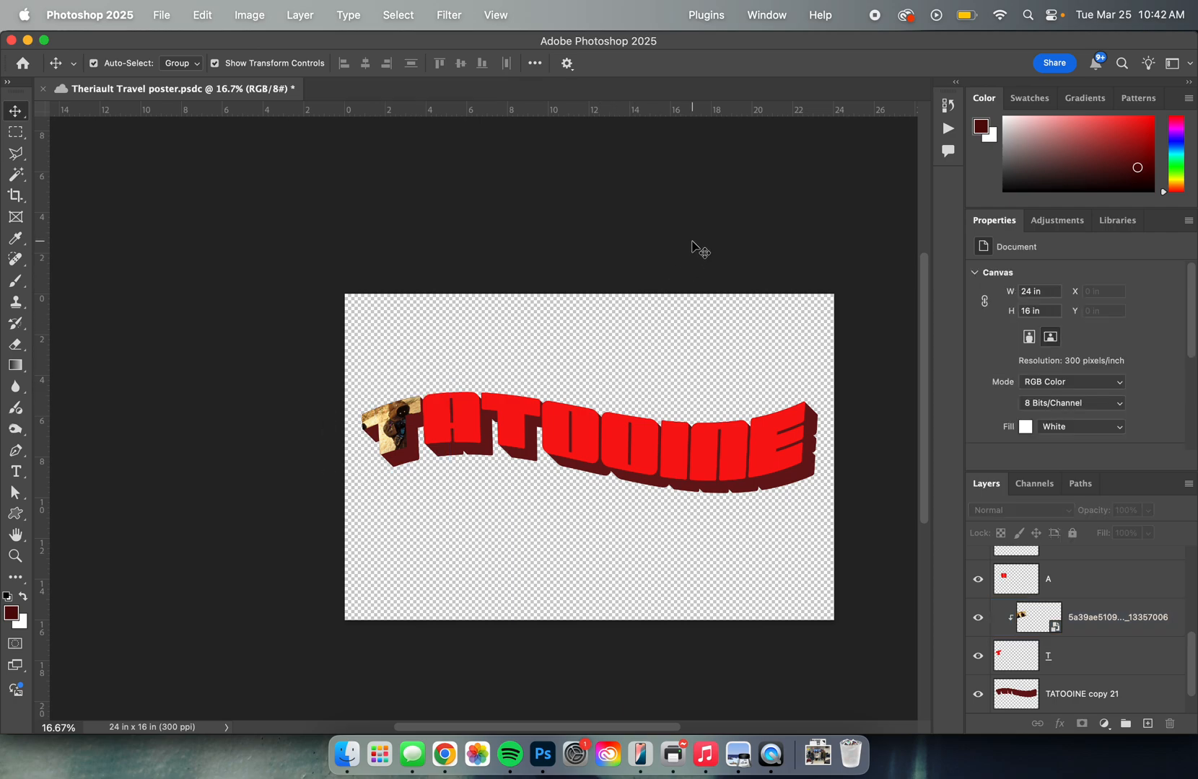
click(1138, 622)
scroll(1114, 632, up, 5)
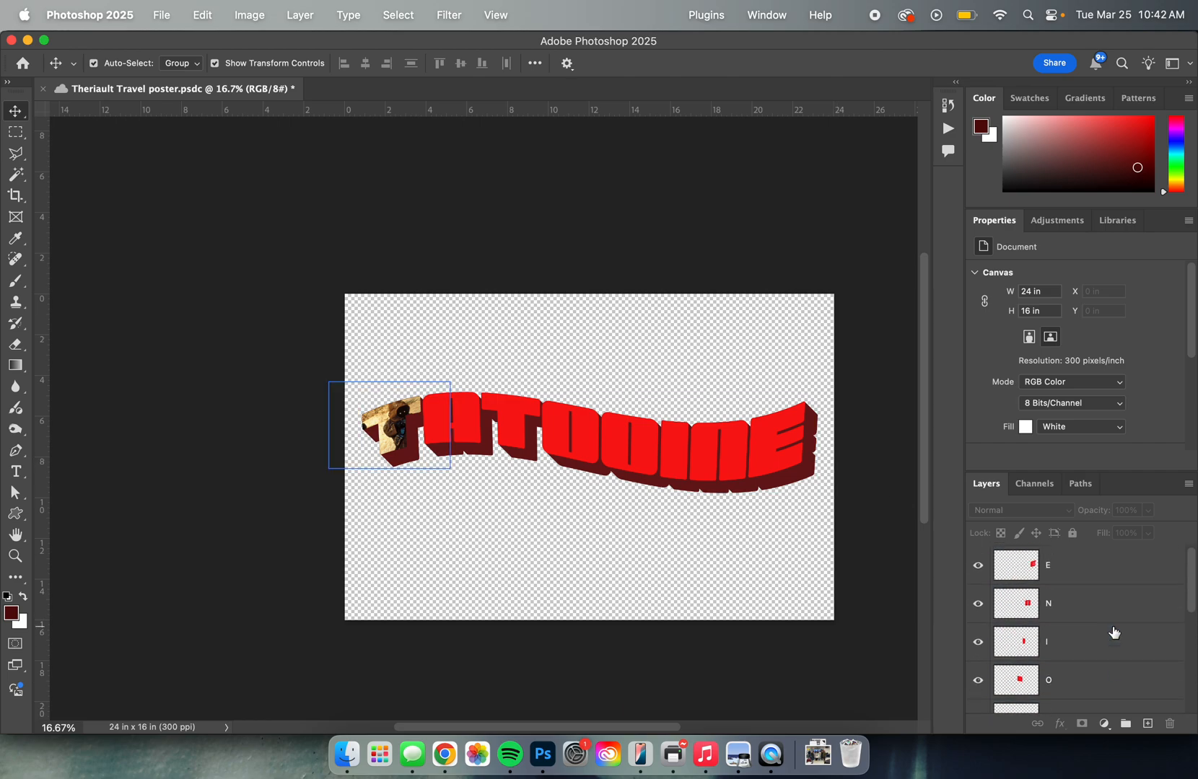
scroll(1113, 632, down, 5)
scroll(1113, 632, up, 5)
scroll(1113, 632, down, 5)
click(1113, 633)
scroll(1113, 633, up, 5)
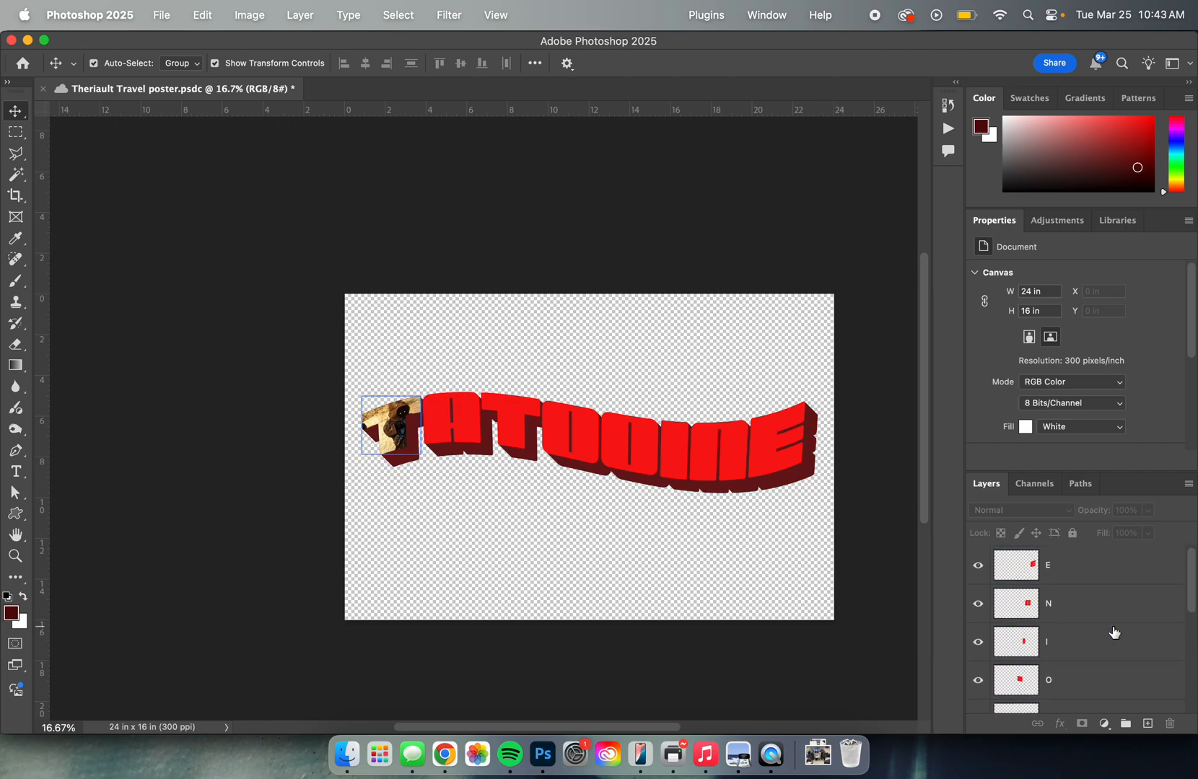
scroll(1114, 632, down, 5)
- Group the clipped hooded-figures image with its T layer and save the poster
click(1129, 596)
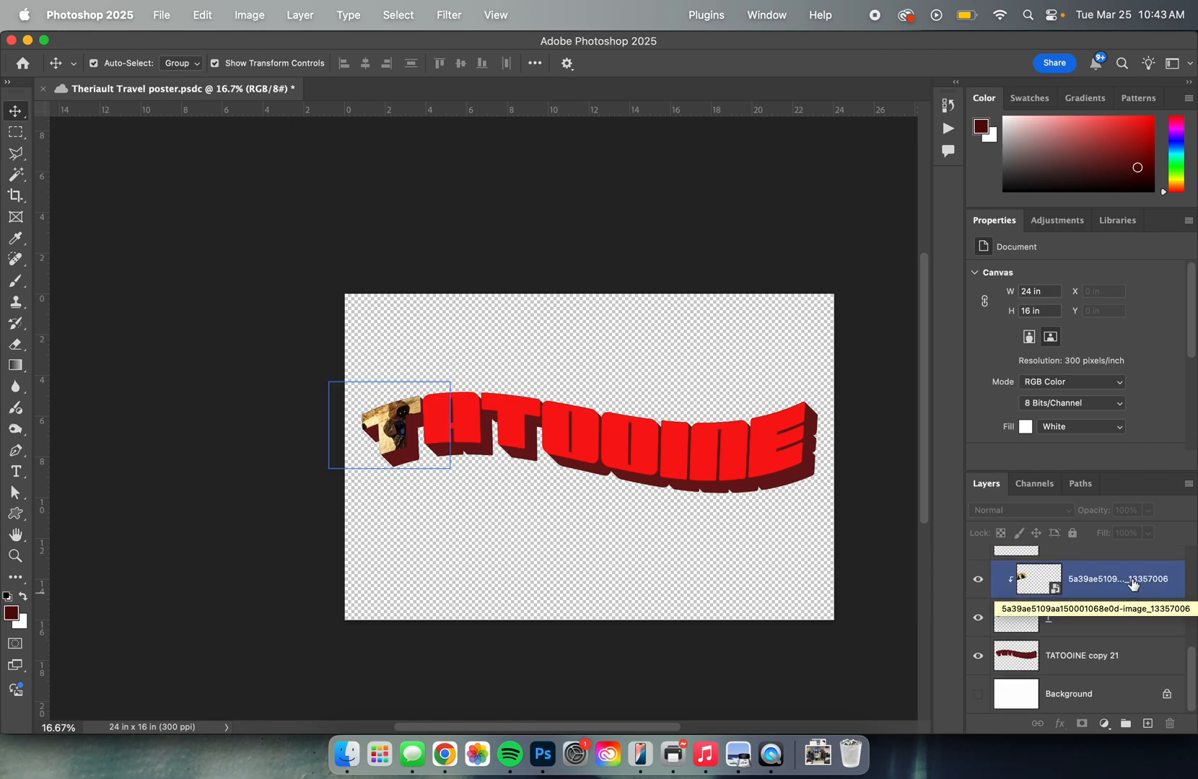
click(1122, 586)
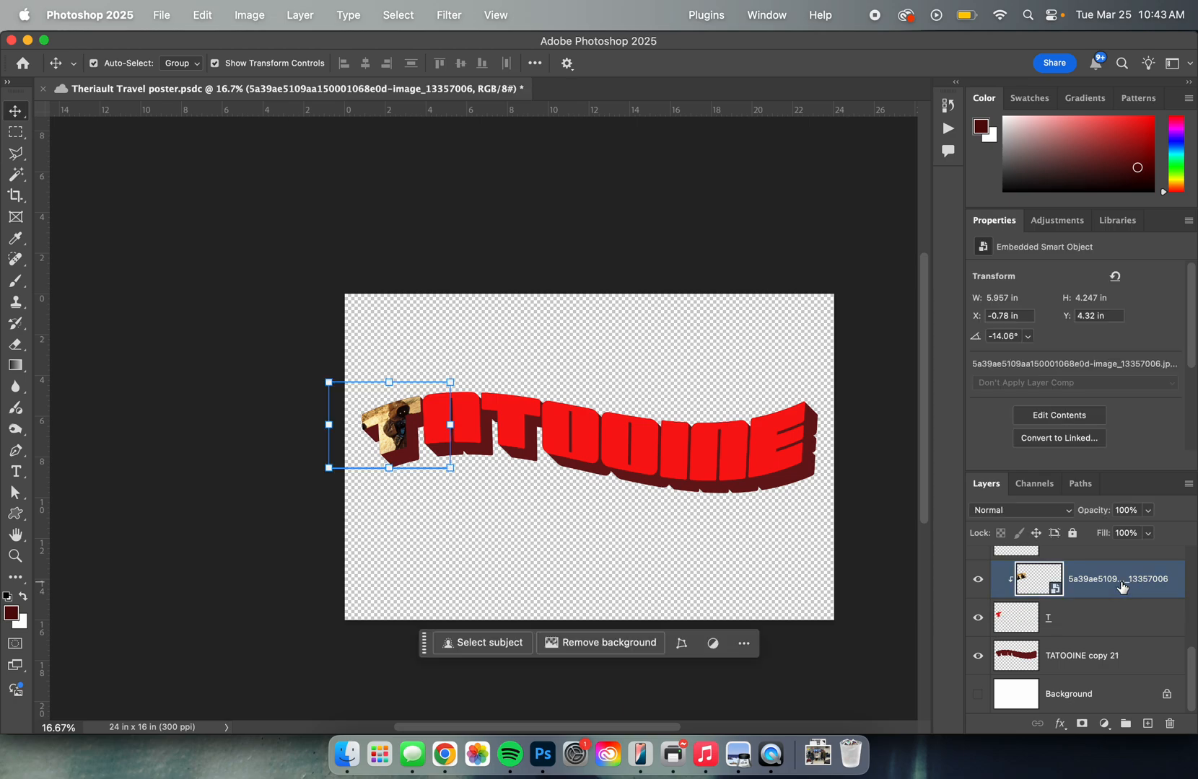
shift+click(1113, 620)
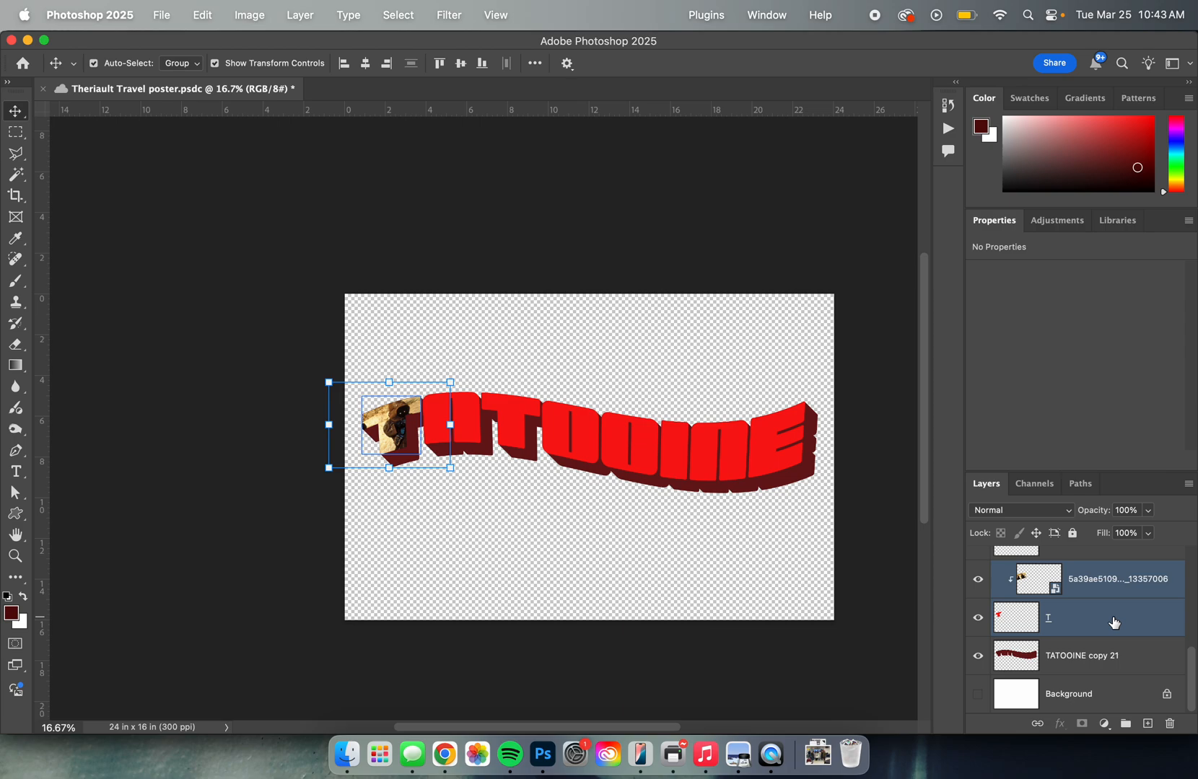
click(303, 15)
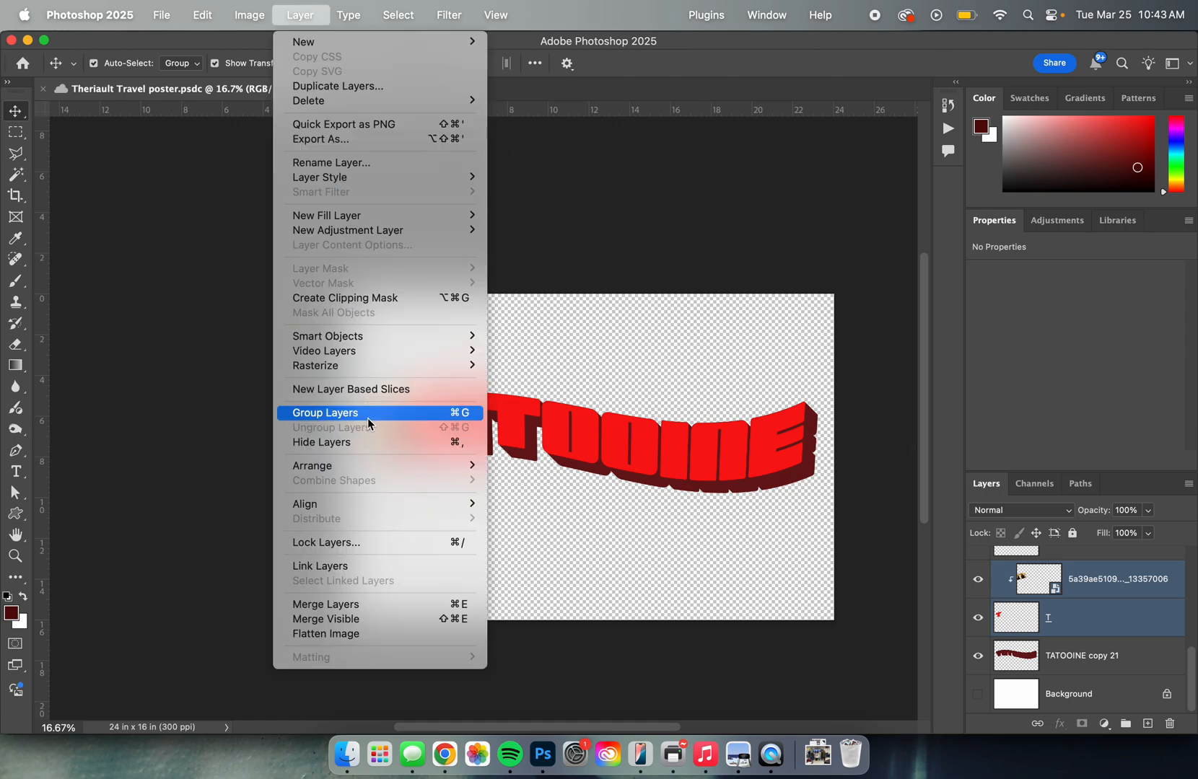
click(470, 418)
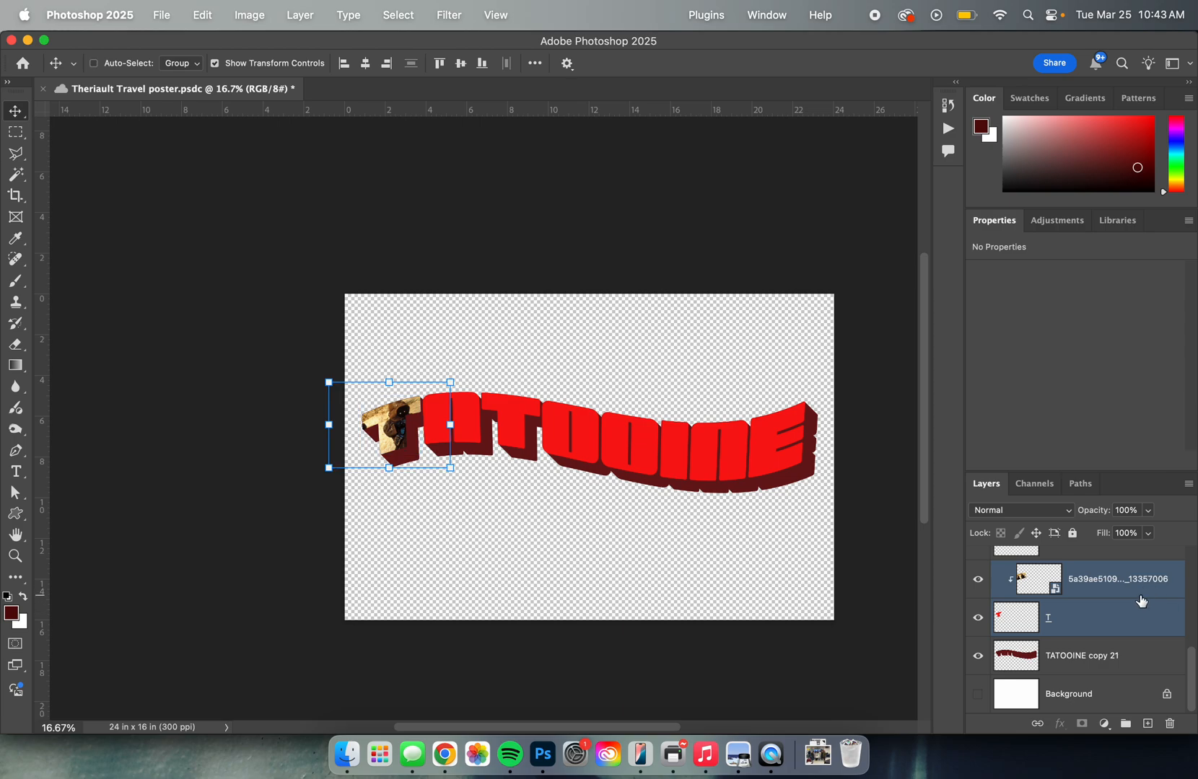
key(super+g)
key(super+s)
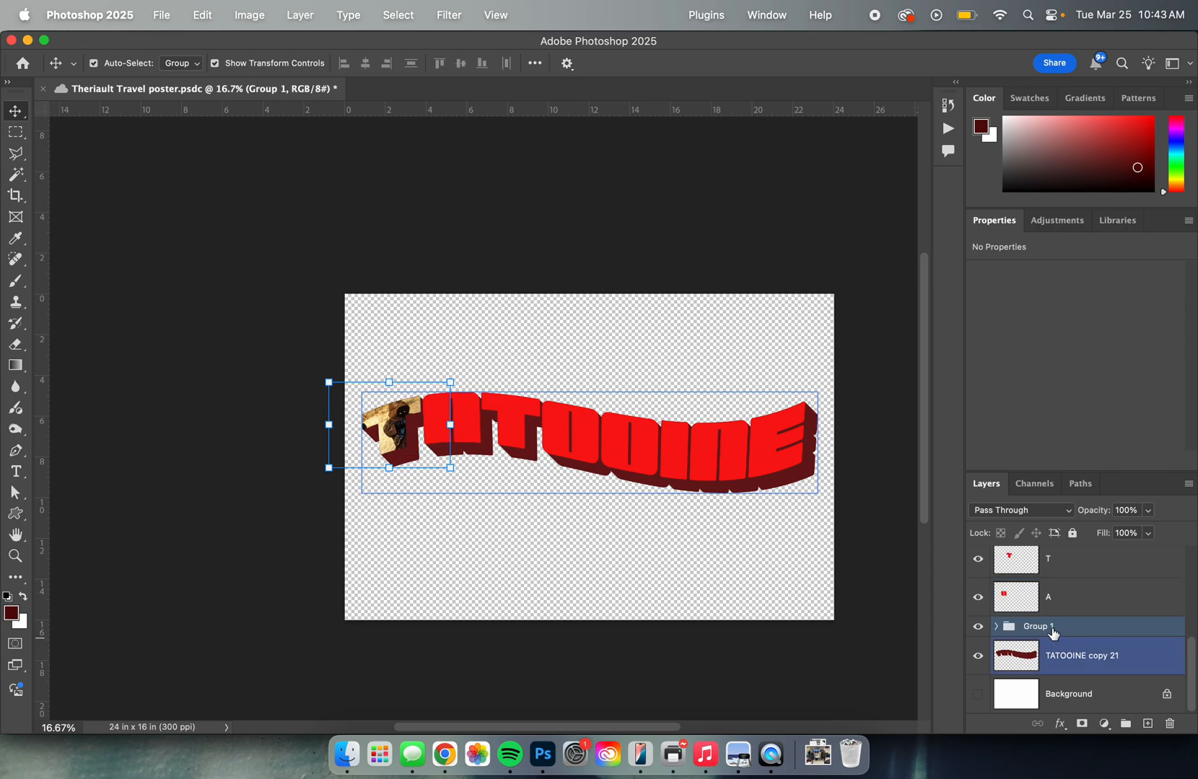
- Name the new group T and toggle its visibility off and on to check its contents
double_click(1040, 626)
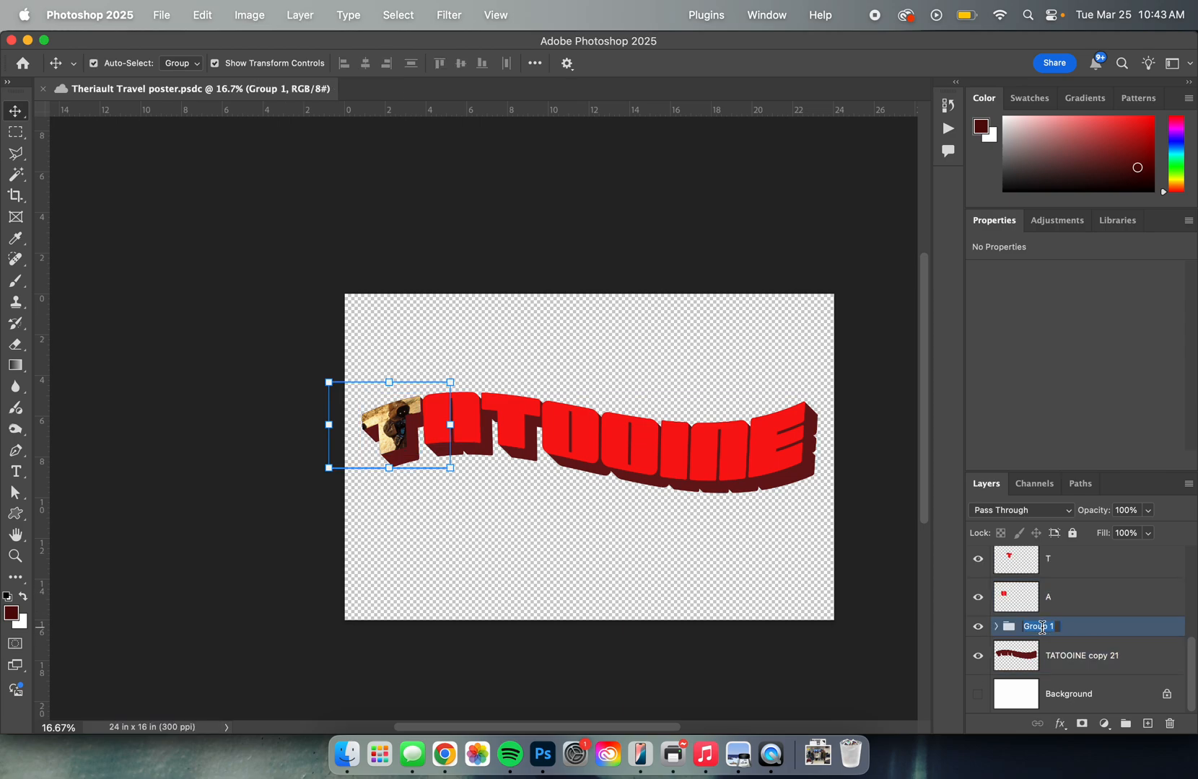
text(T)
key(Return)
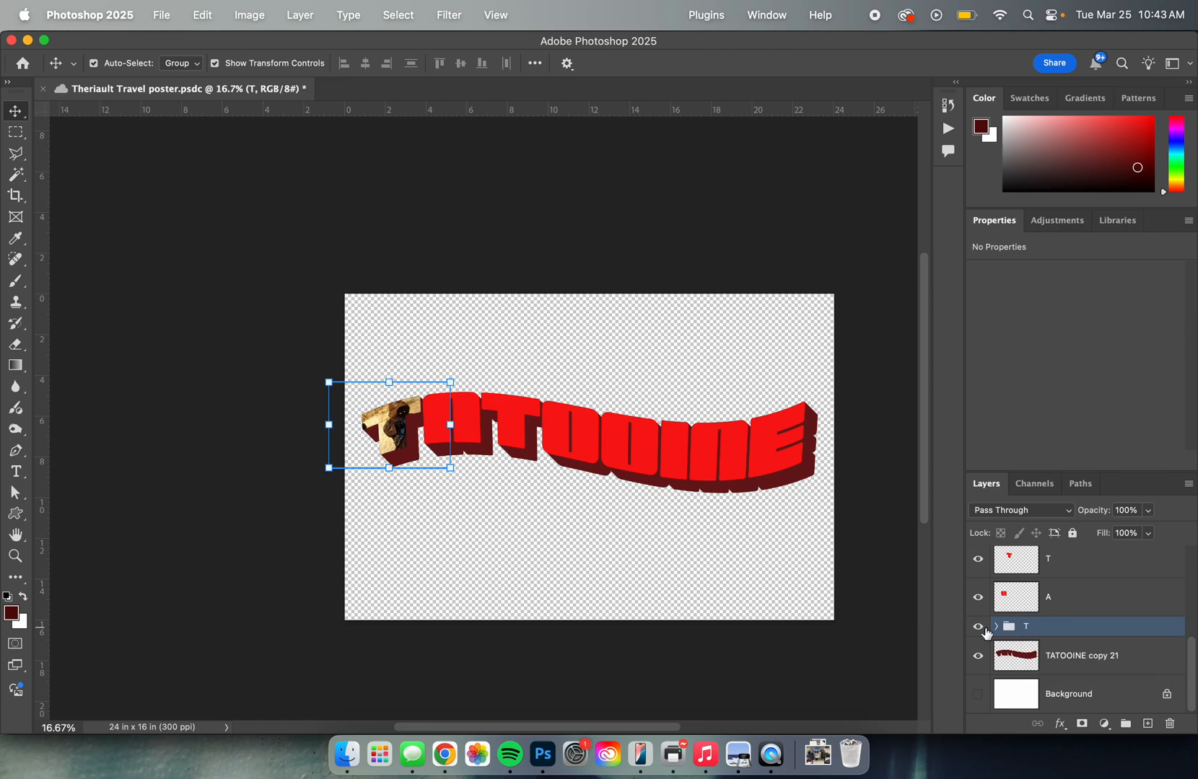
click(979, 628)
click(979, 627)
- Place images (1).jpeg from the Tattooine folder in Finder into the poster directly above the A layer
shift+click(1088, 605)
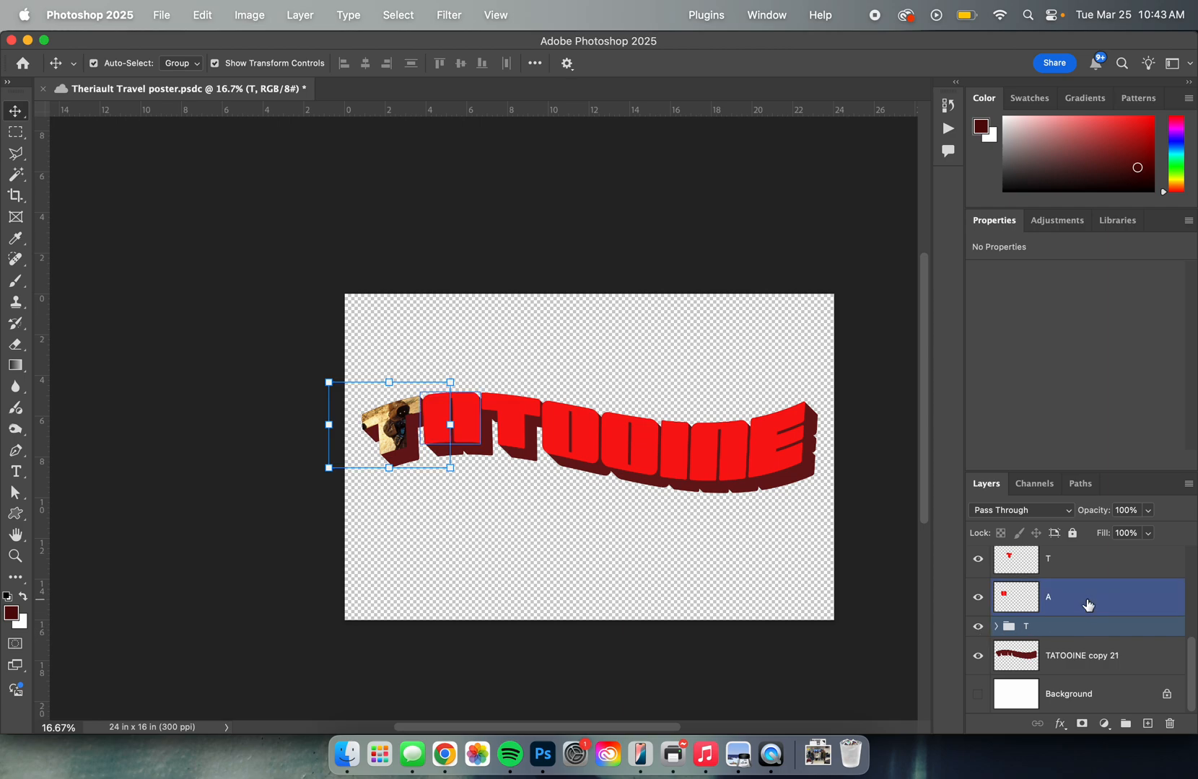
click(1089, 605)
key(super+Tab)
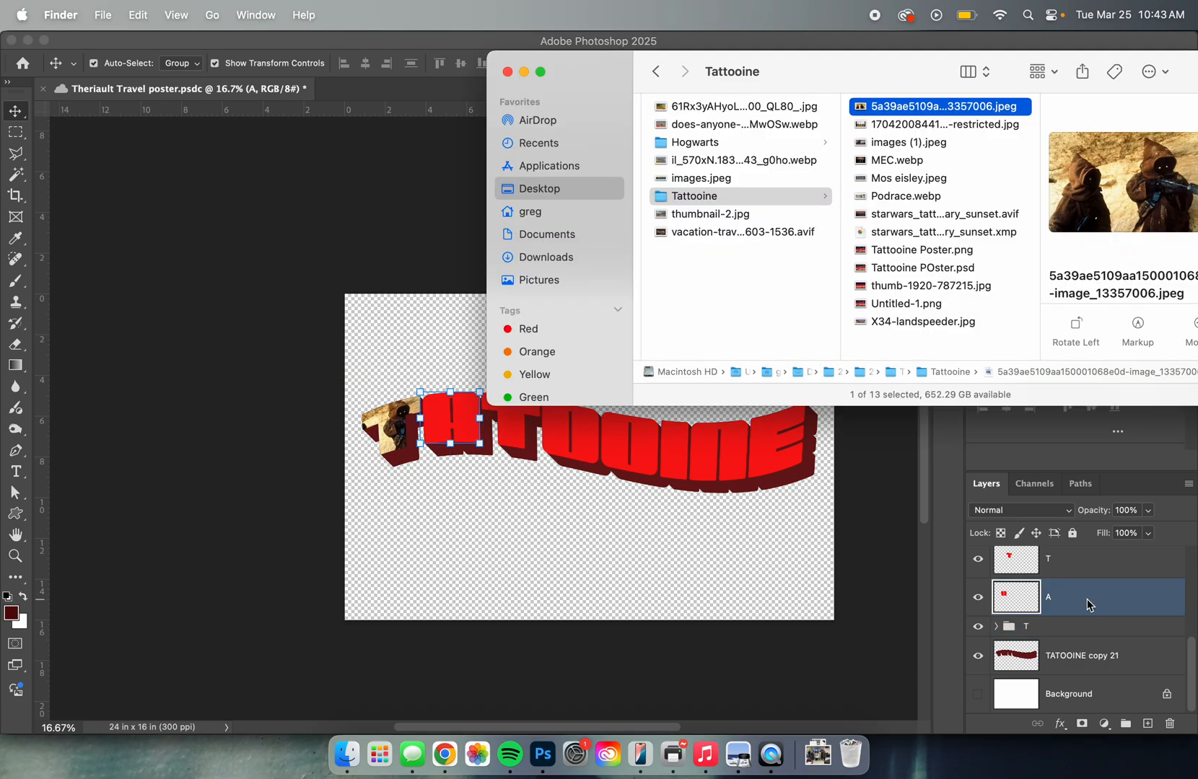
click(918, 145)
drag(921, 144, 468, 468)
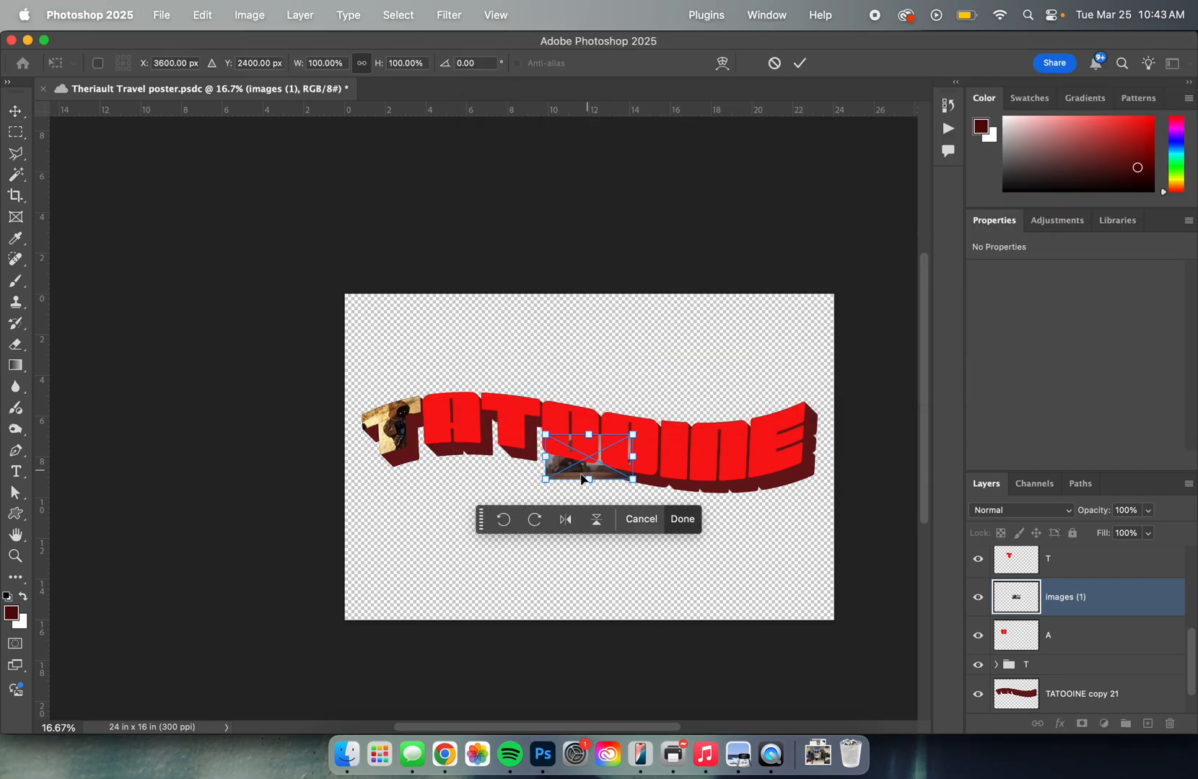
- Move the placed images (1) picture over the letter A and scale it to about 128%
drag(581, 479, 422, 418)
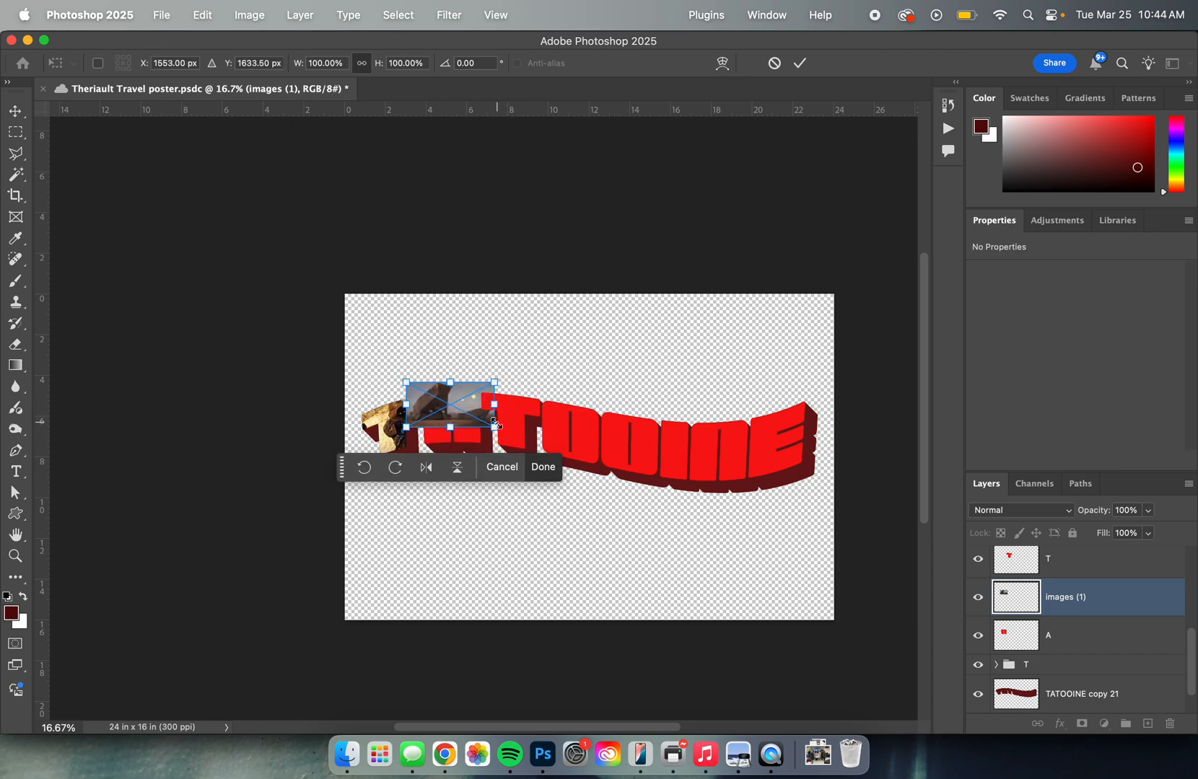
drag(496, 425, 522, 442)
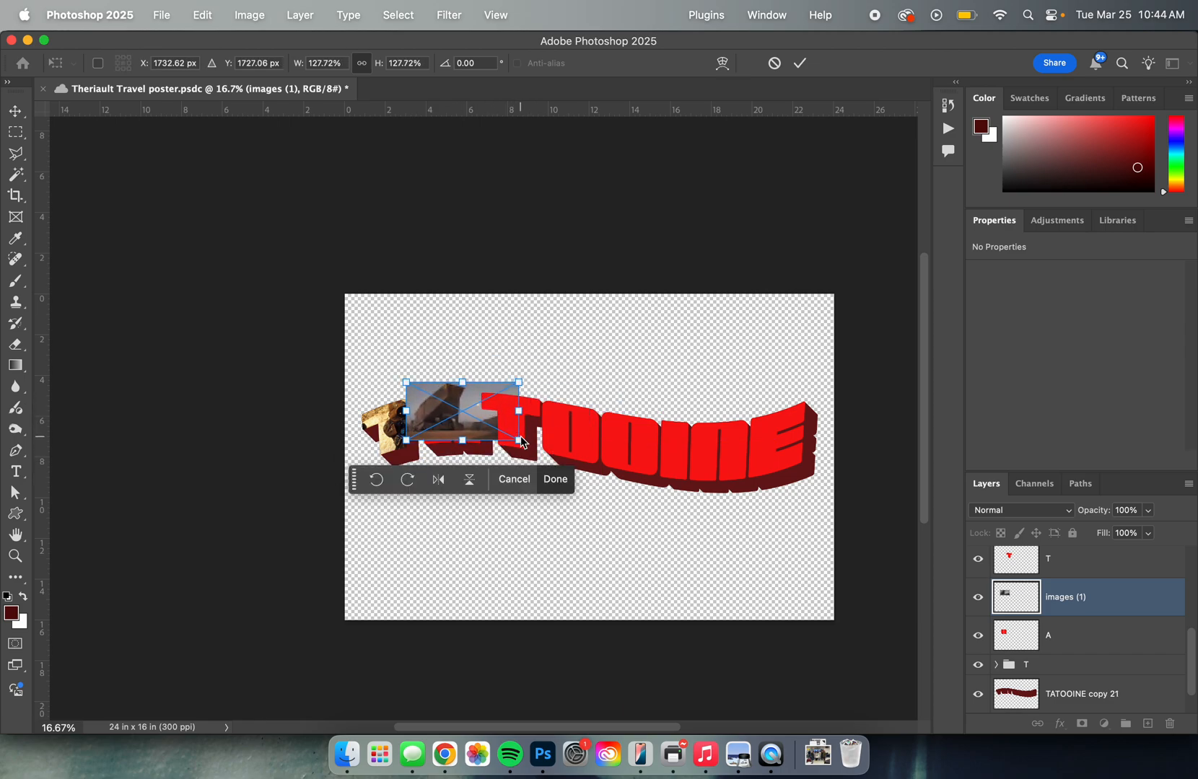
key(F2)
key(F2)
key(F2)
key(F2)
key(F2)
key(F2)
key(F2)
key(F2)
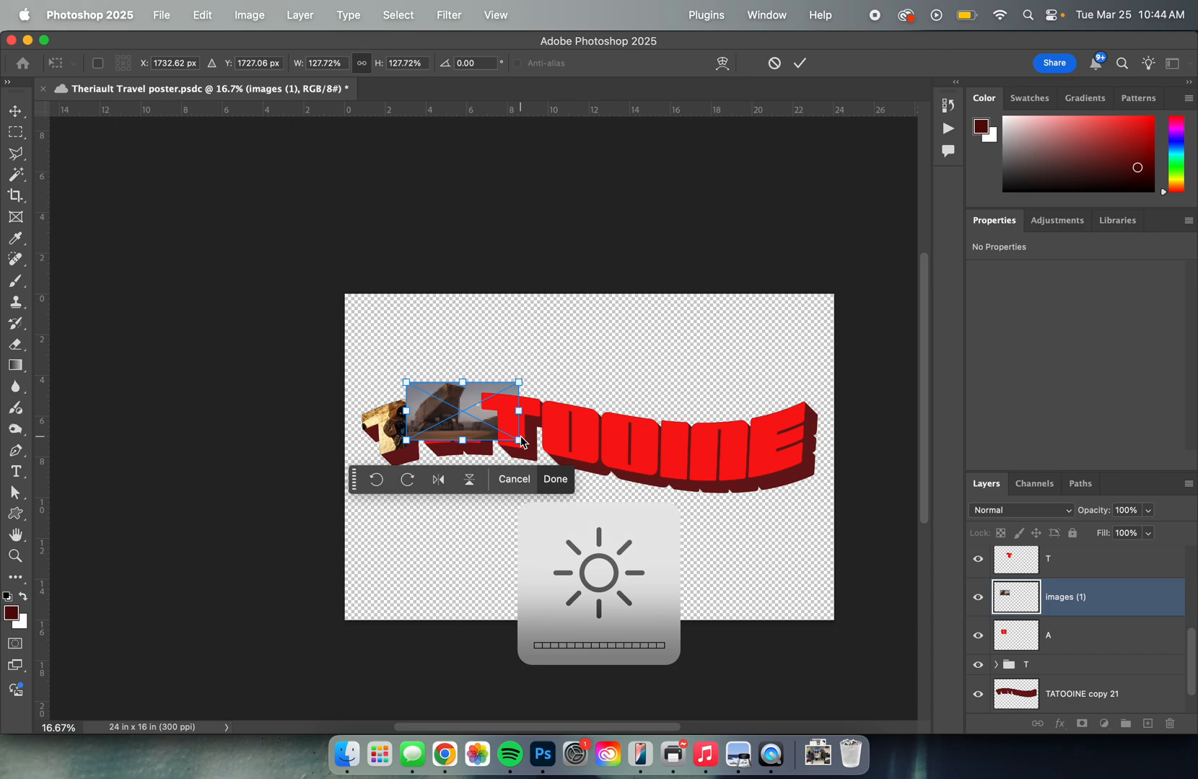
- Clip the images (1) picture to the A layer and position it at about X 3.7 in, Y 4.84 in
mouse_move(455, 422)
mouse_down()
mouse_move(476, 436)
mouse_move(450, 427)
mouse_move(461, 428)
mouse_up()
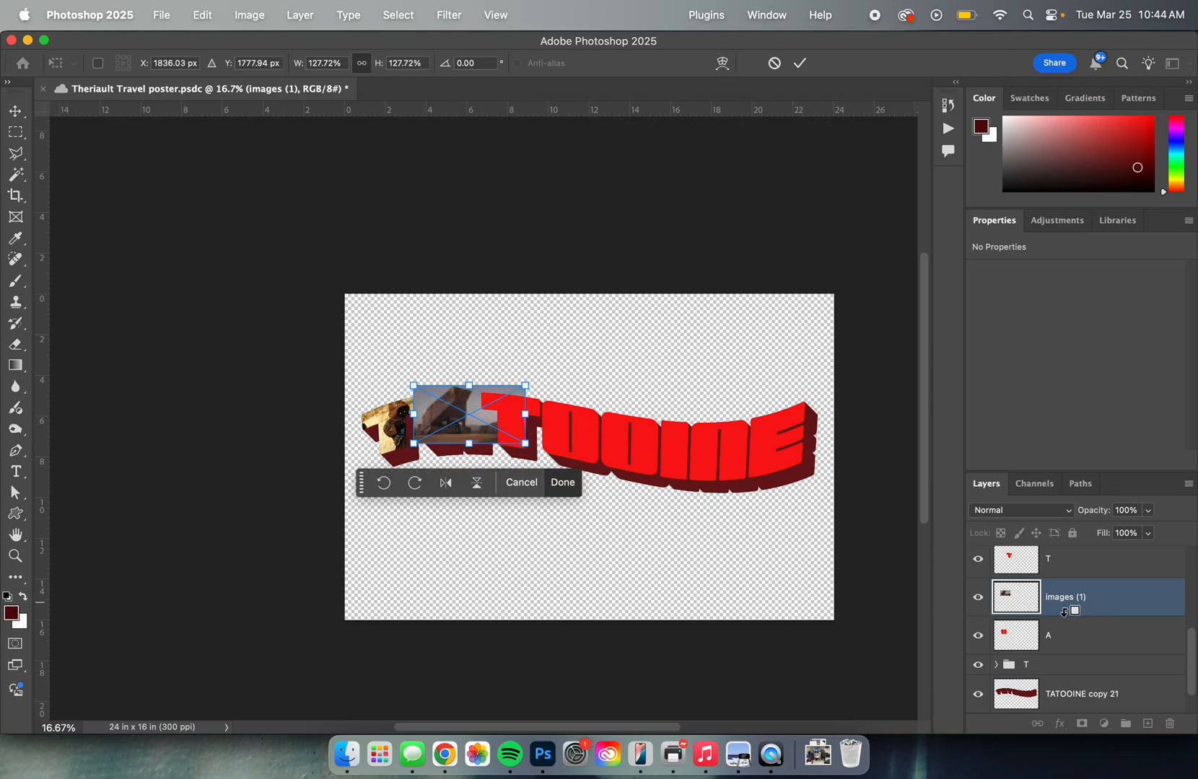
alt+click(1071, 615)
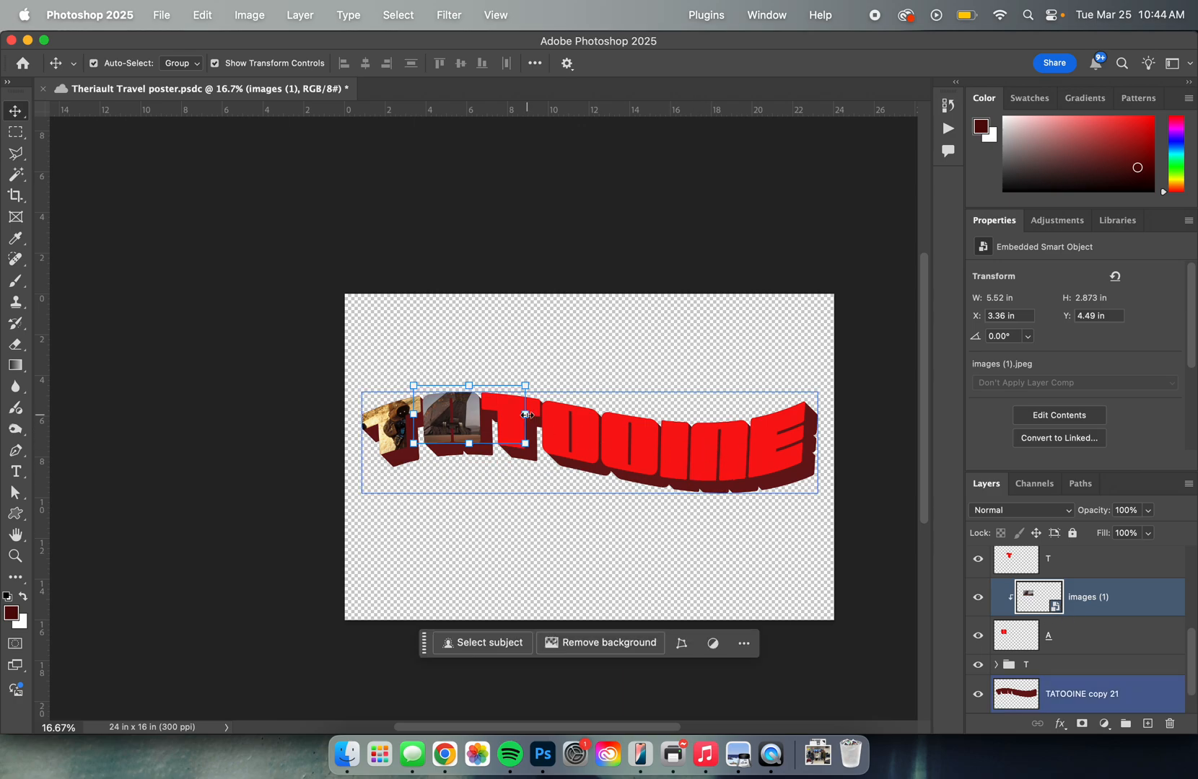
drag(462, 427, 468, 436)
click(508, 555)
- Group the clipped images (1) layer with its A letter layer
click(1067, 605)
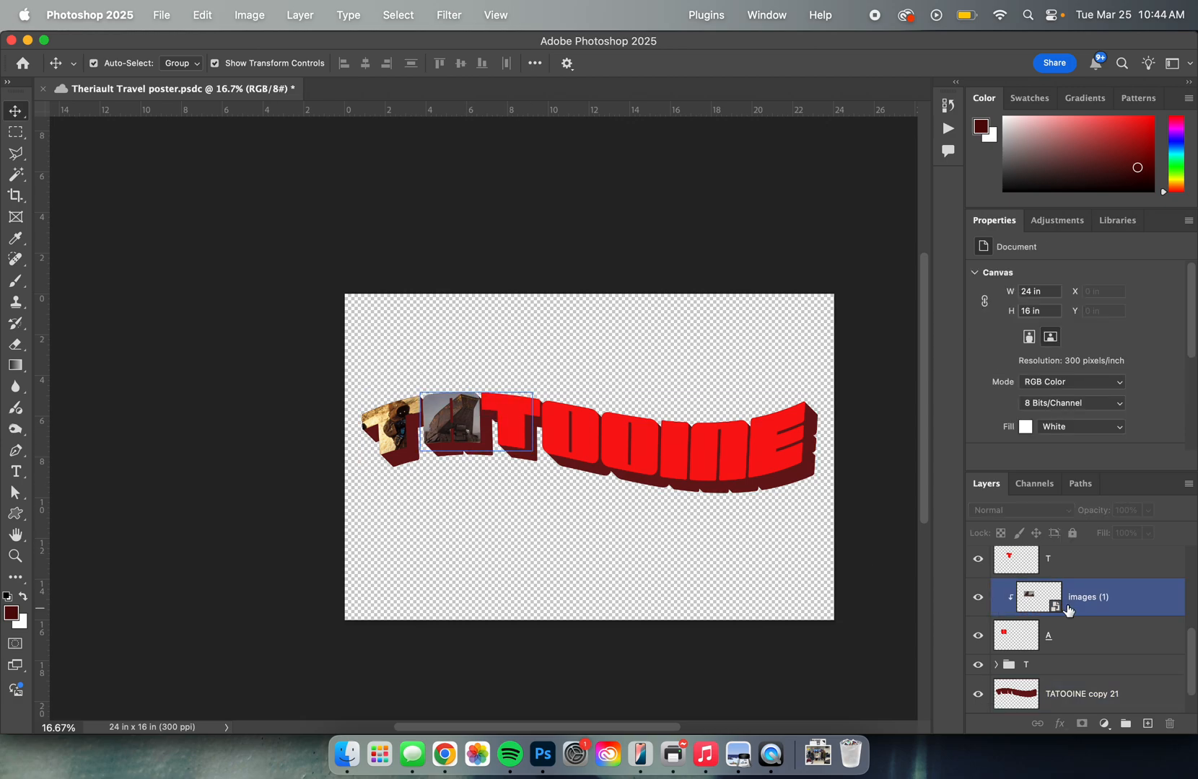
click(1039, 661)
click(1076, 628)
click(1081, 596)
shift+click(1121, 635)
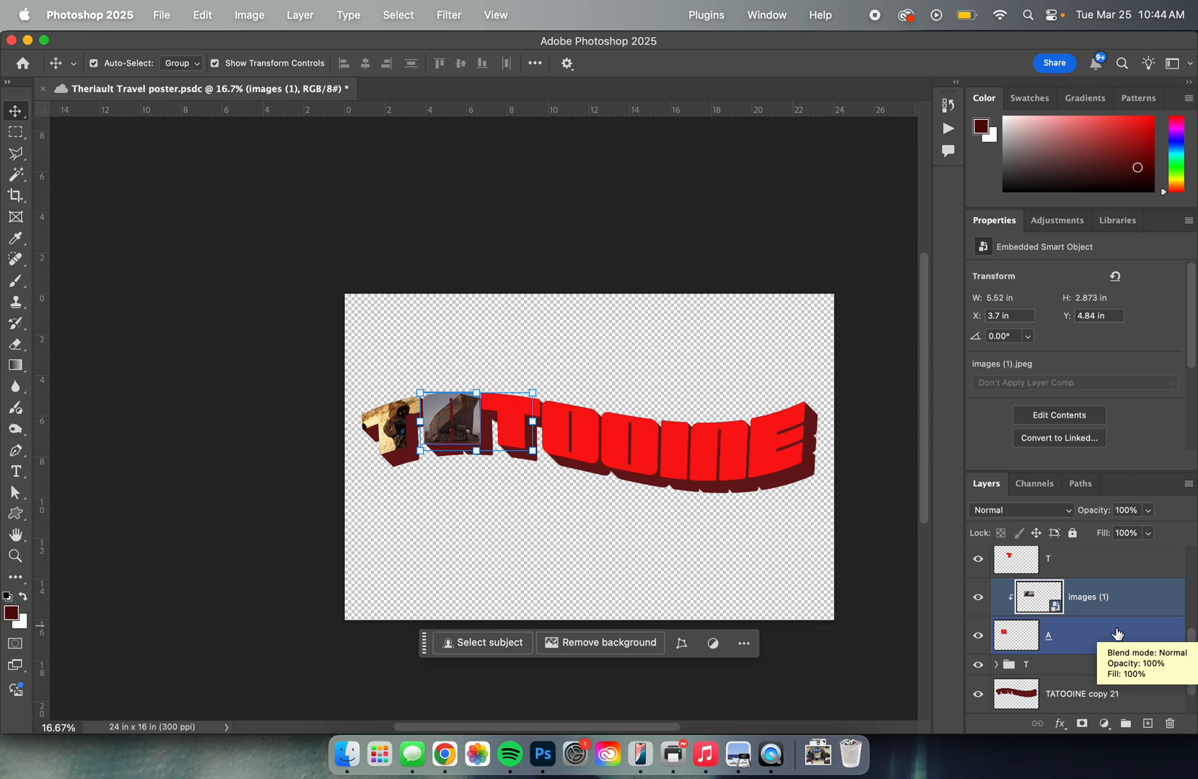
shift+click(1122, 640)
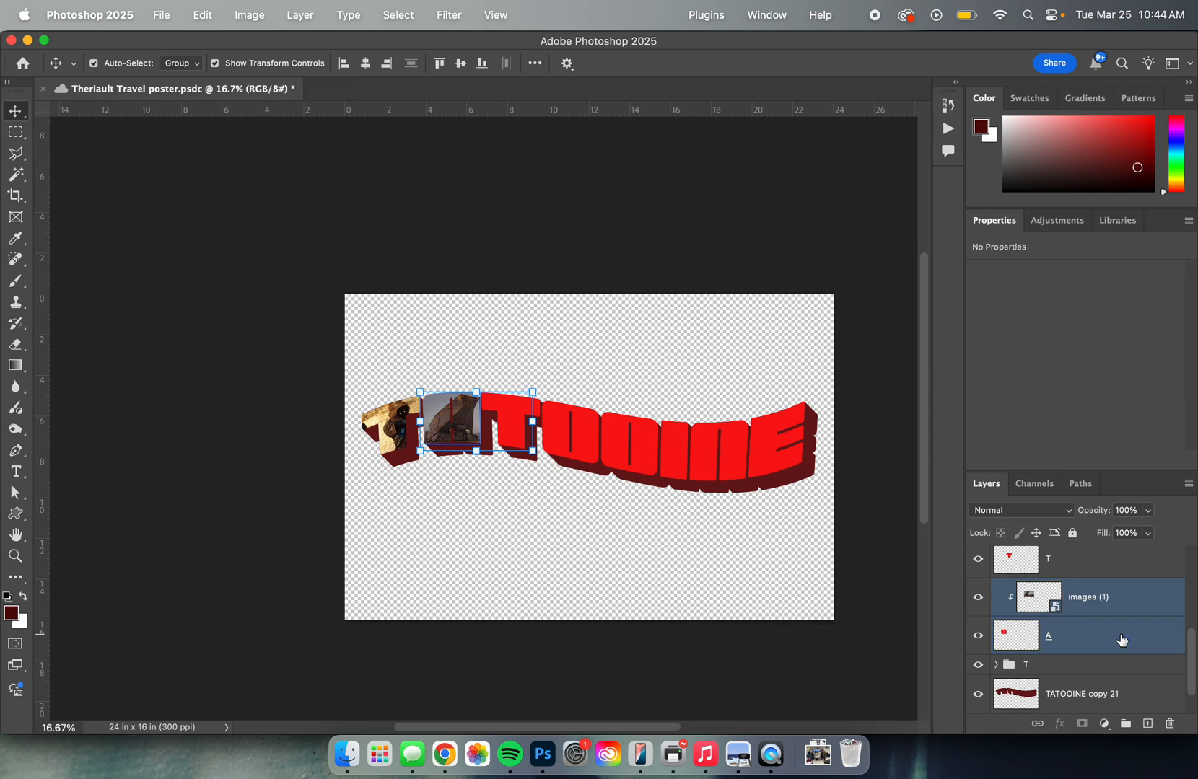
key(super+g)
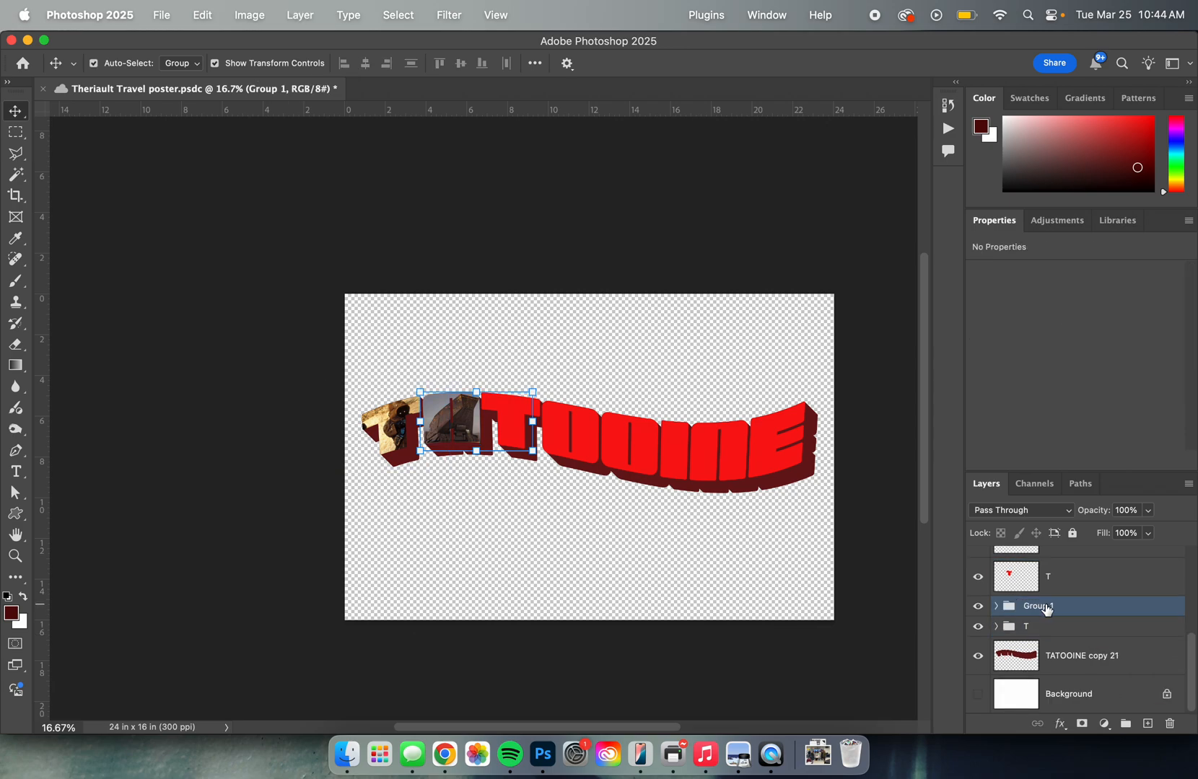
- Name the group holding the second letter and its image A
double_click(1039, 606)
text(A)
key(Return)
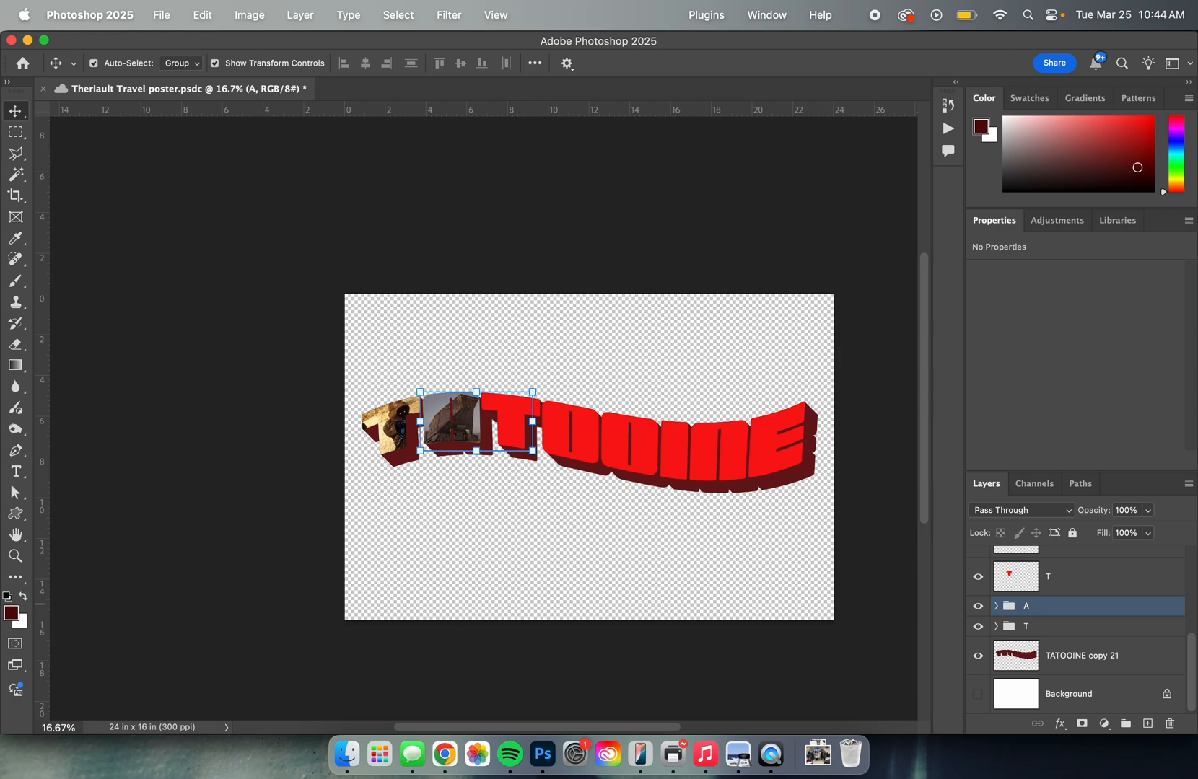
click(836, 586)
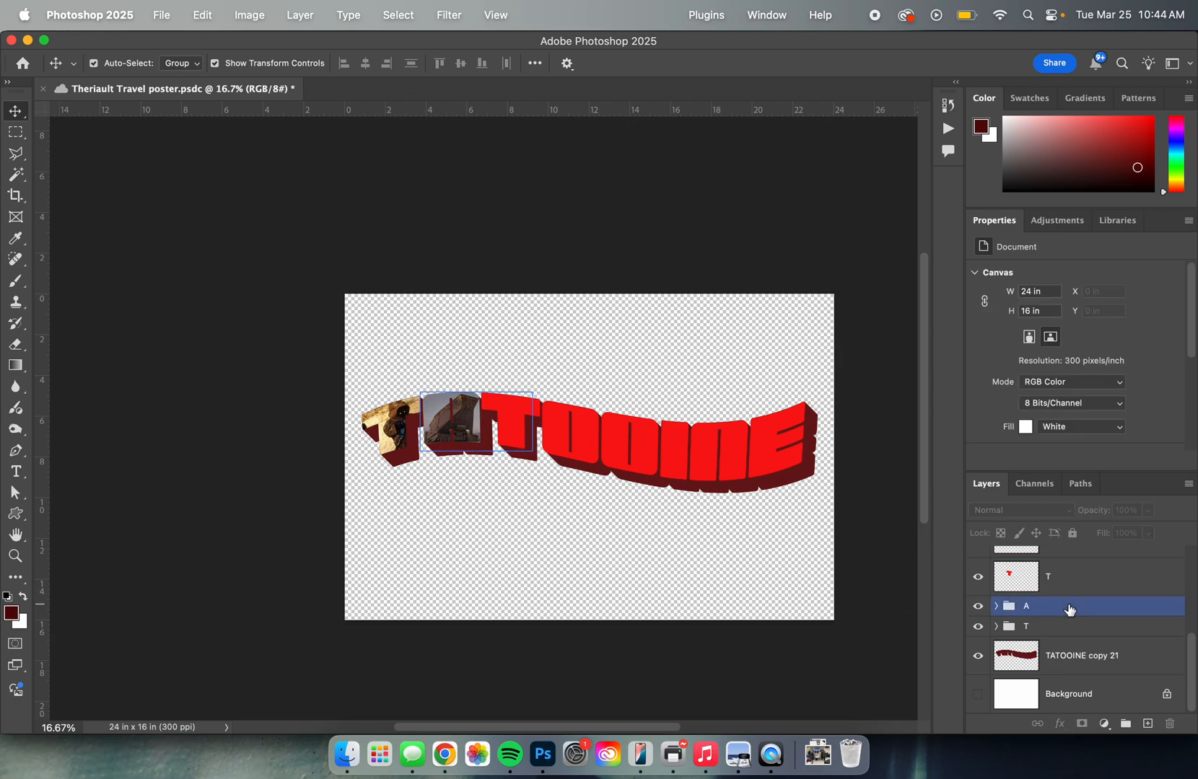
scroll(1069, 610, up, 3)
key(super+Tab)
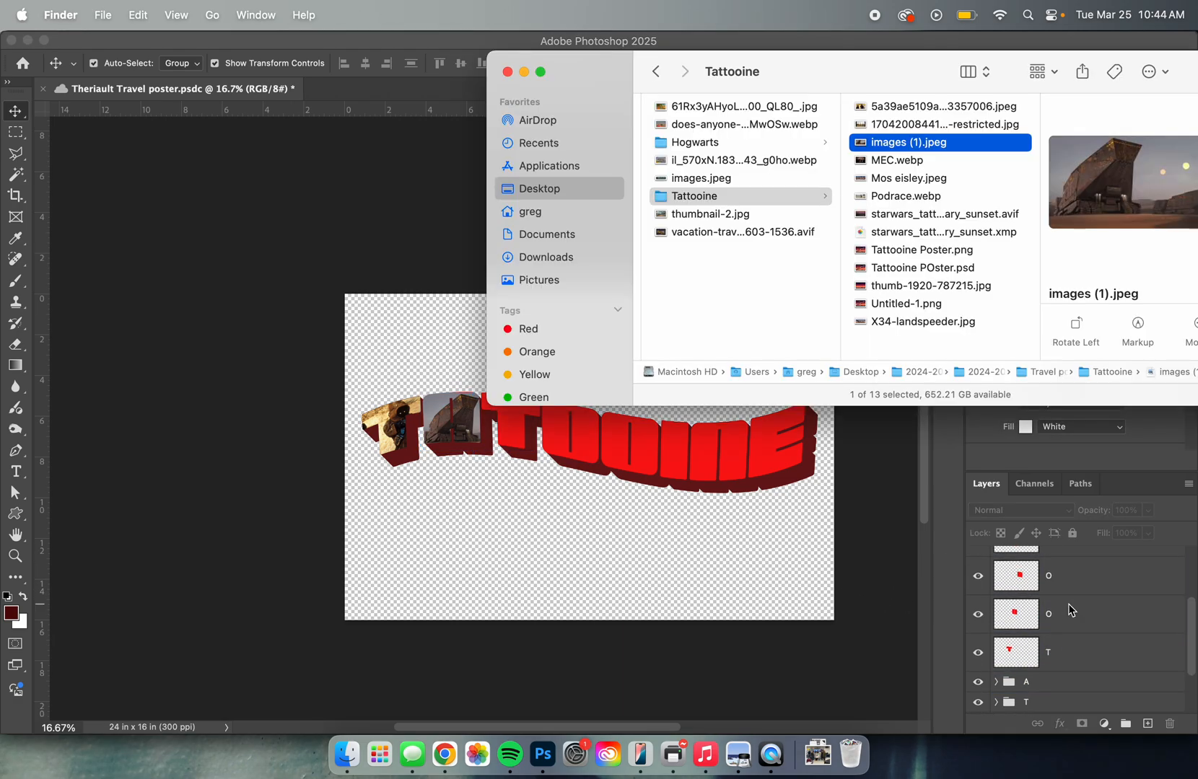
click(963, 126)
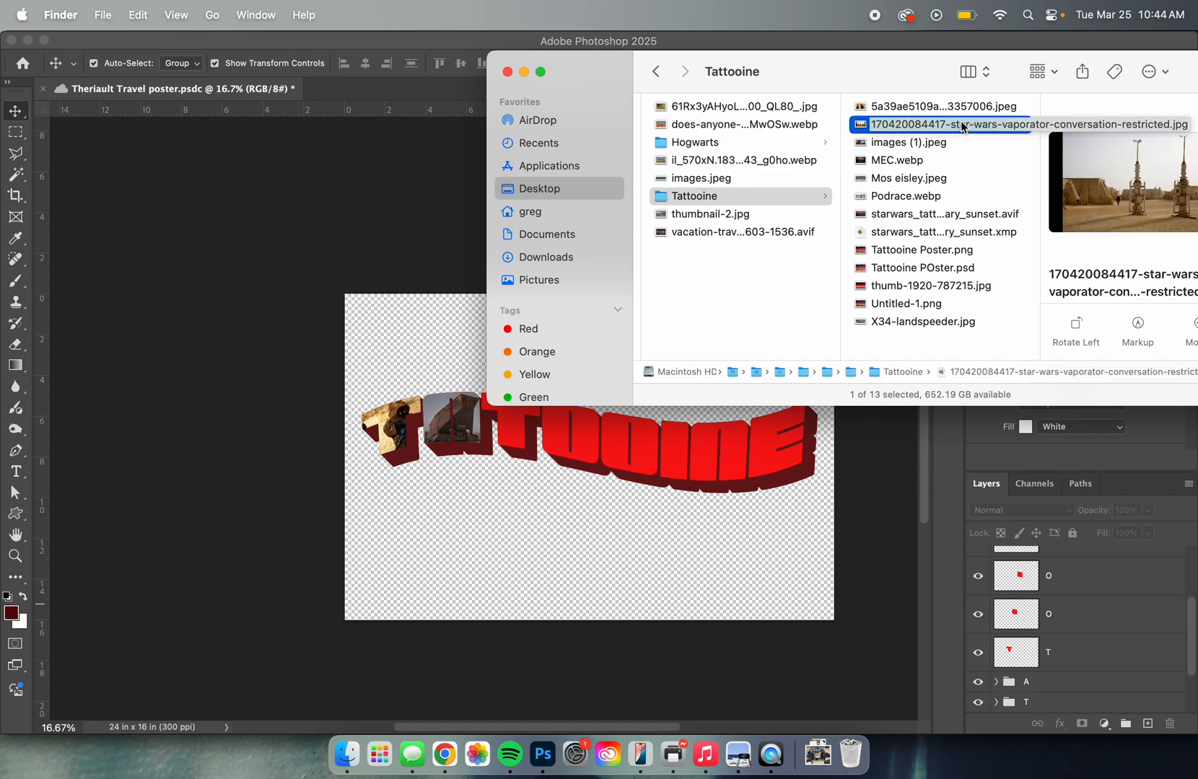
key(super+Tab)
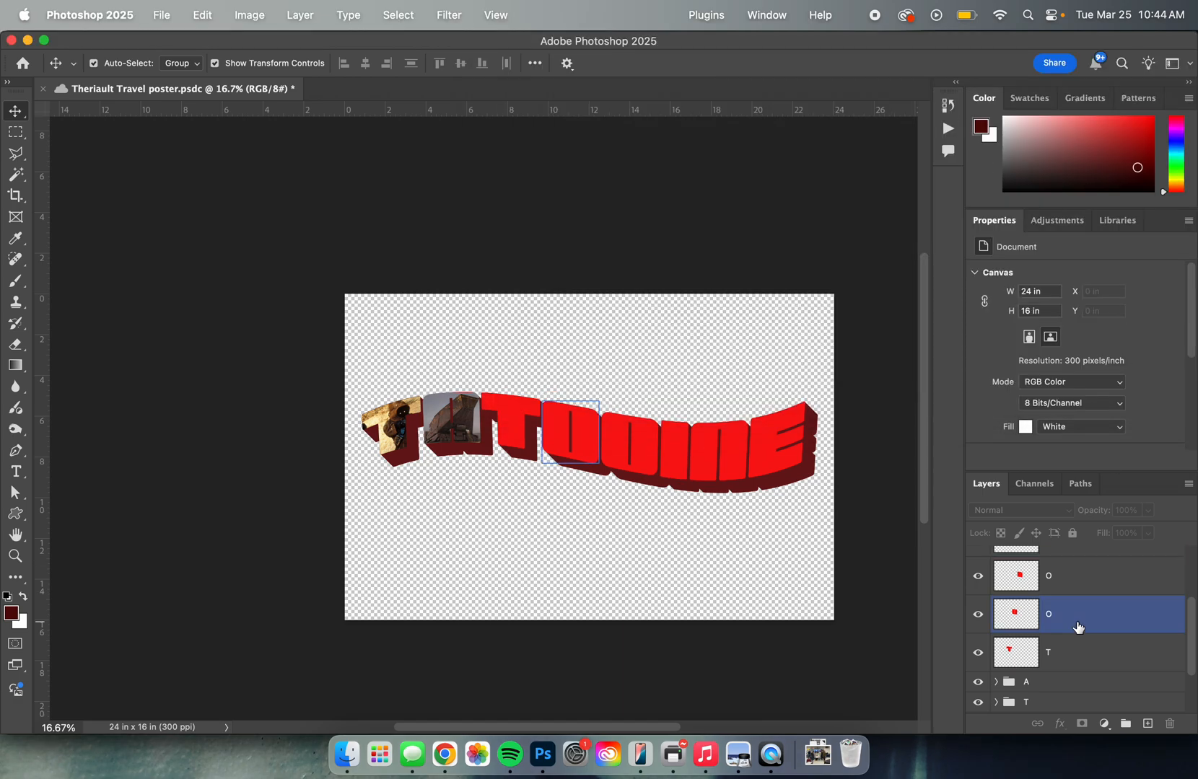
- Expand the A group to examine its clipped image and letter layer, and collapse it again
scroll(1081, 592, up, 2)
scroll(1081, 577, down, 4)
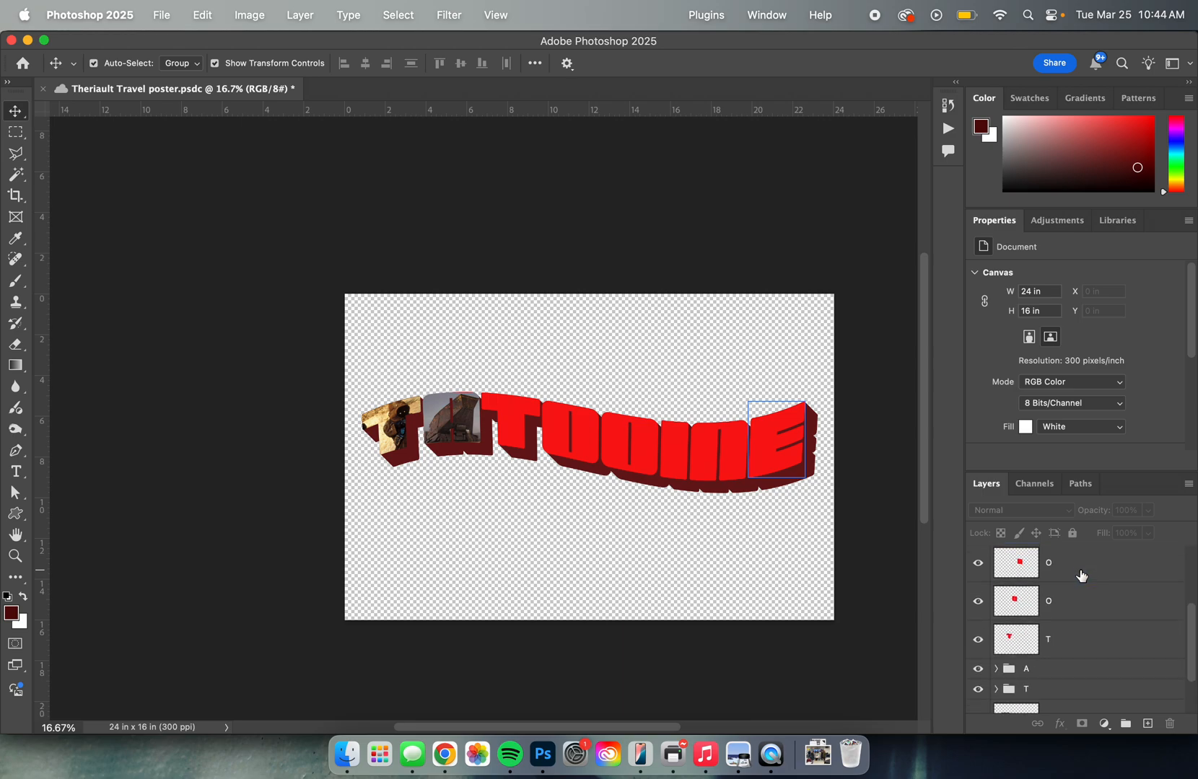
click(1000, 607)
click(999, 610)
click(1058, 635)
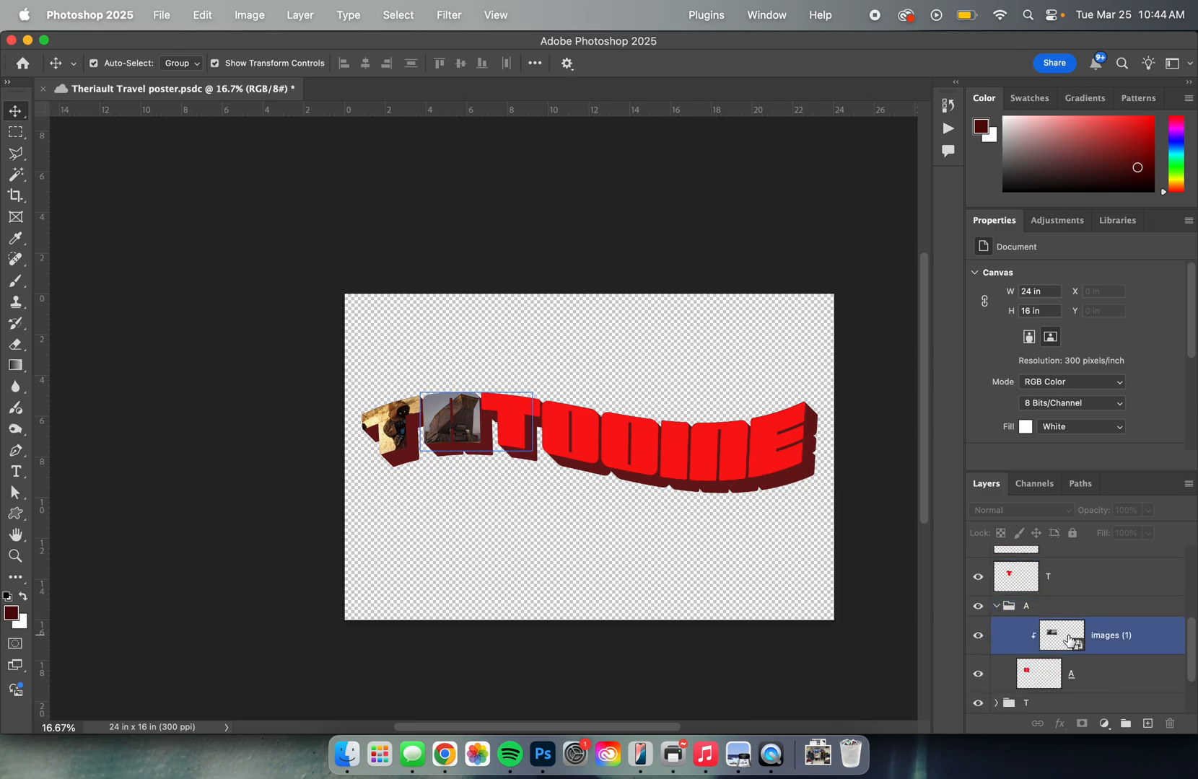
click(1047, 676)
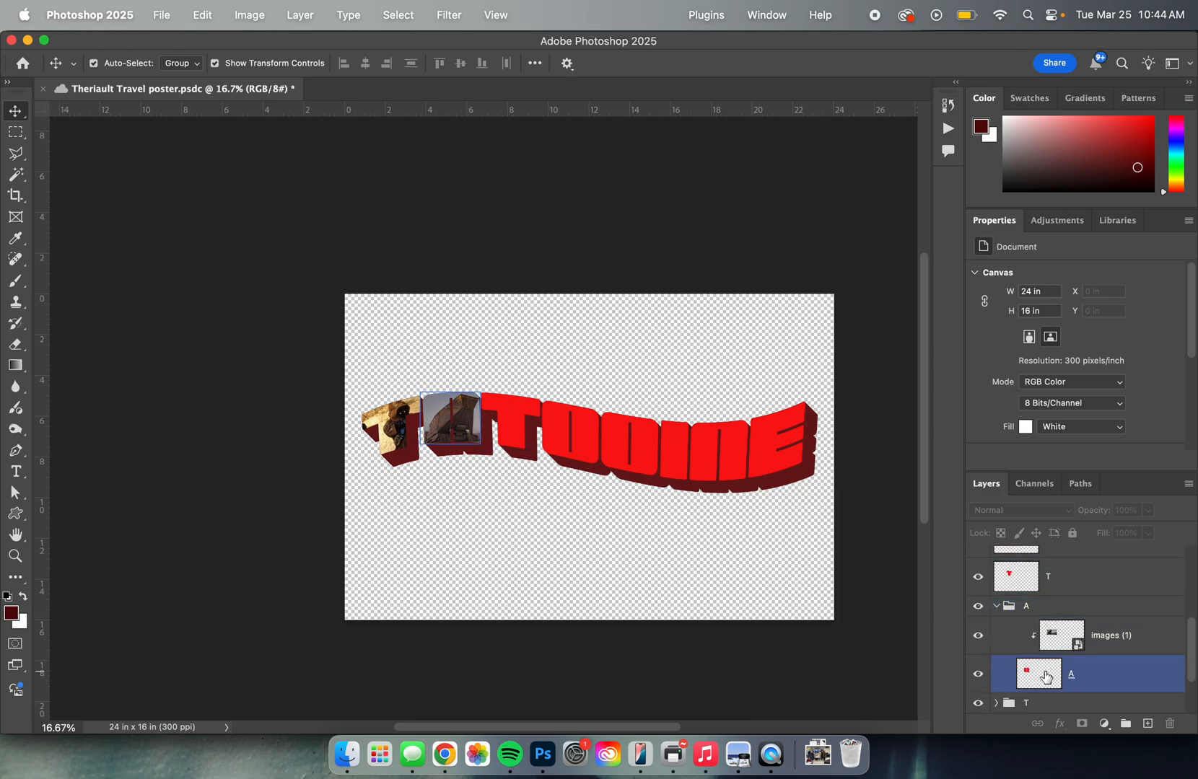
click(1059, 638)
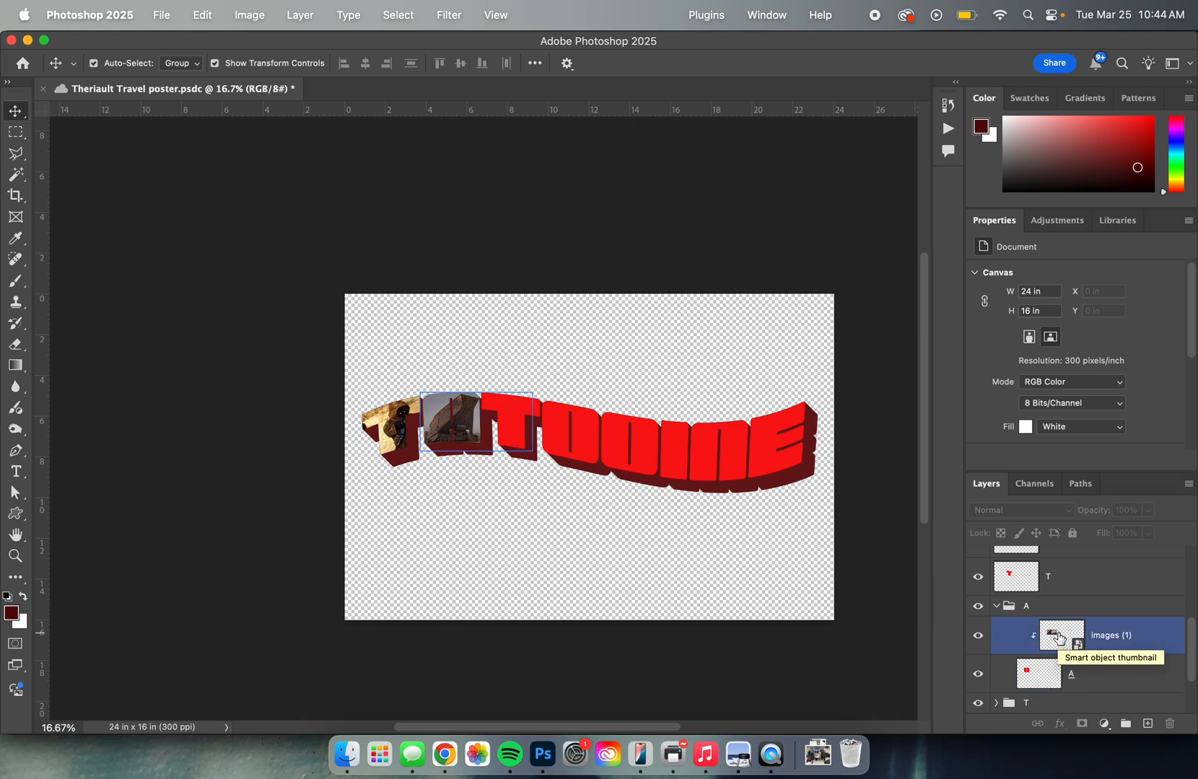
click(1011, 606)
click(997, 608)
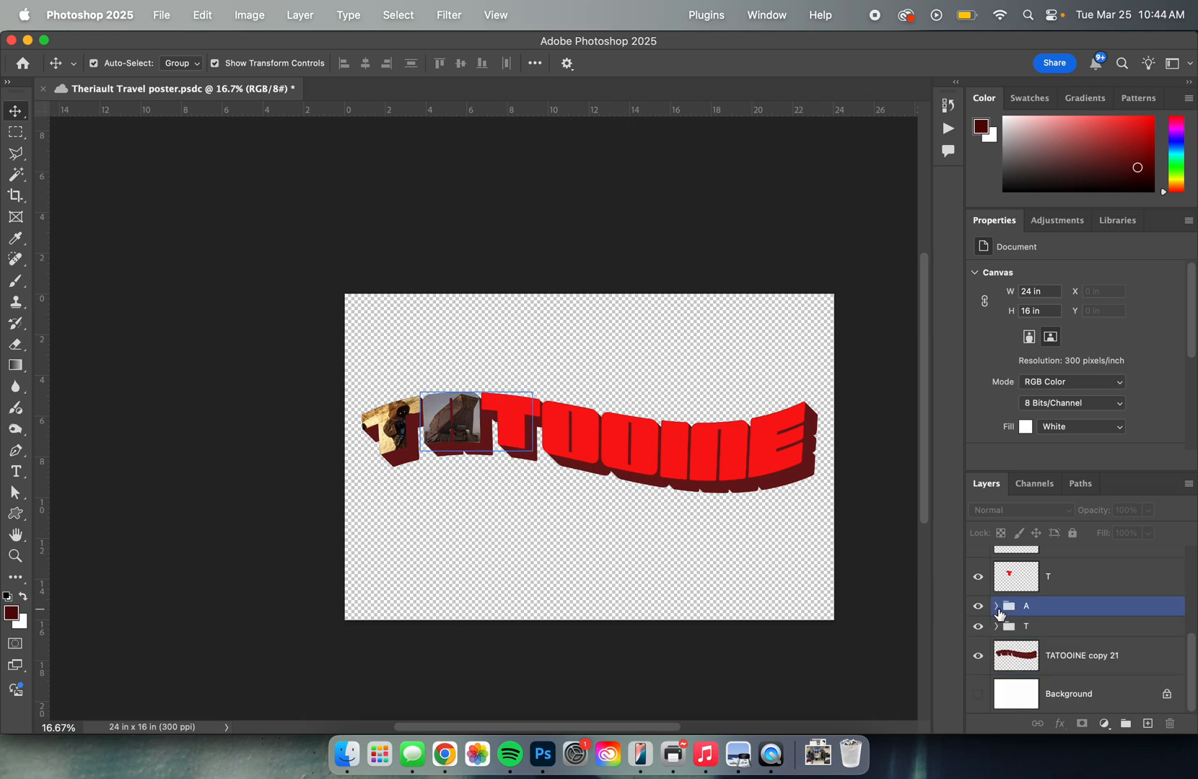
click(998, 608)
click(997, 607)
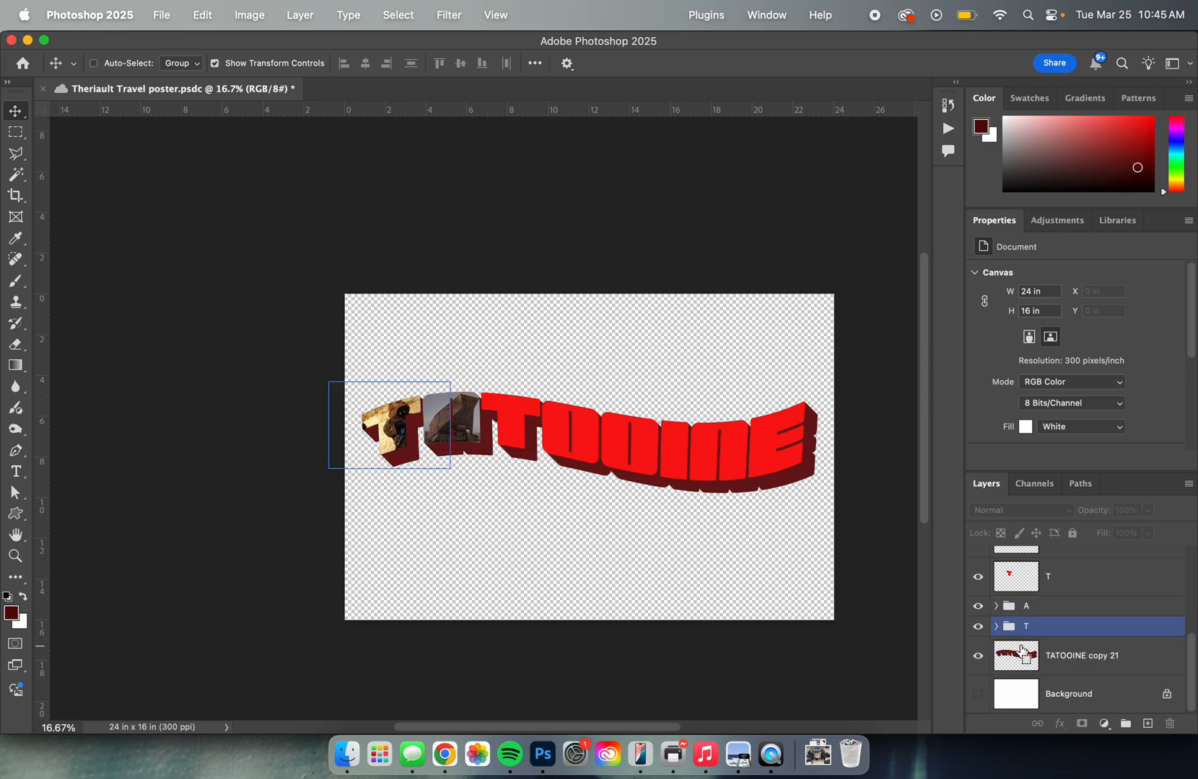
- Switch to Finder and place MEC.webp from the Tattooine folder into the Photoshop poster document
key(super+Tab)
click(938, 142)
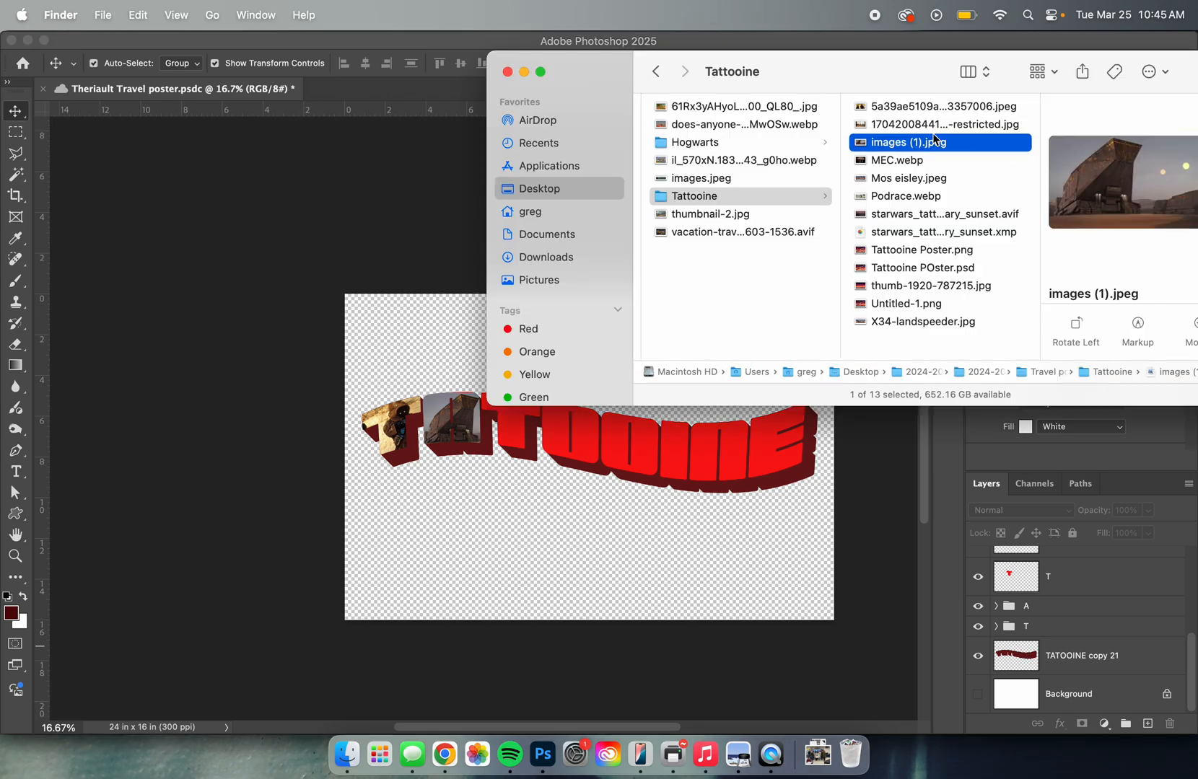
click(917, 162)
drag(913, 163, 529, 495)
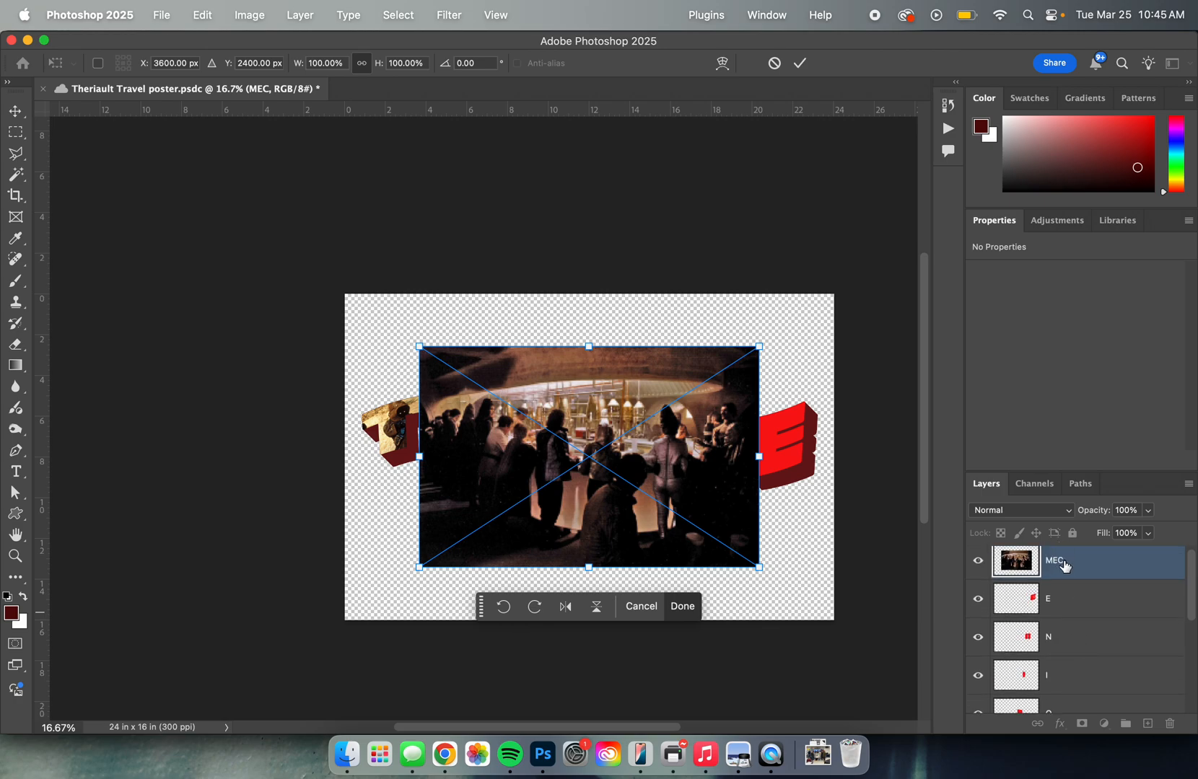
- Scale the MEC image to 32.38%, rotate it -16.99° and position it over the final letter E
drag(669, 520, 799, 514)
drag(548, 343, 823, 453)
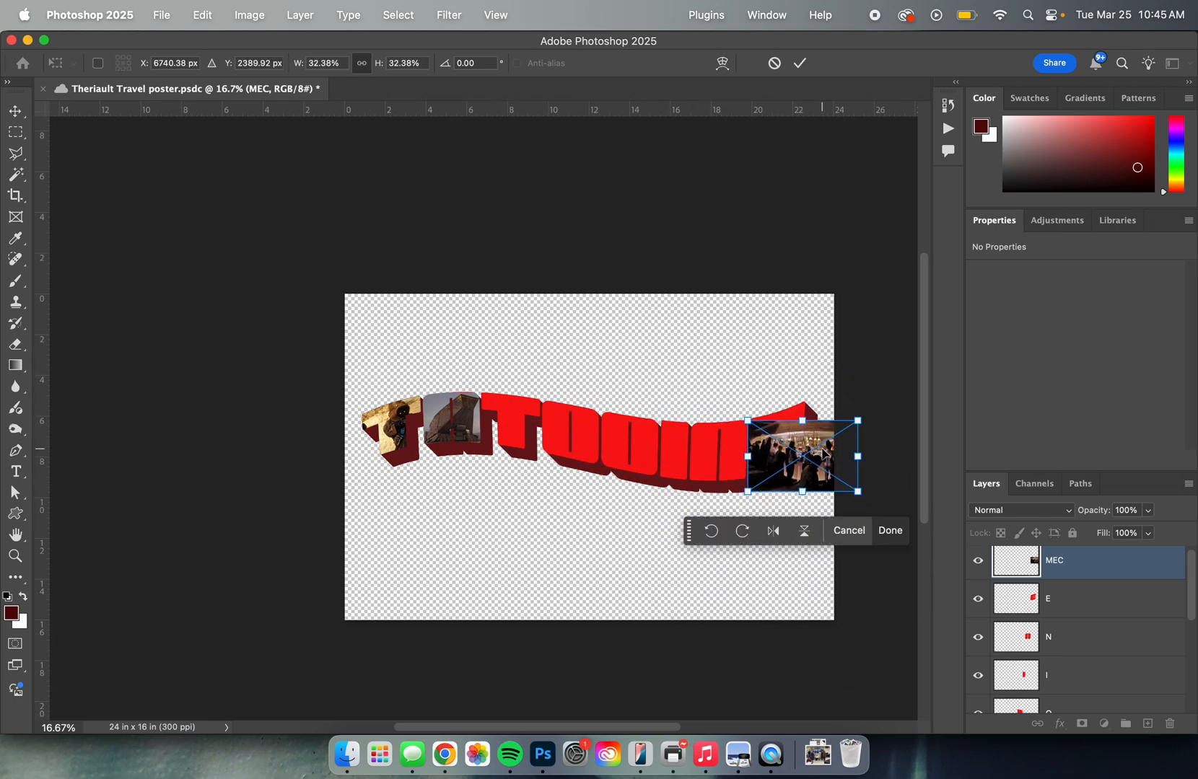
drag(811, 394, 792, 394)
drag(808, 492, 796, 467)
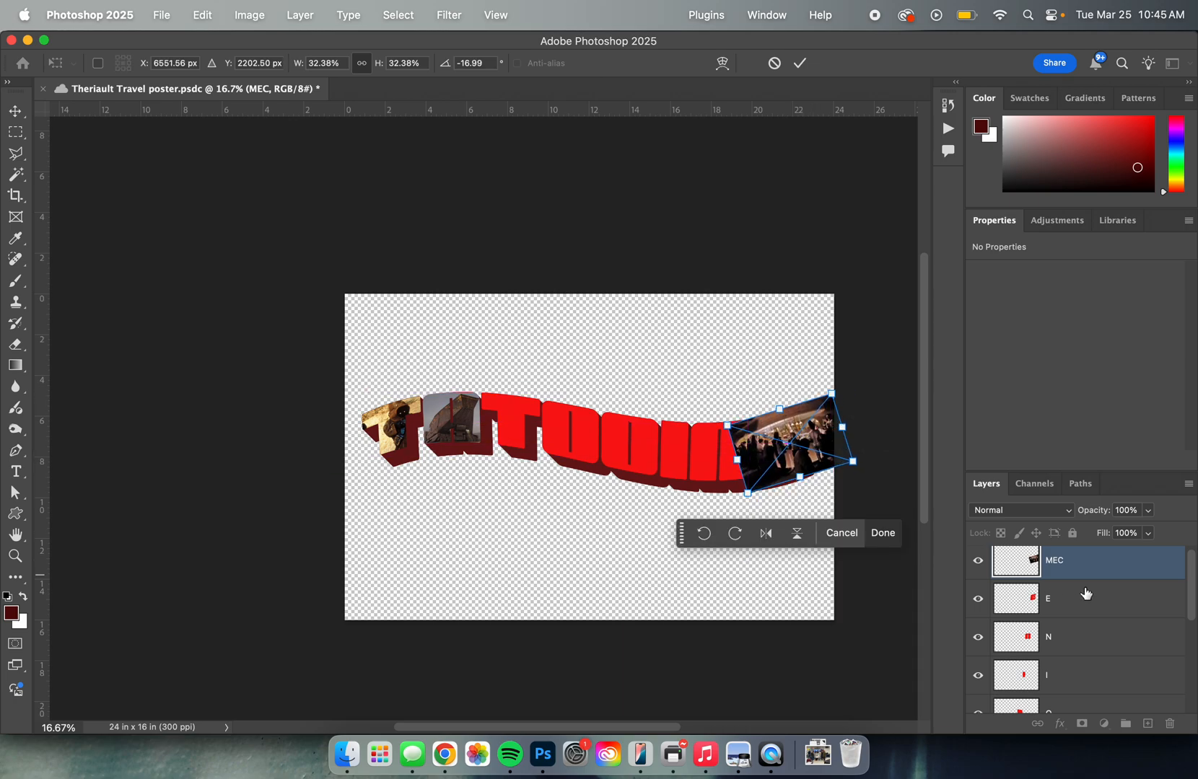
key(Return)
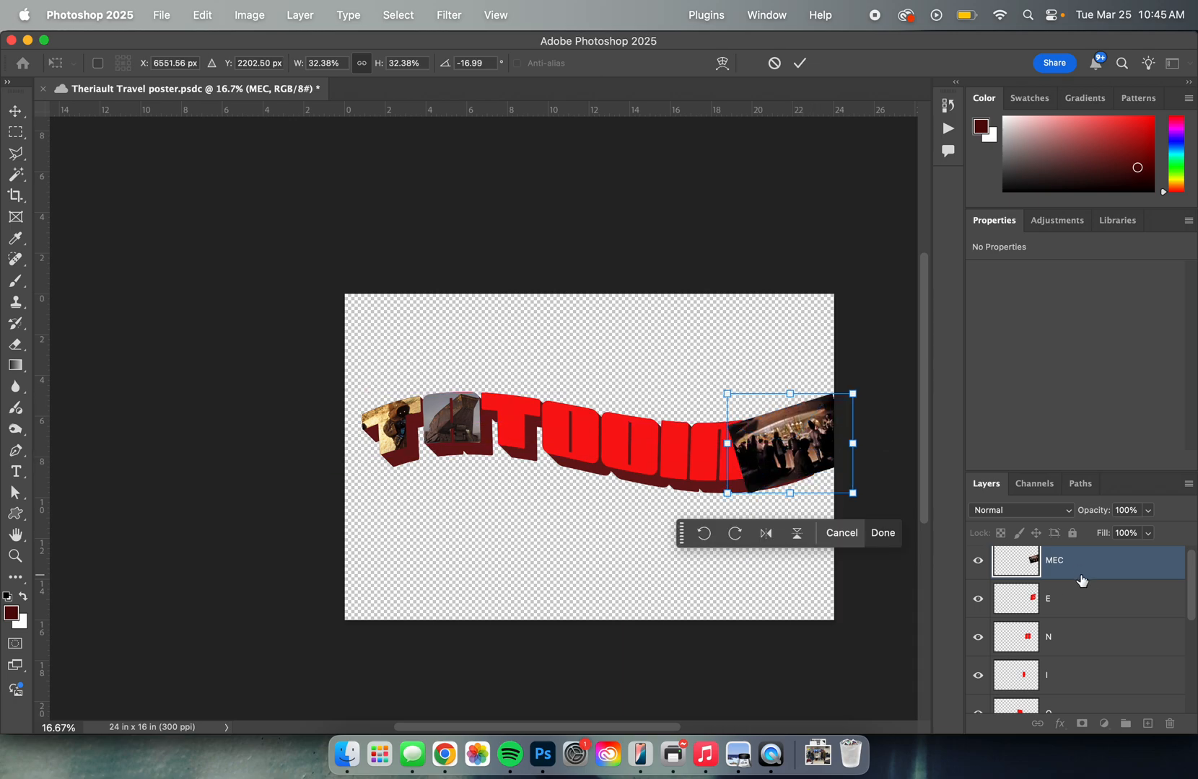
- Clip the MEC image to the E letter layer and group both layers under the name E
key(super+1)
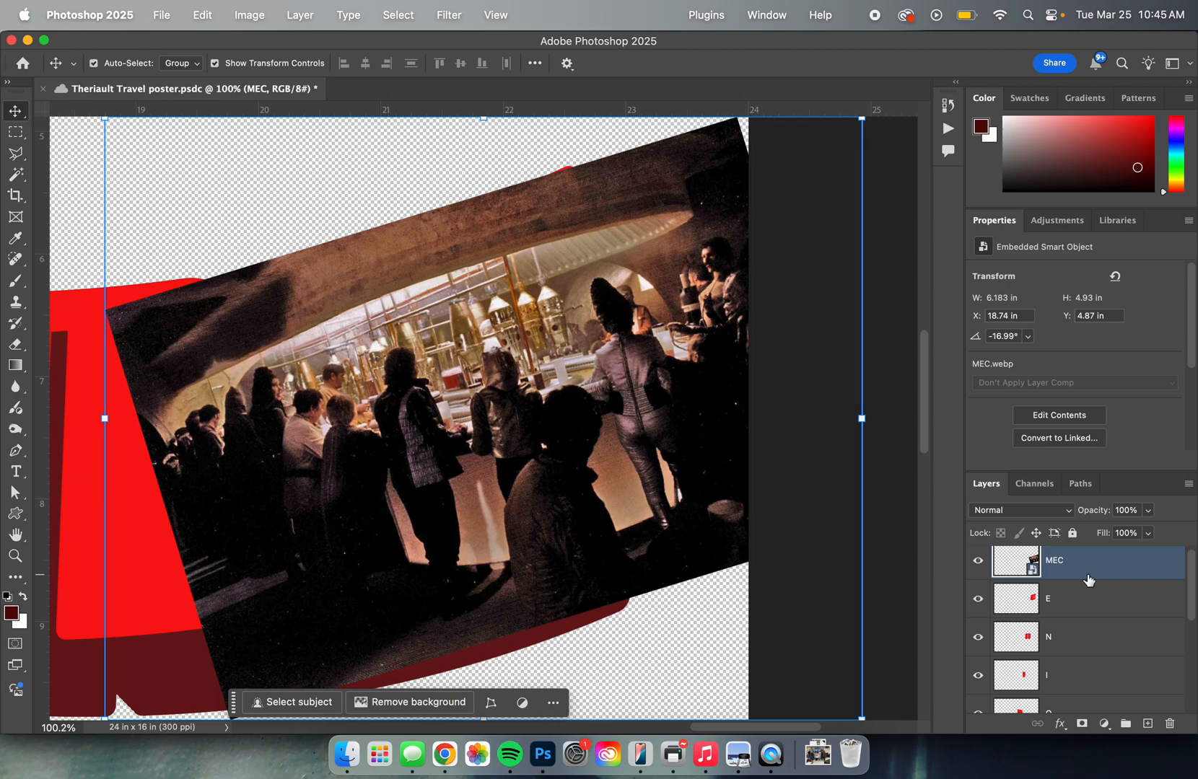
key(super+0)
drag(1076, 569, 1073, 572)
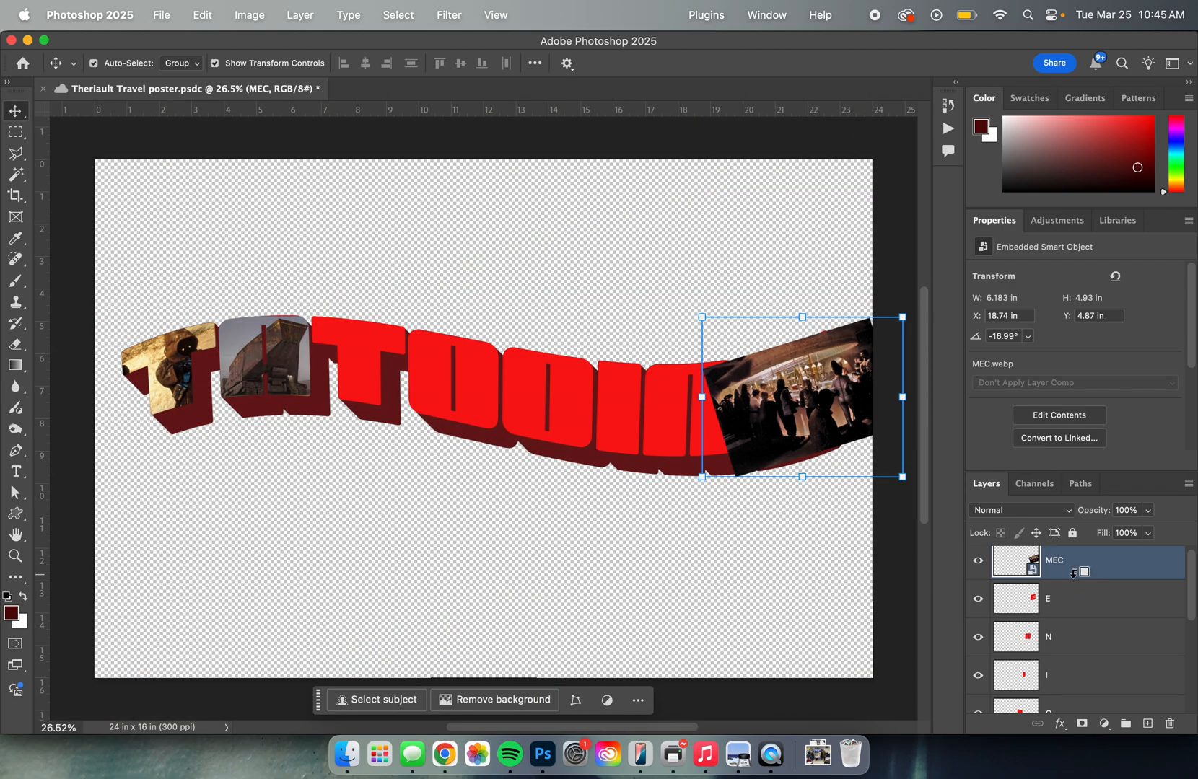
alt+click(1073, 574)
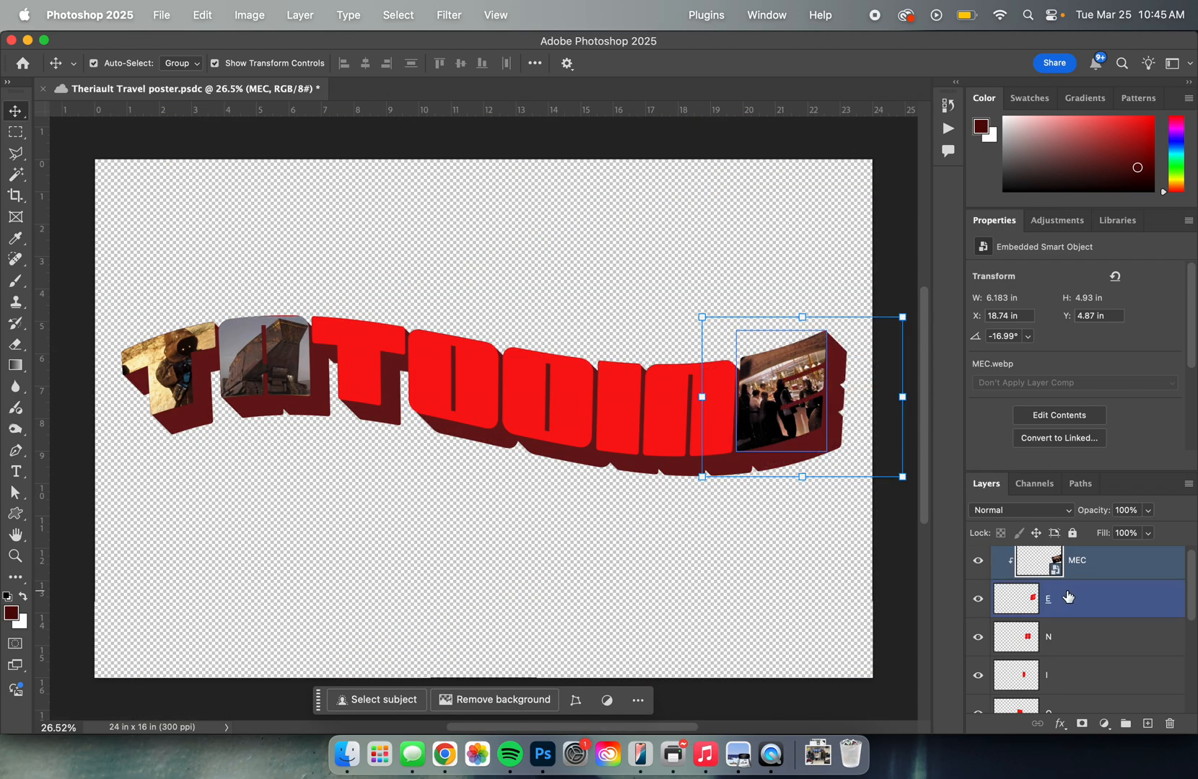
key(super+g)
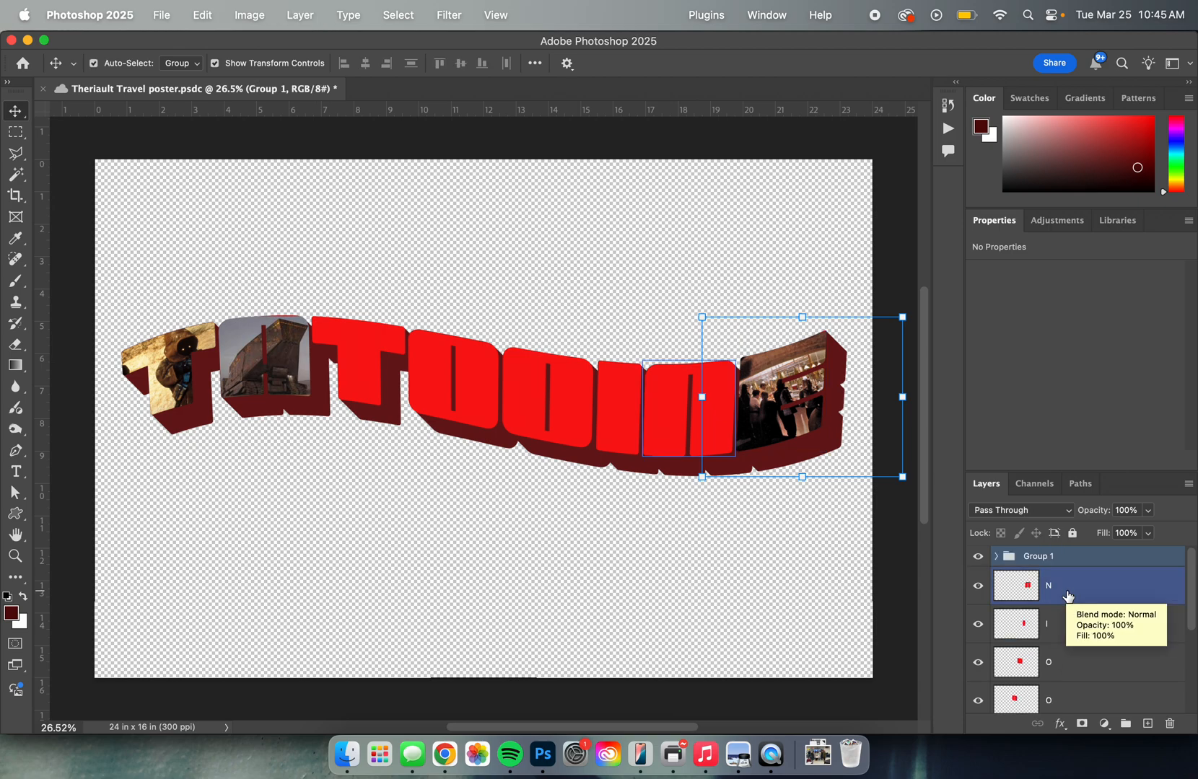
text(E)
key(Return)
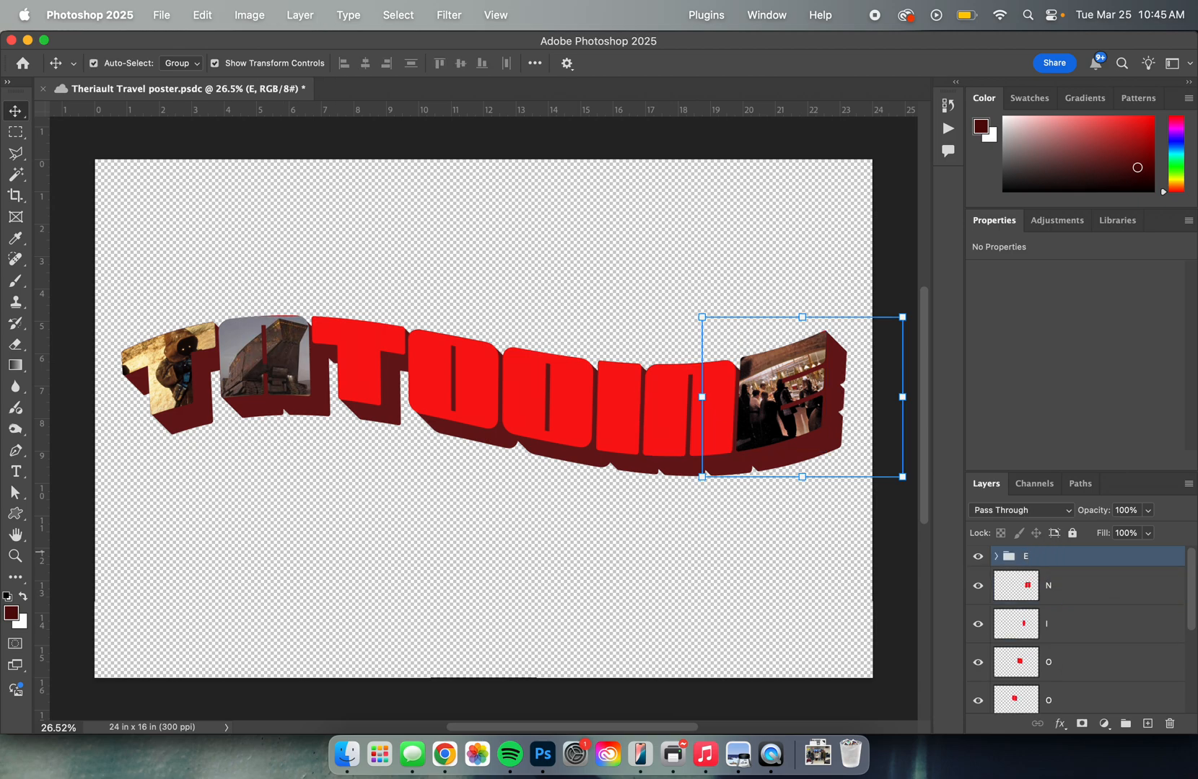
- Place Mos eisley.jpeg from Finder into the Photoshop poster and move its layer directly above the N letter layer
key(super+Tab)
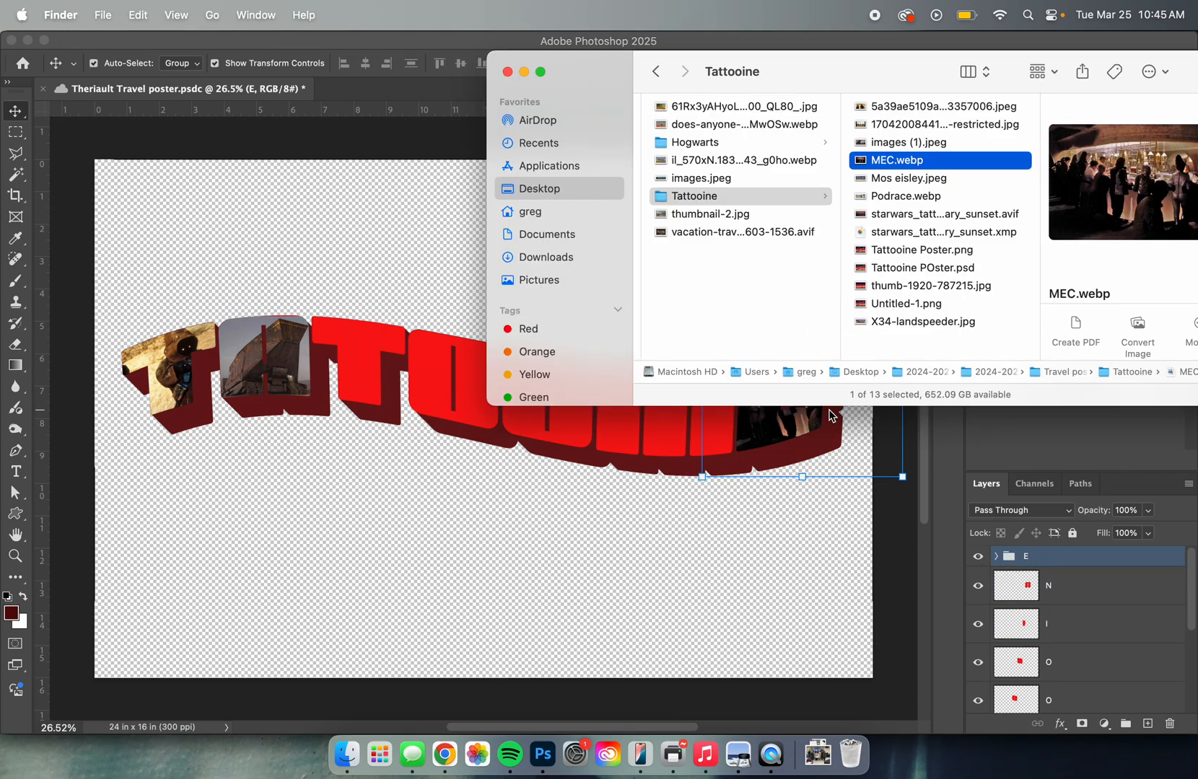
click(920, 181)
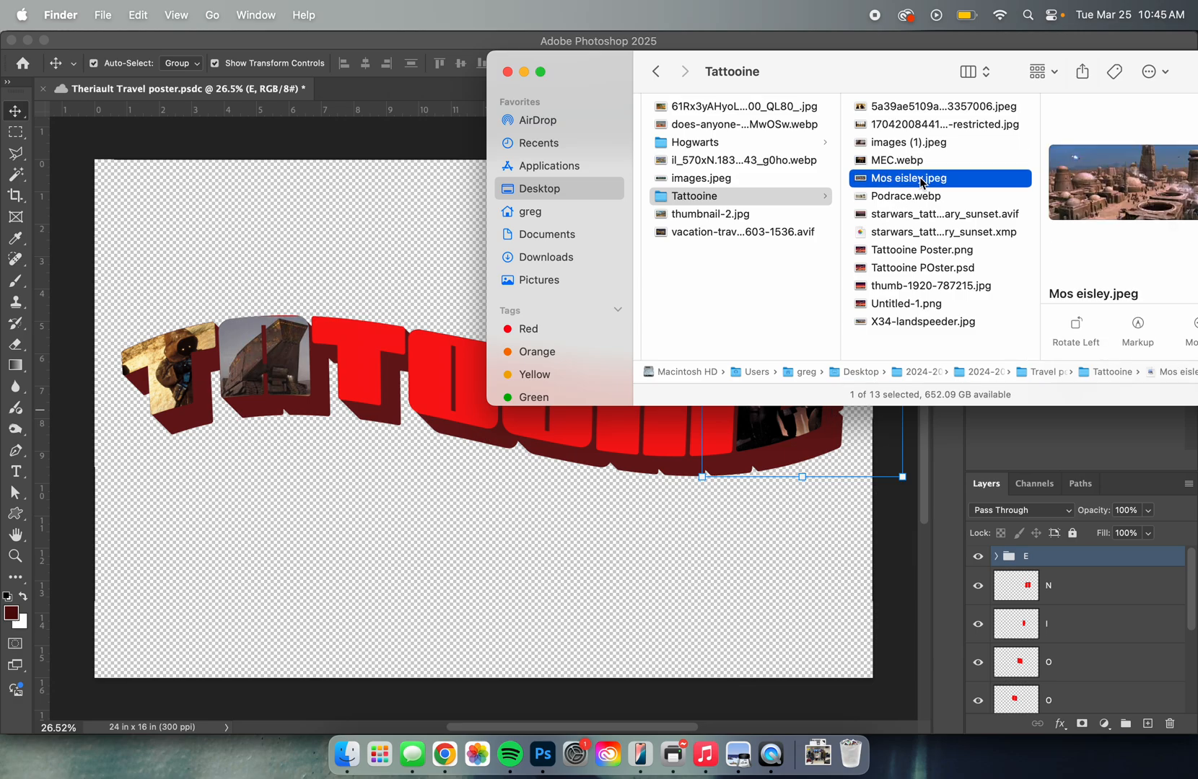
drag(921, 182, 368, 365)
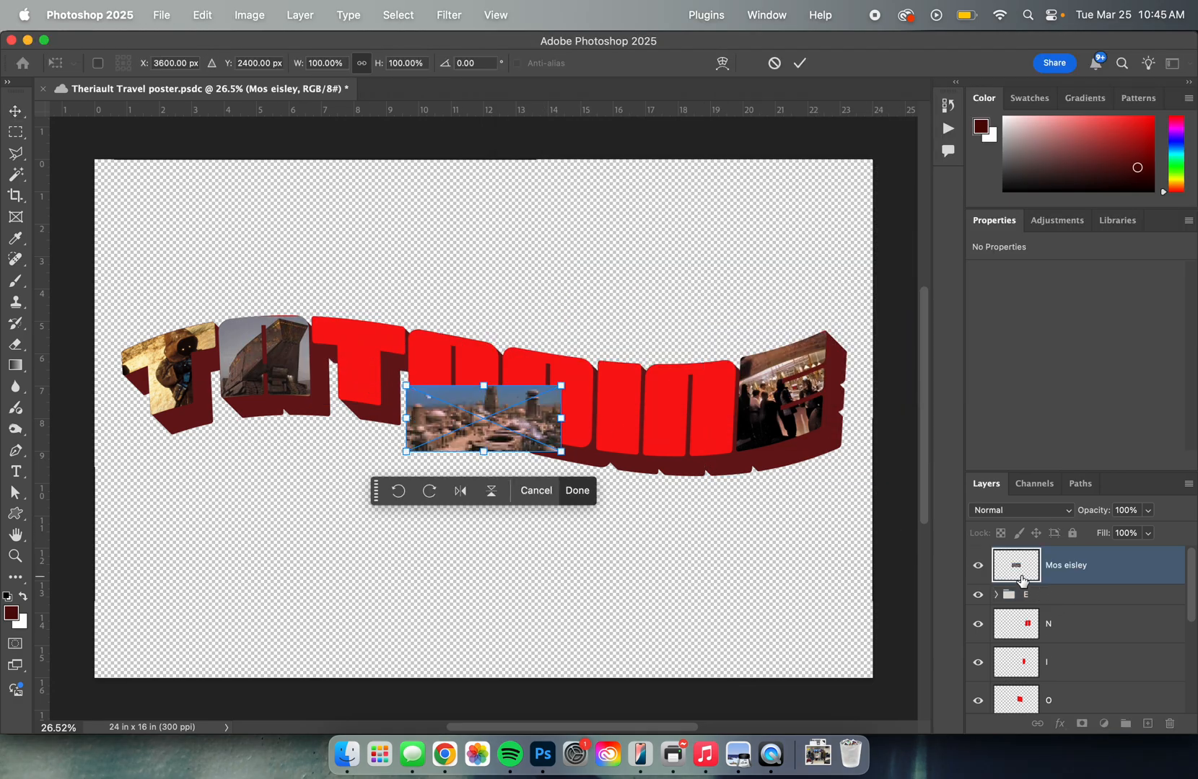
drag(1021, 578, 1023, 610)
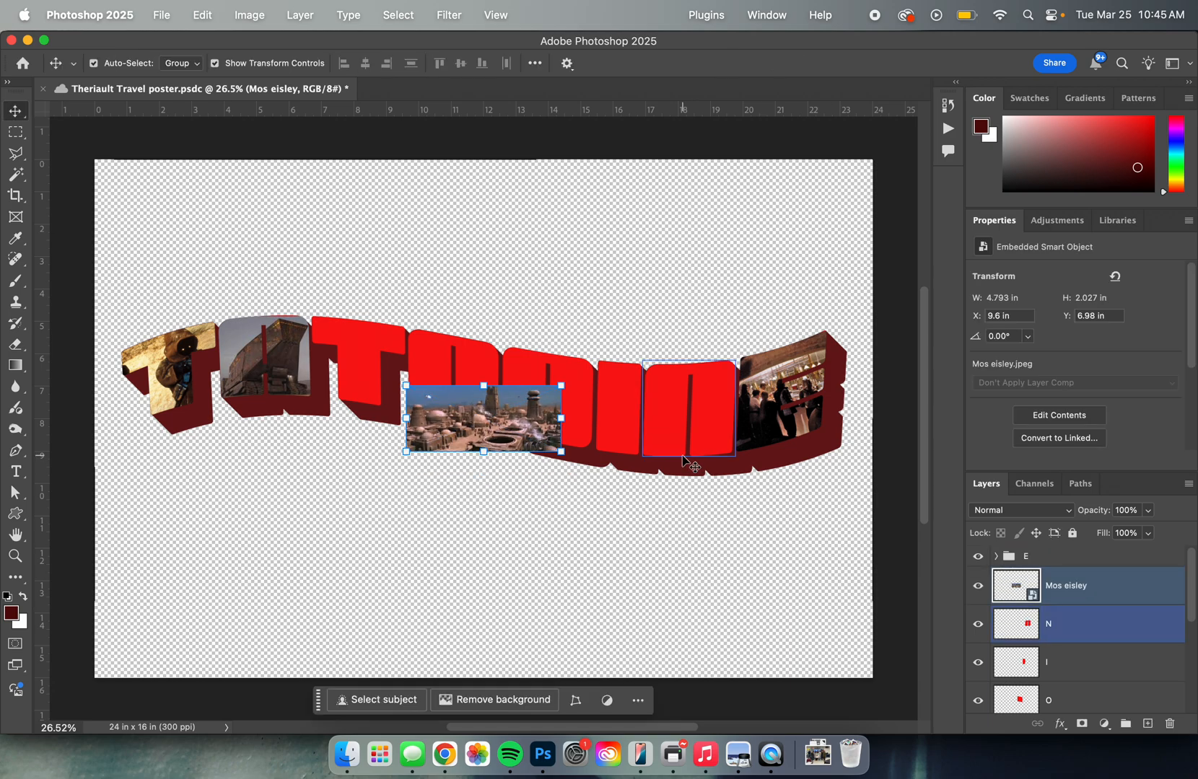
- Scale the Mos eisley image to 167.72% and position it so the domed buildings cover the letter N
drag(500, 428, 819, 493)
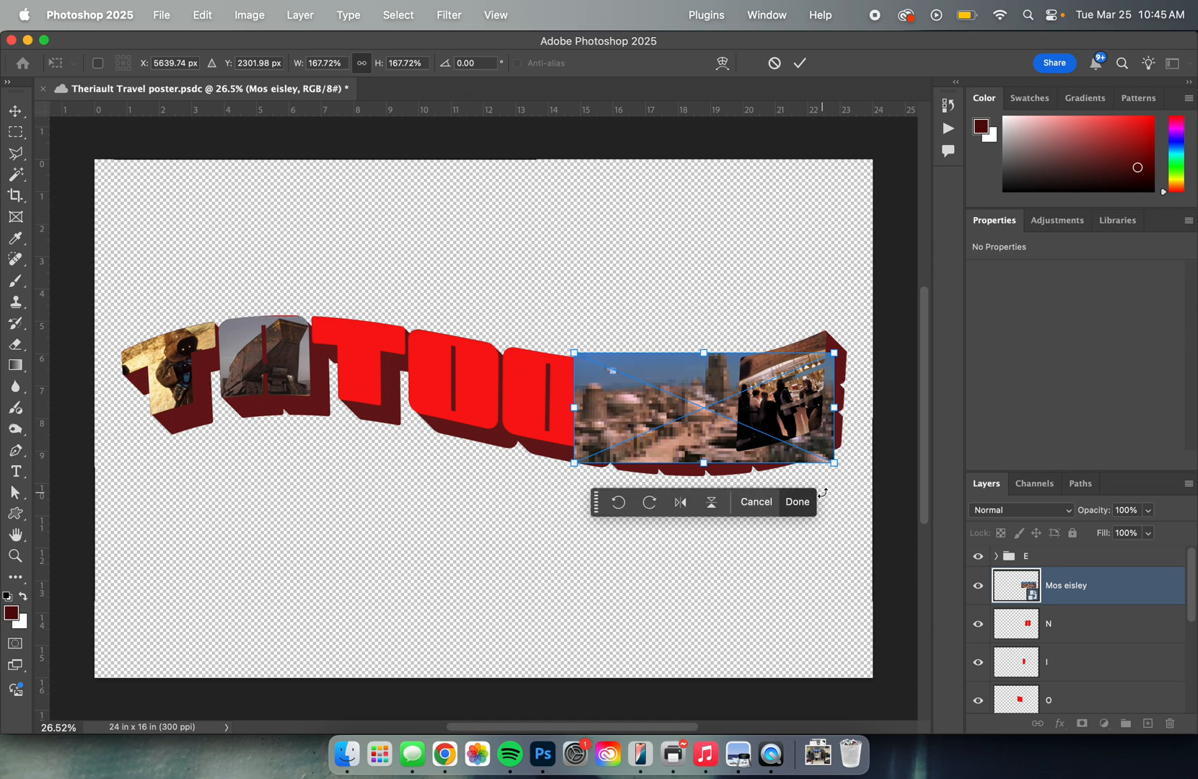
click(823, 495)
mouse_move(706, 433)
mouse_down()
mouse_move(701, 456)
mouse_move(704, 440)
mouse_up()
key(super+t)
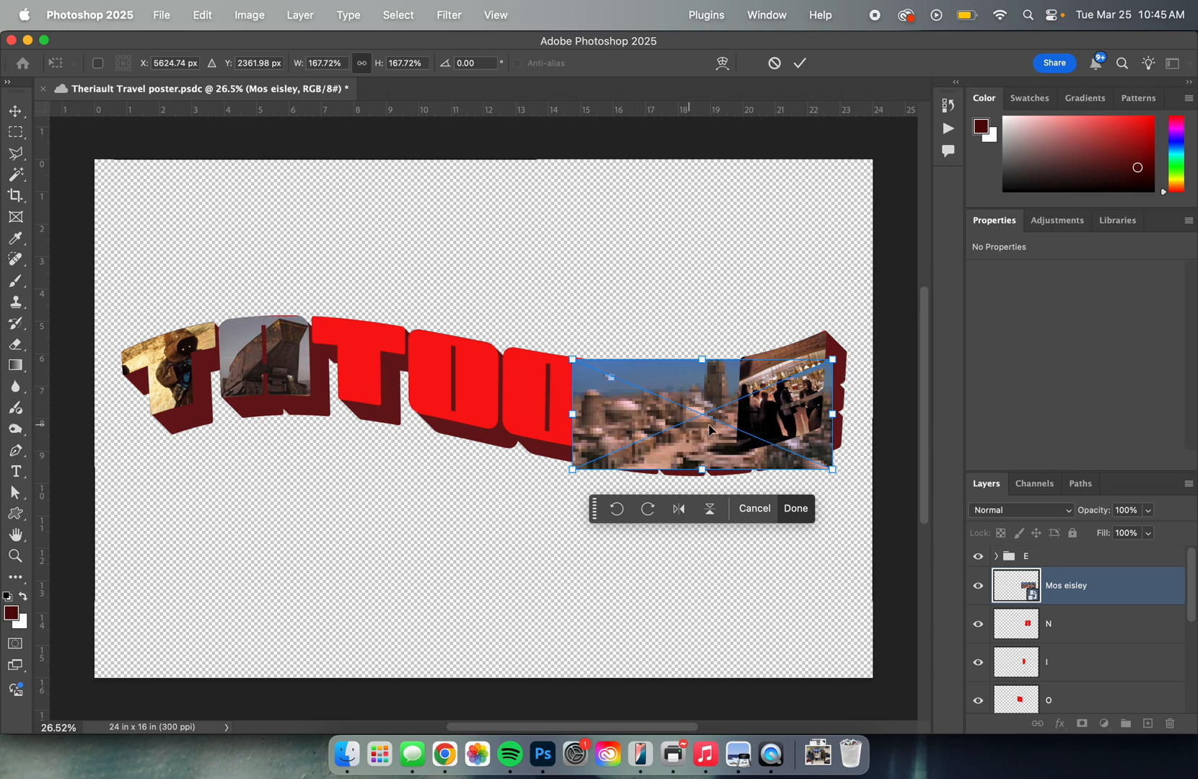
click(796, 509)
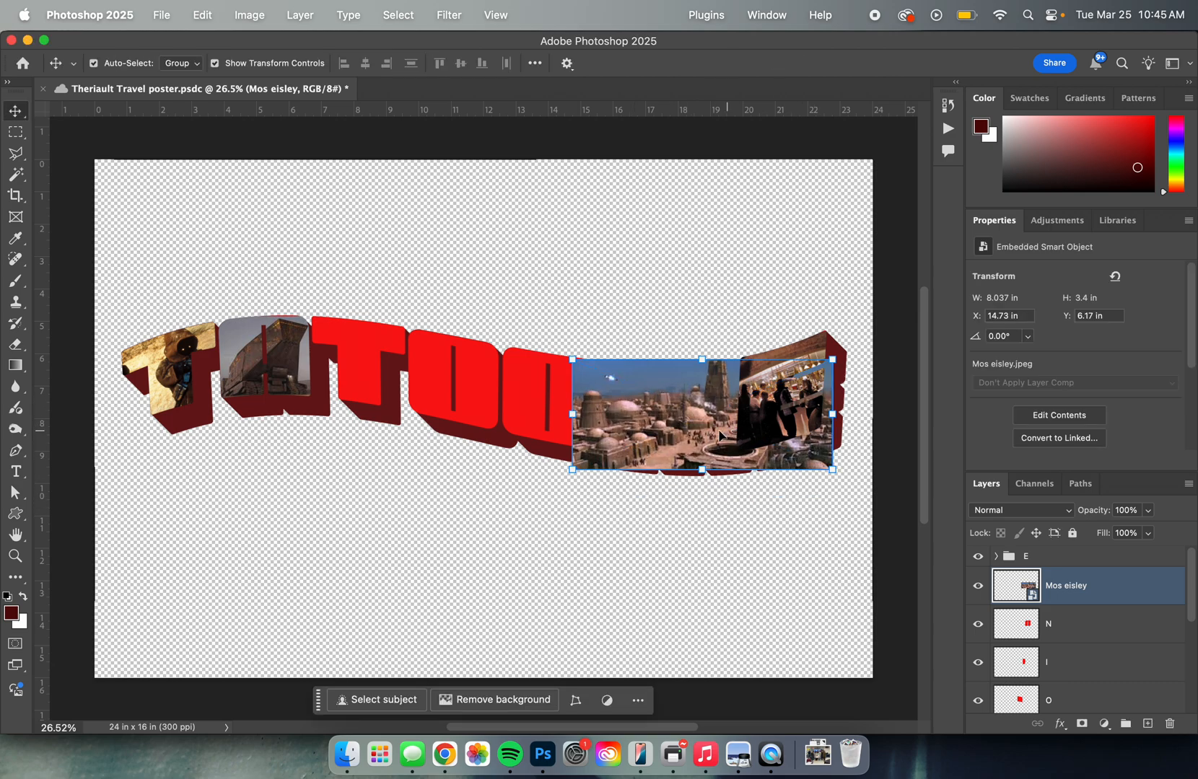
mouse_move(672, 435)
mouse_down()
mouse_move(606, 433)
mouse_move(687, 438)
mouse_up()
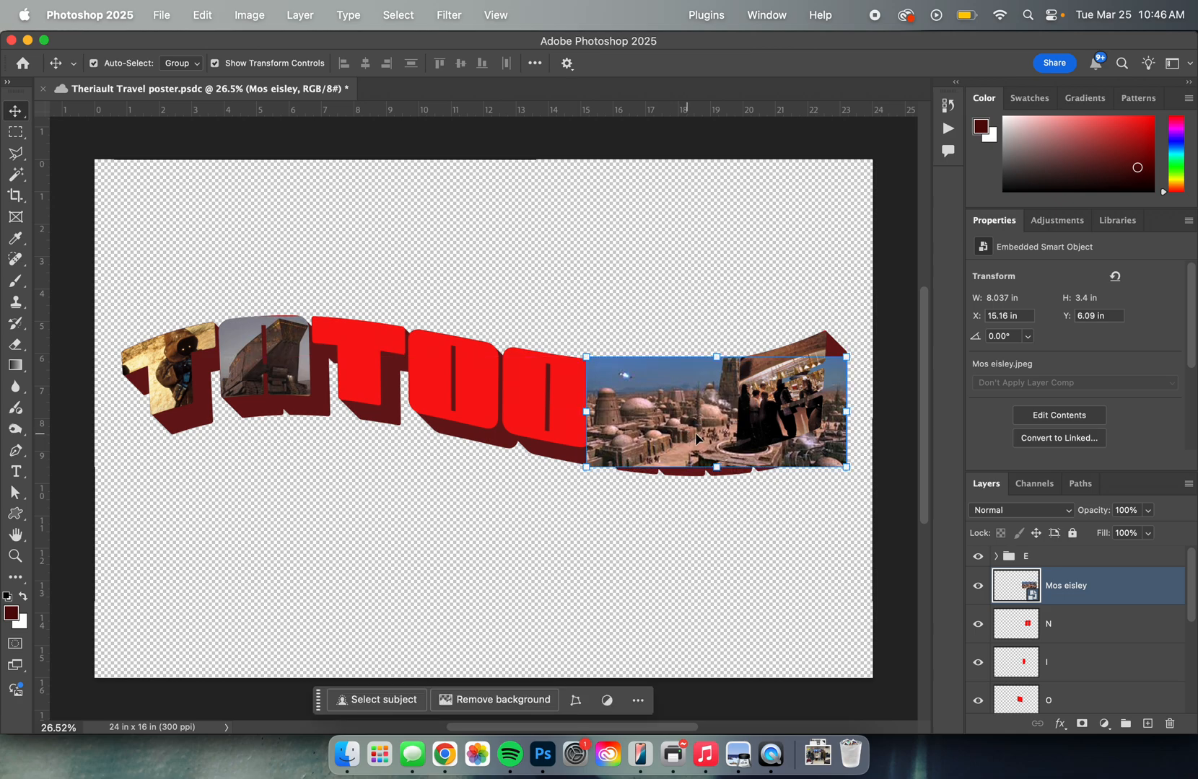
- Clip the Mos eisley image to the N letter layer and group both layers under the name N
alt+click(1073, 599)
shift+click(1093, 625)
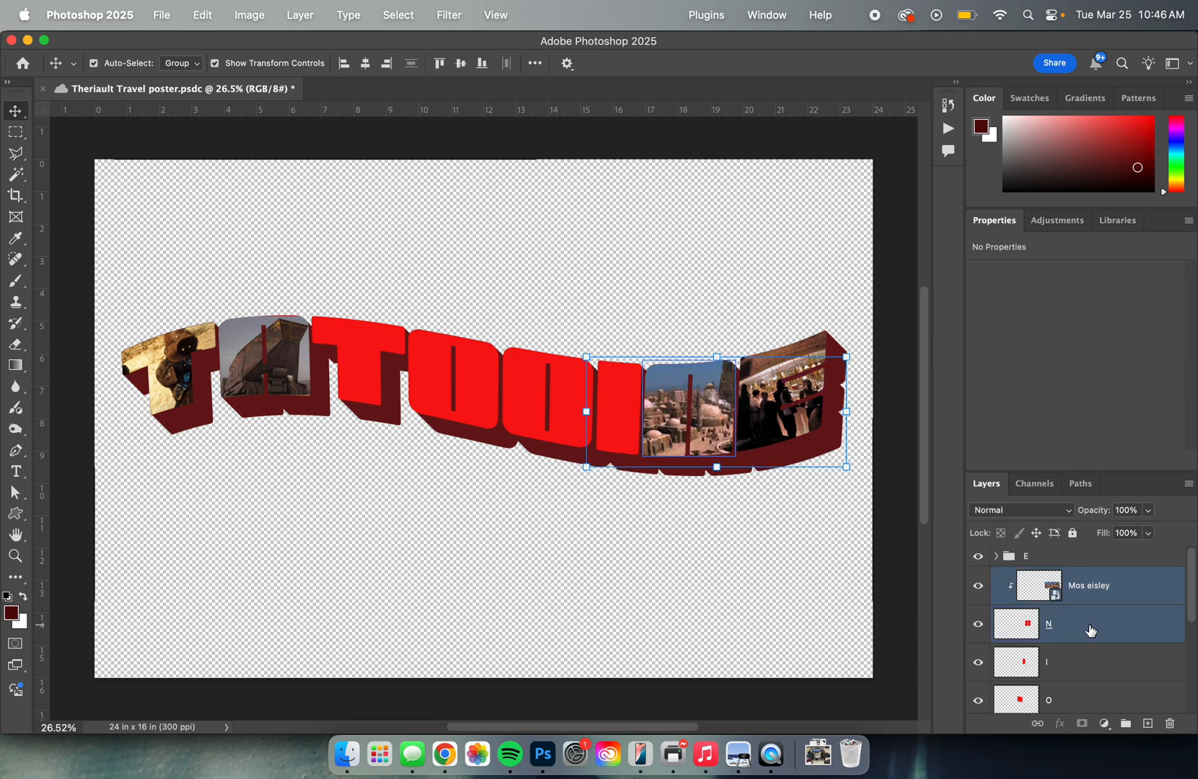
key(super+g)
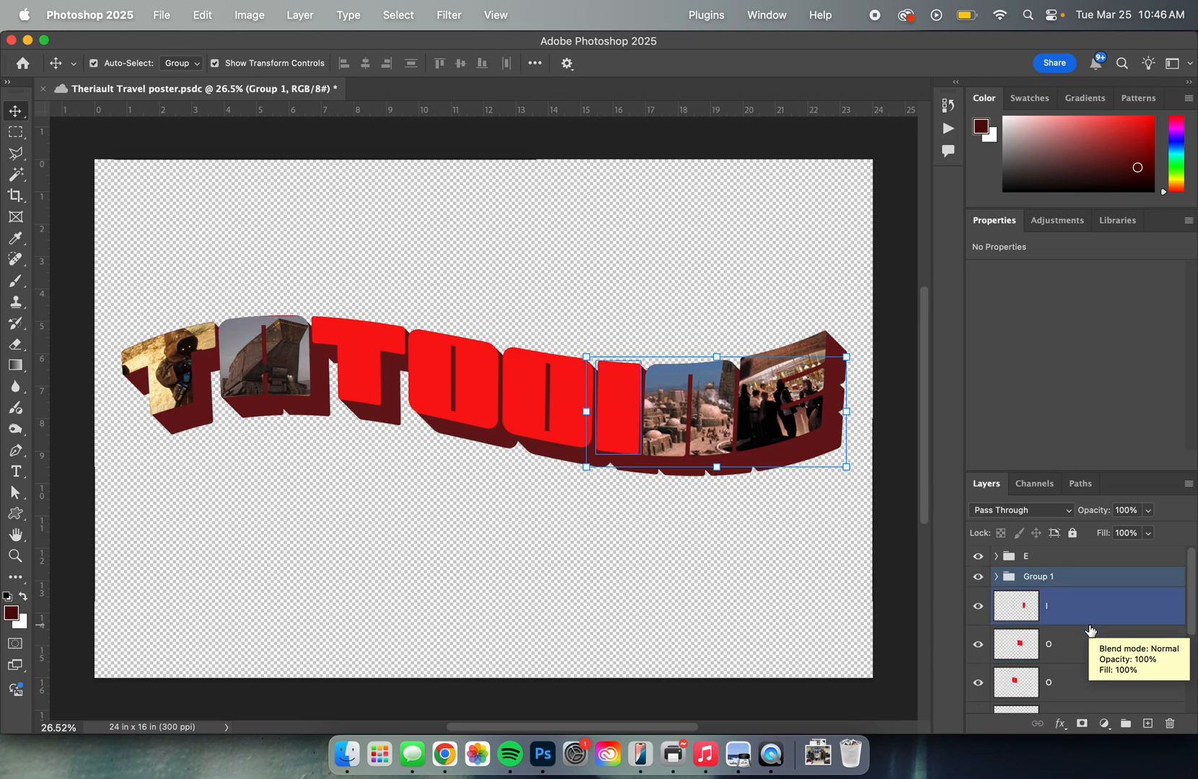
double_click(1046, 576)
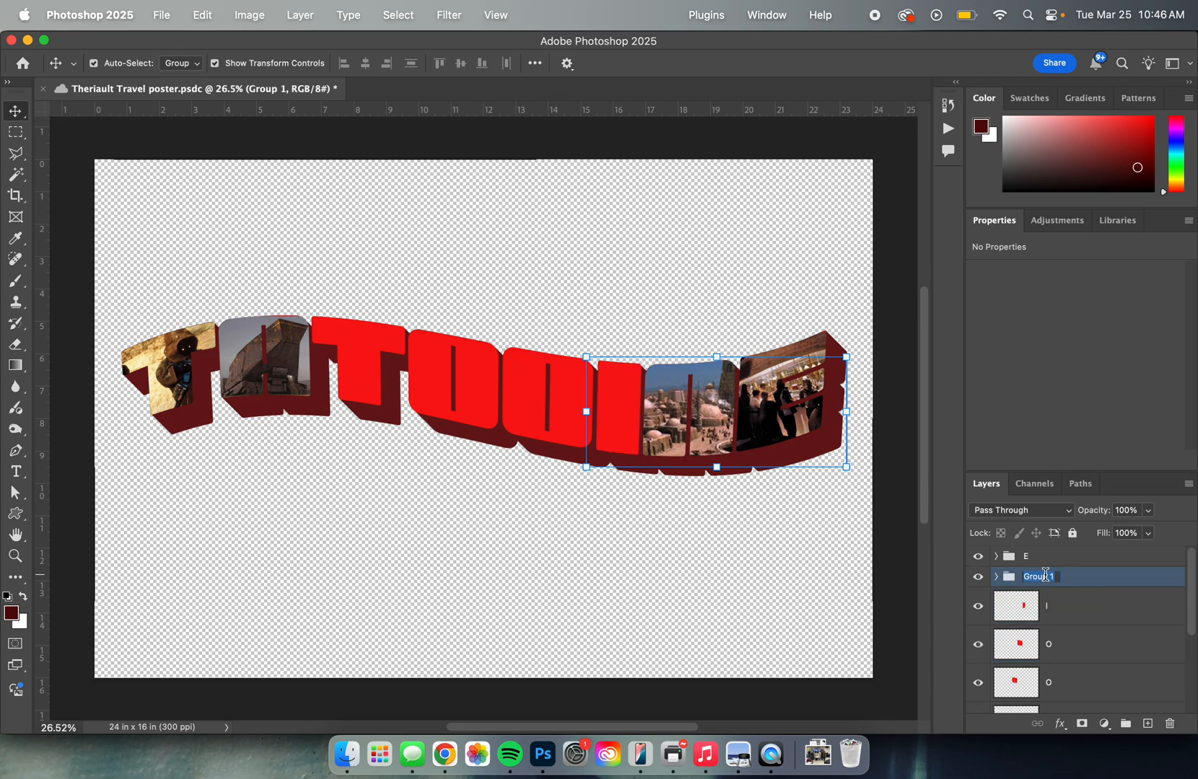
text(N)
key(Return)
- Select the ungrouped T letter layer and place Podrace.webp from Finder's Tattooine folder above it in Photoshop
scroll(1091, 644, down, 5)
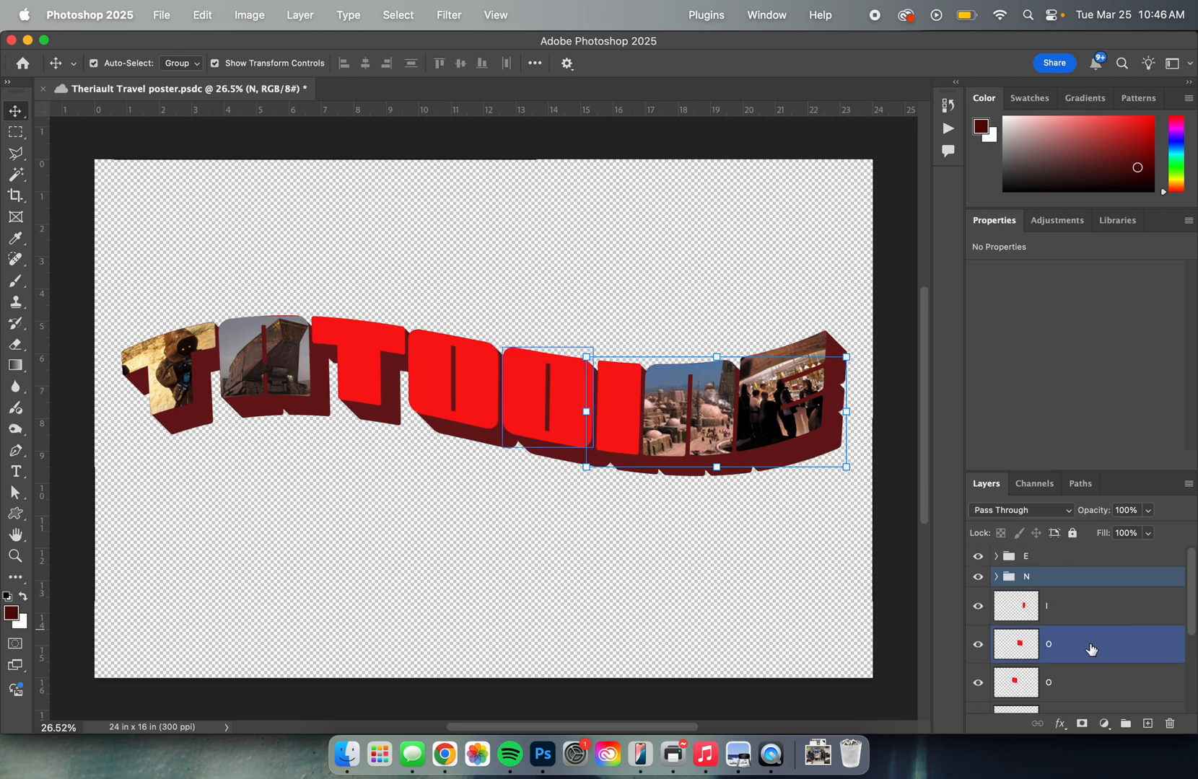
click(1091, 627)
scroll(1097, 643, up, 3)
click(1077, 669)
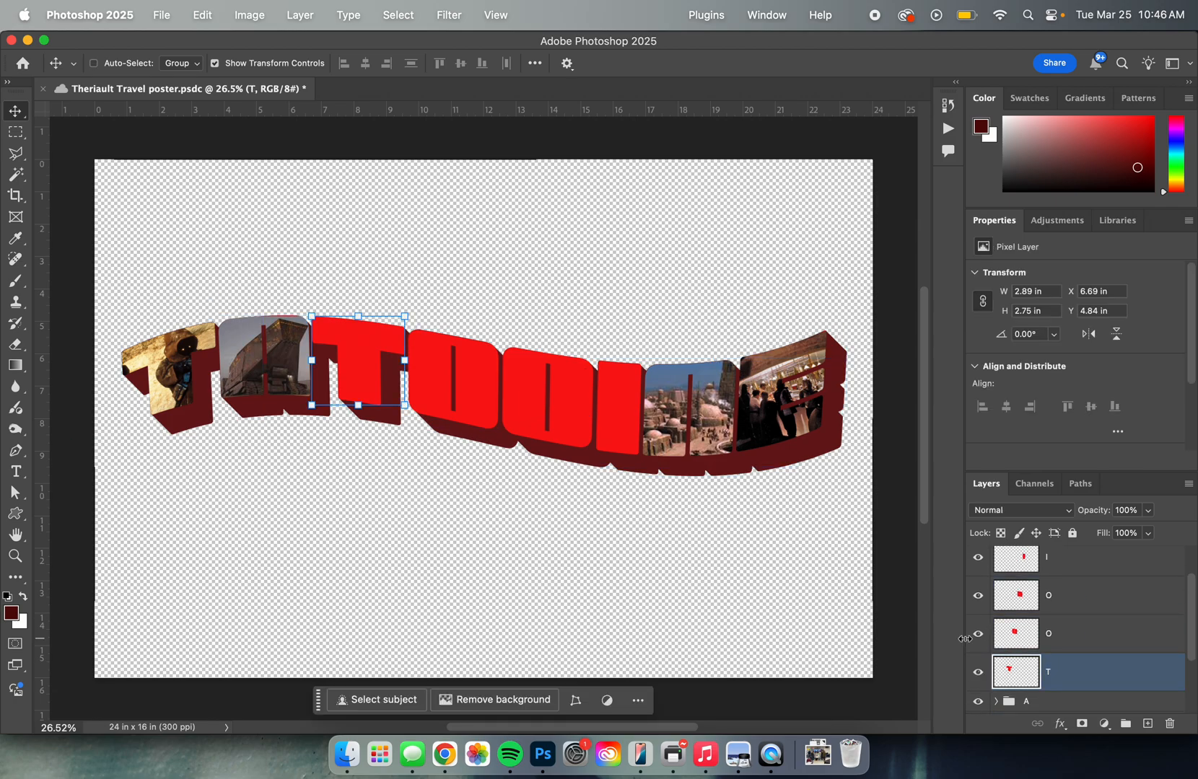
key(super+Tab)
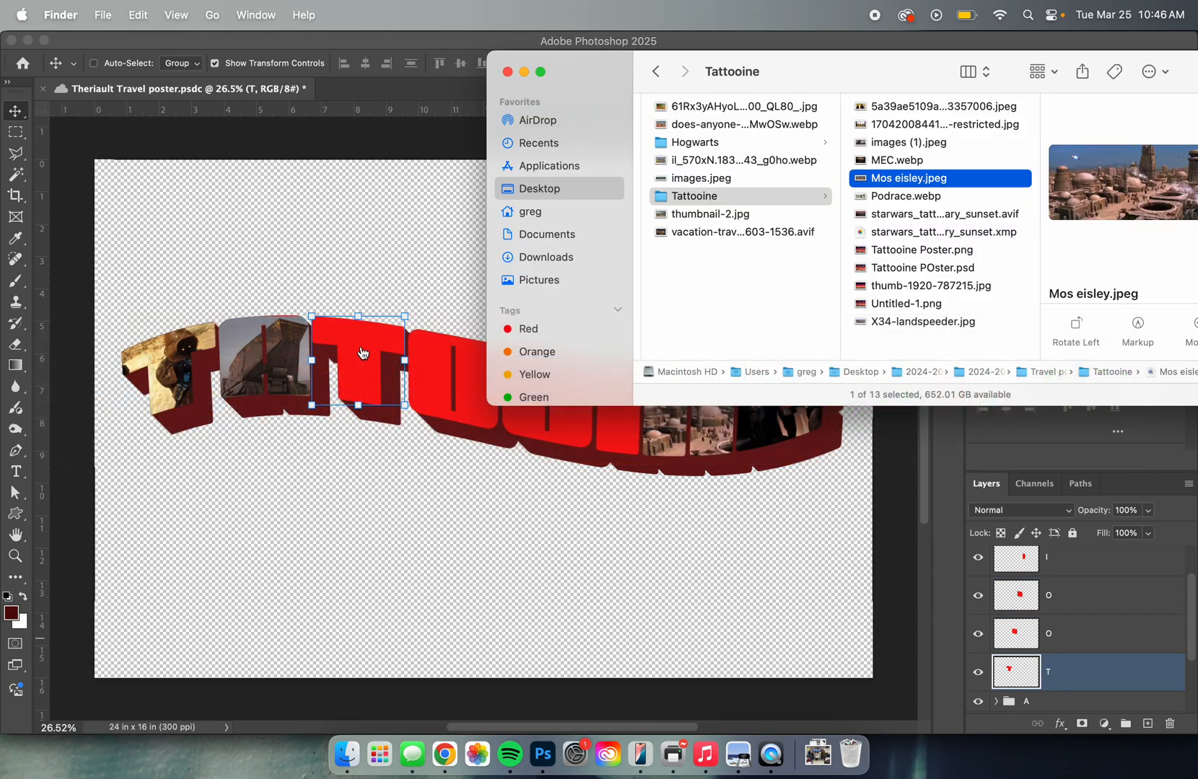
click(929, 202)
drag(928, 202, 378, 366)
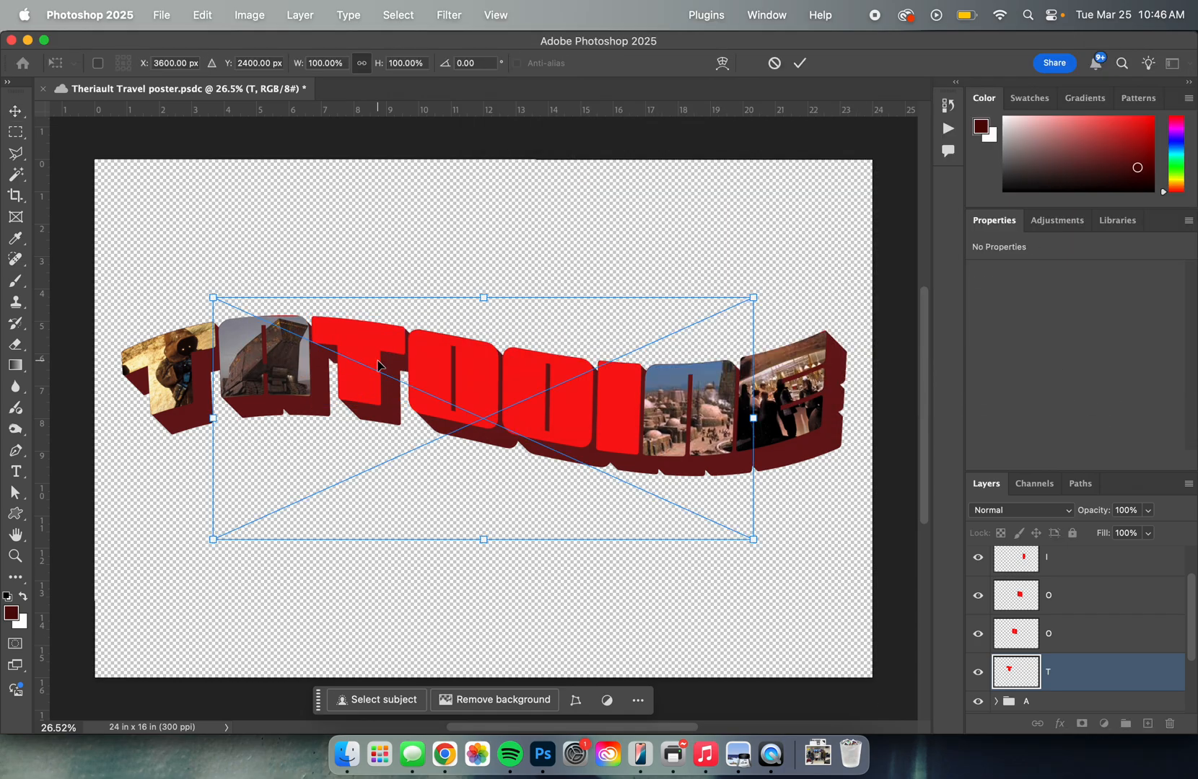
- Scale the Podrace image to 37.58%, rotate it 11.31° and position it over the third letter, T
drag(444, 468, 311, 489)
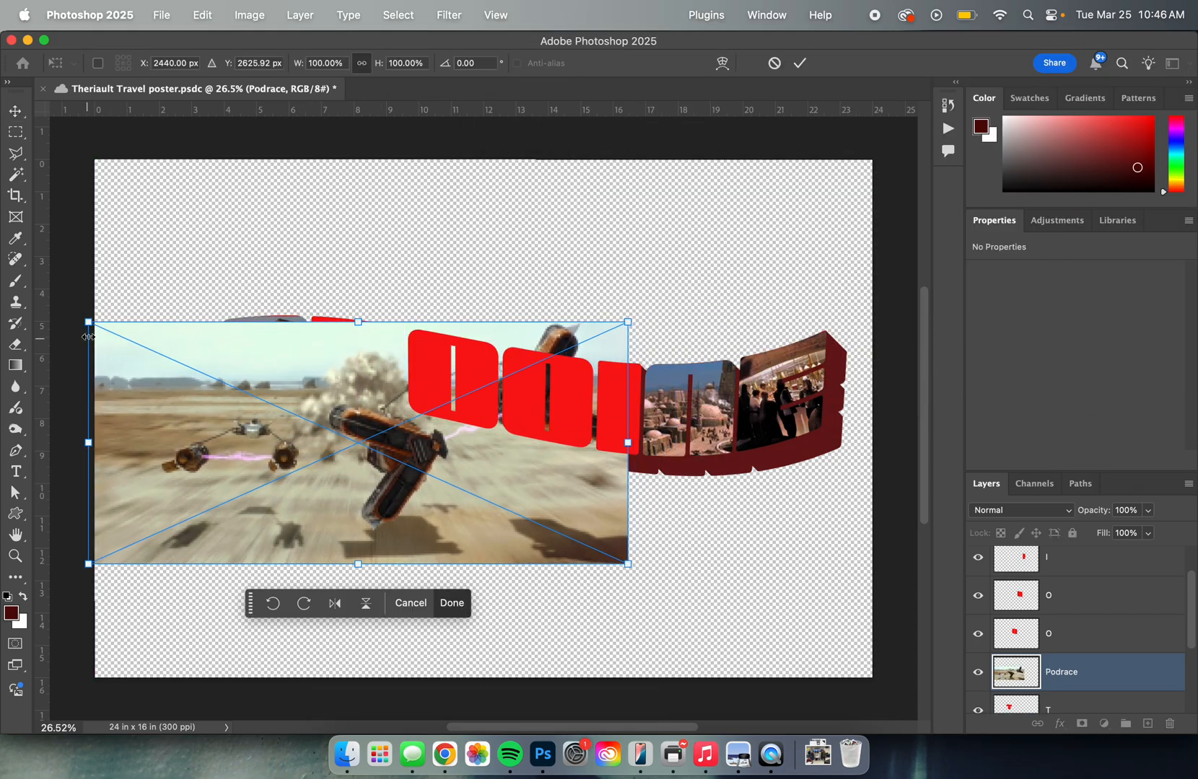
drag(86, 336, 260, 341)
mouse_move(323, 251)
mouse_down()
mouse_move(356, 255)
mouse_move(343, 254)
mouse_up()
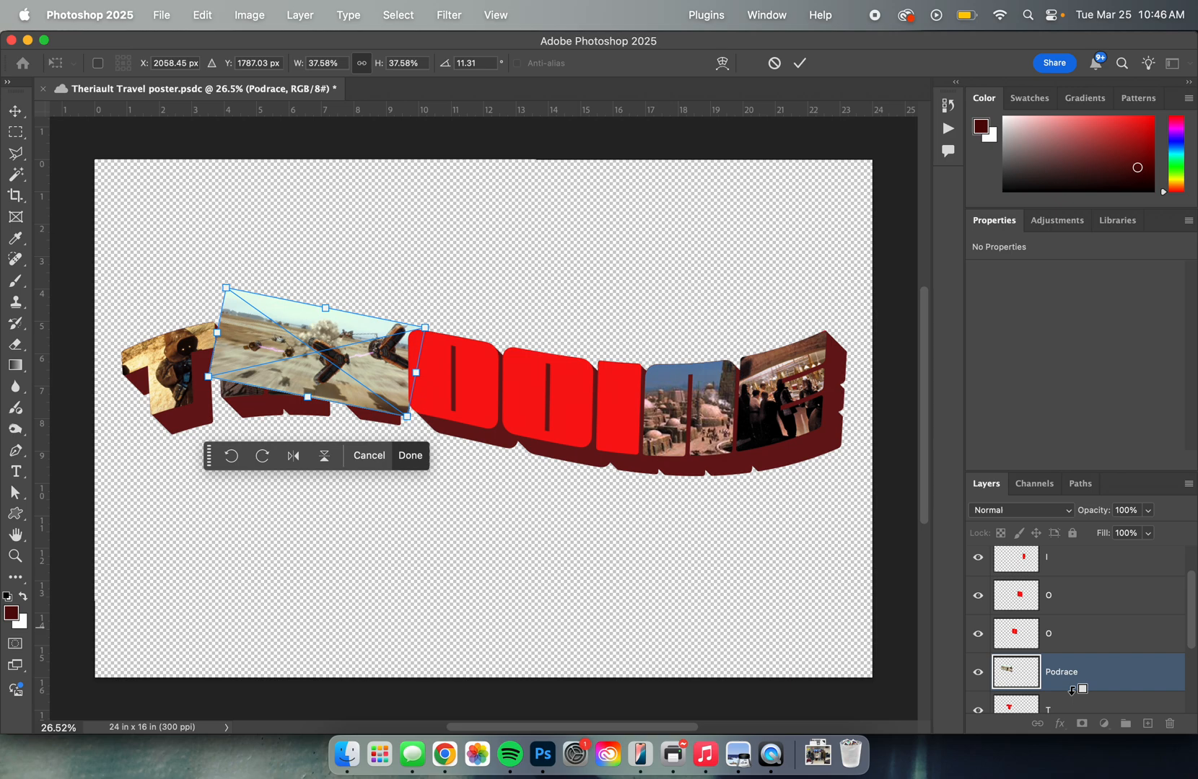
- Clip the Podrace image to the third letter's T layer and group both layers under the name T
alt+click(1072, 691)
scroll(1072, 649, down, 3)
shift+click(1083, 619)
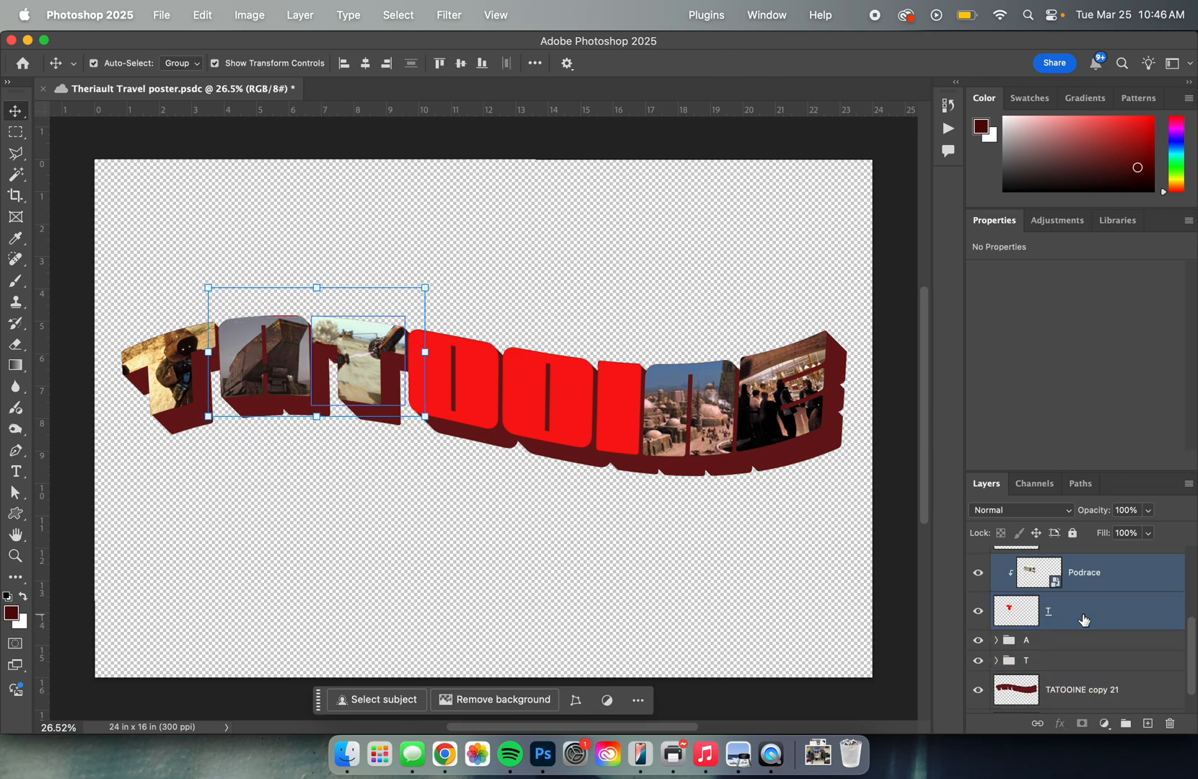
key(super+g)
scroll(1032, 578, down, 1)
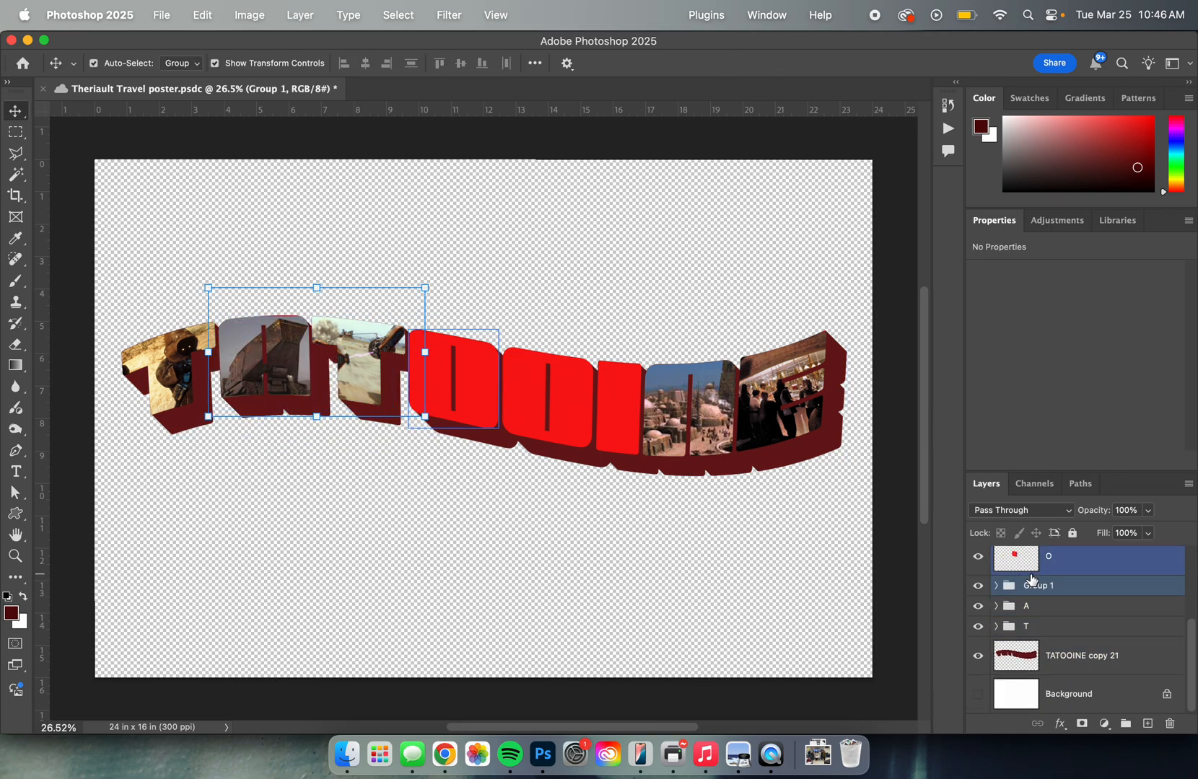
click(1037, 581)
double_click(1039, 585)
text(T)
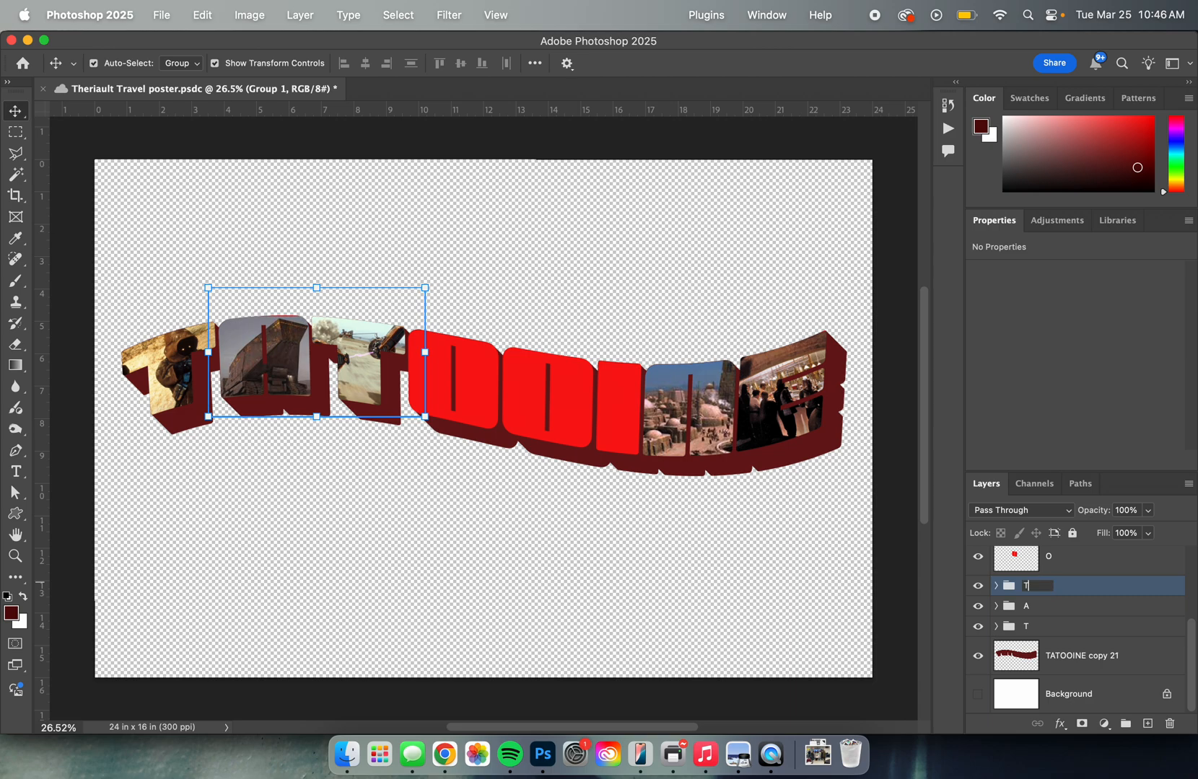
key(Return)
- Select the lower O letter layer and place X34-landspeeder.jpg from Finder's Tattooine folder above it in Photoshop
scroll(1094, 624, up, 3)
click(1021, 624)
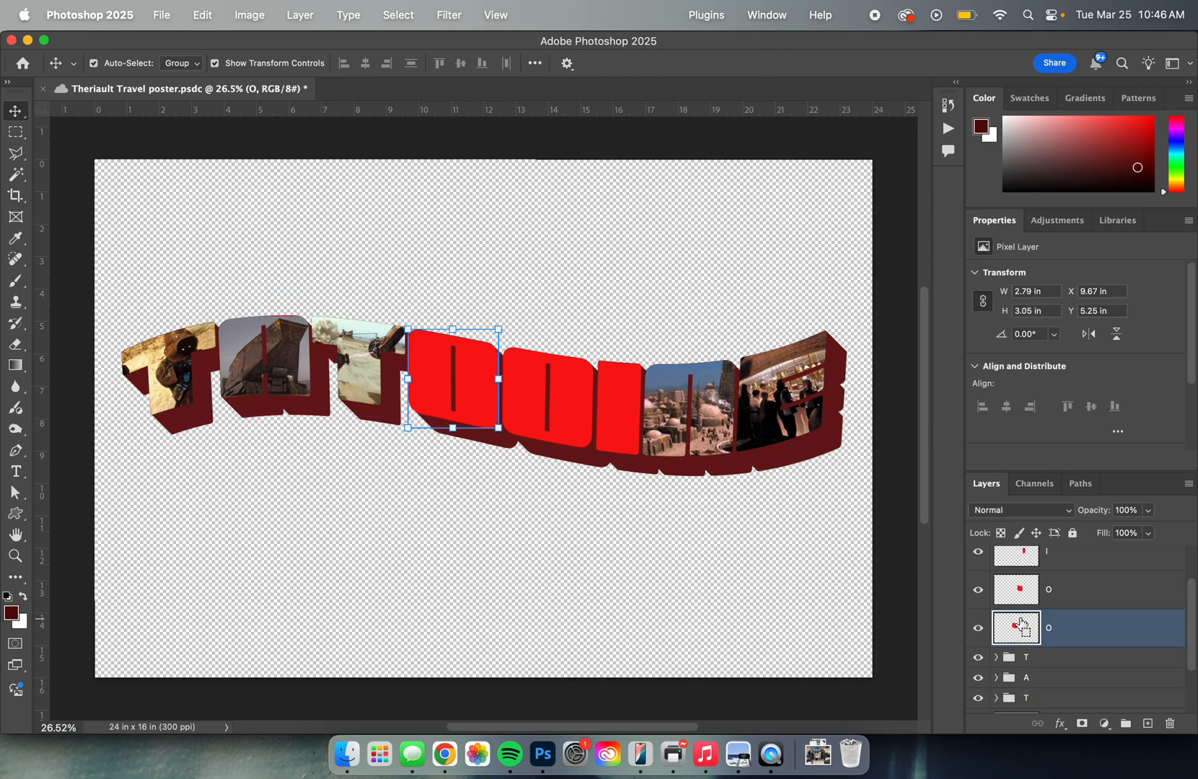
click(347, 754)
click(970, 214)
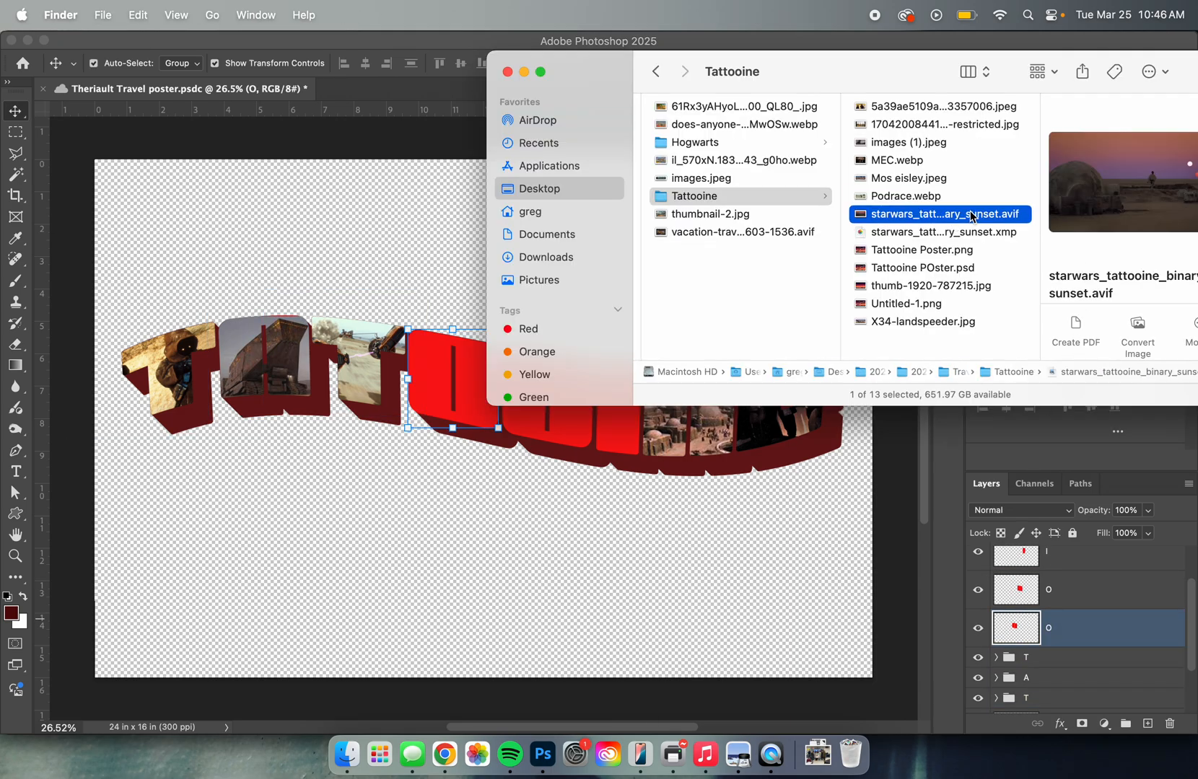
click(971, 216)
click(1020, 249)
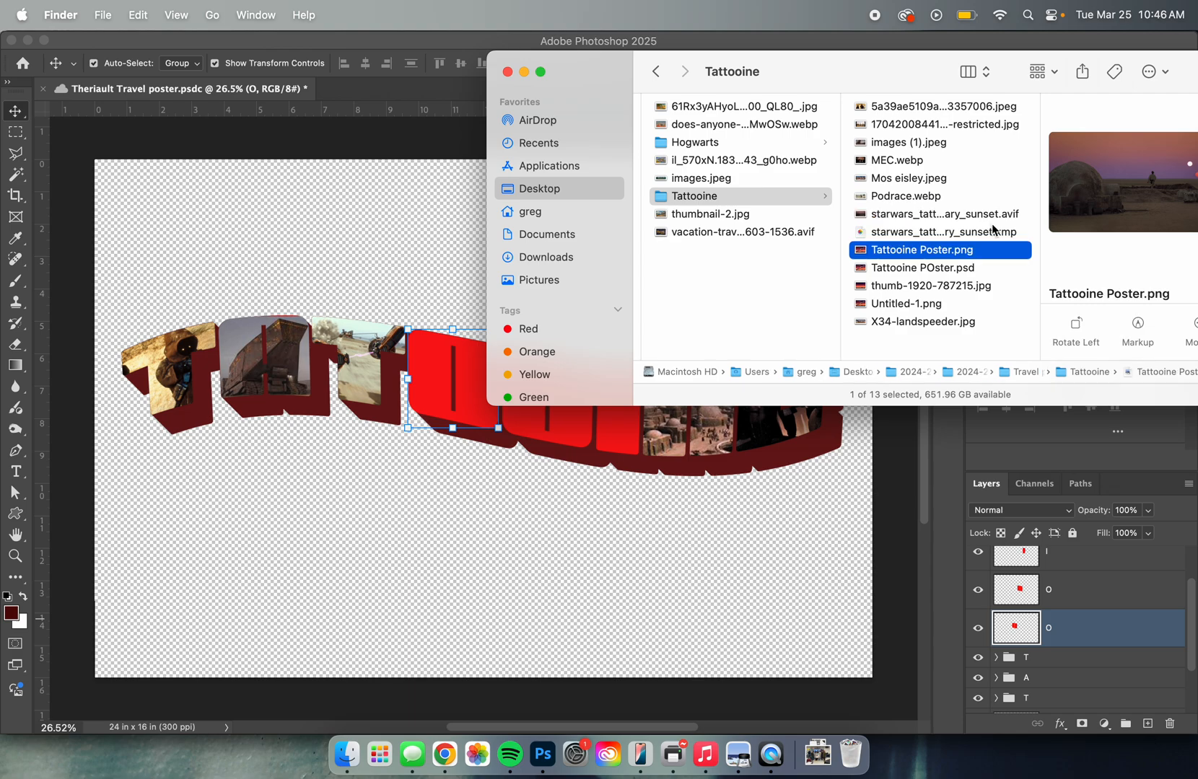
click(1009, 233)
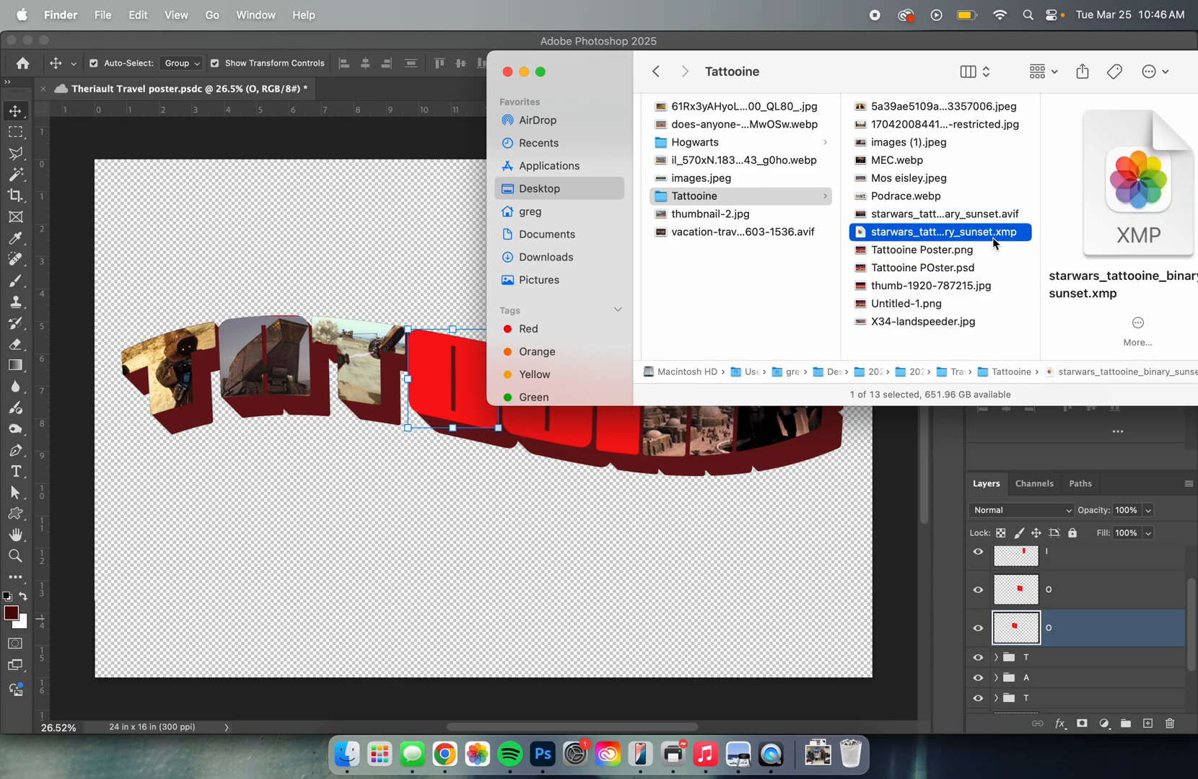
click(954, 251)
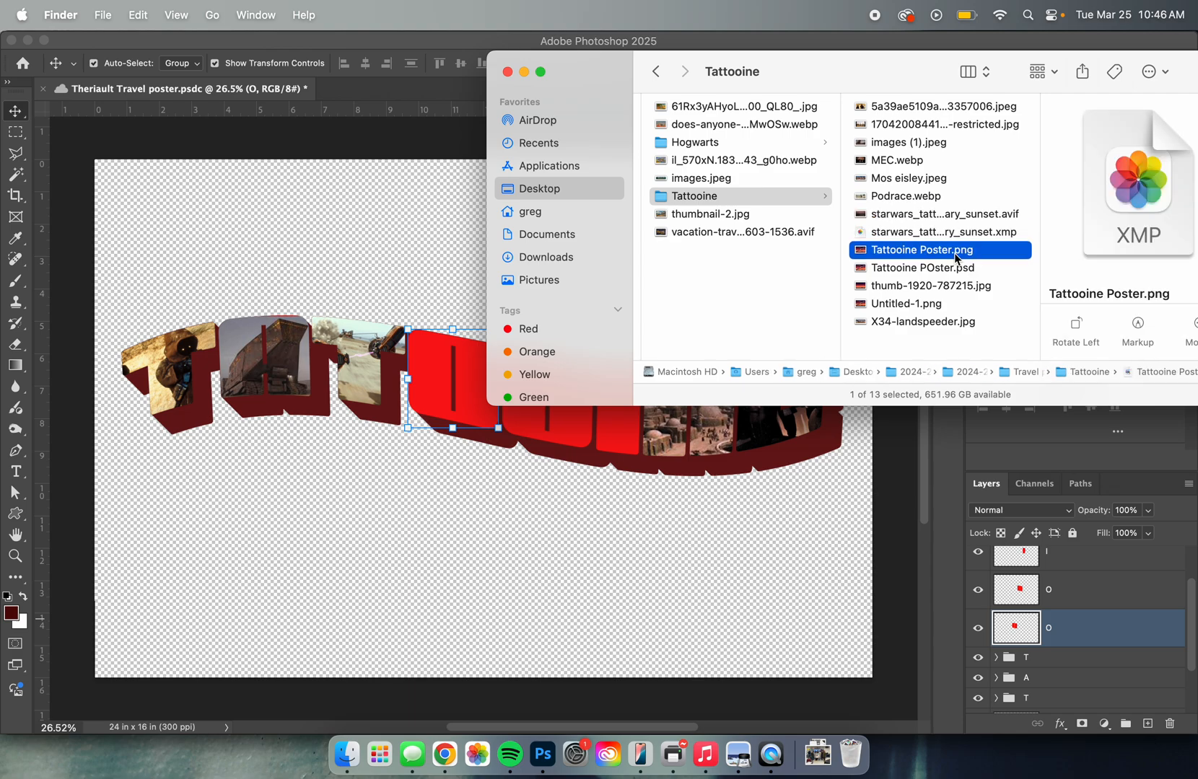
click(955, 321)
drag(955, 321, 663, 498)
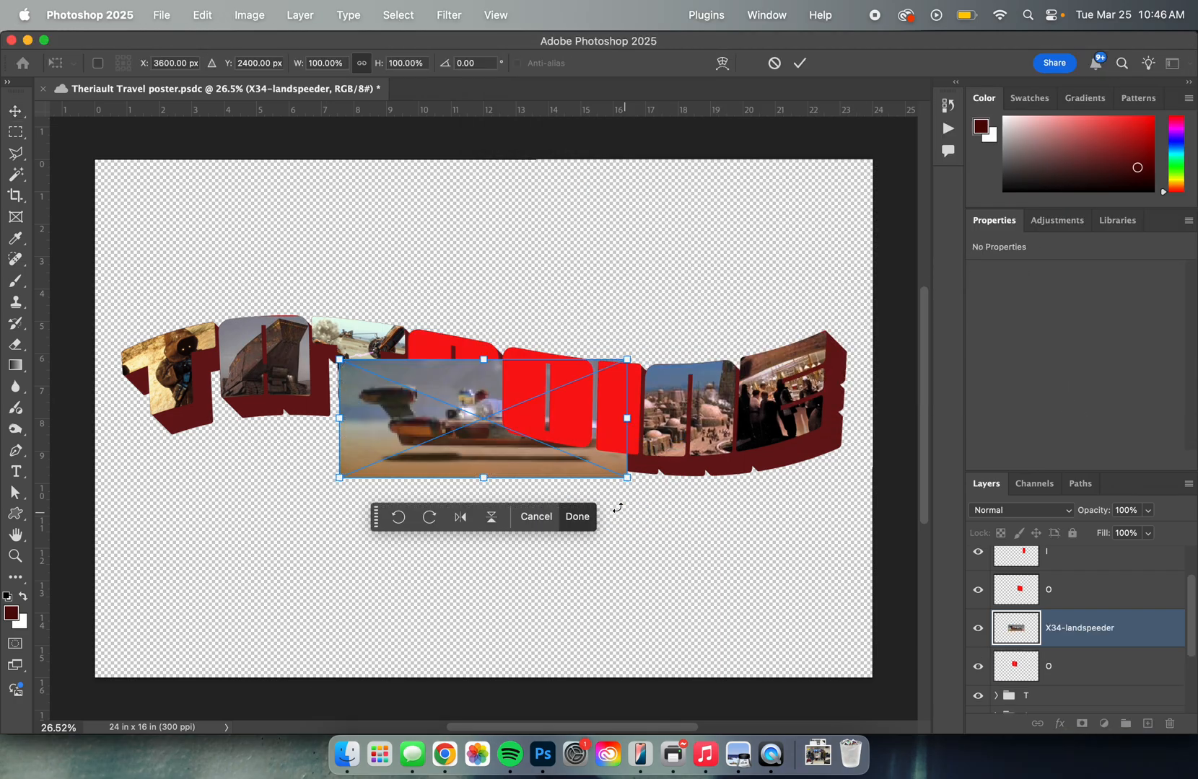
- Scale the X34-landspeeder image to 76.01%, rotate it 10.88° and position it across both O letters
drag(542, 479, 534, 581)
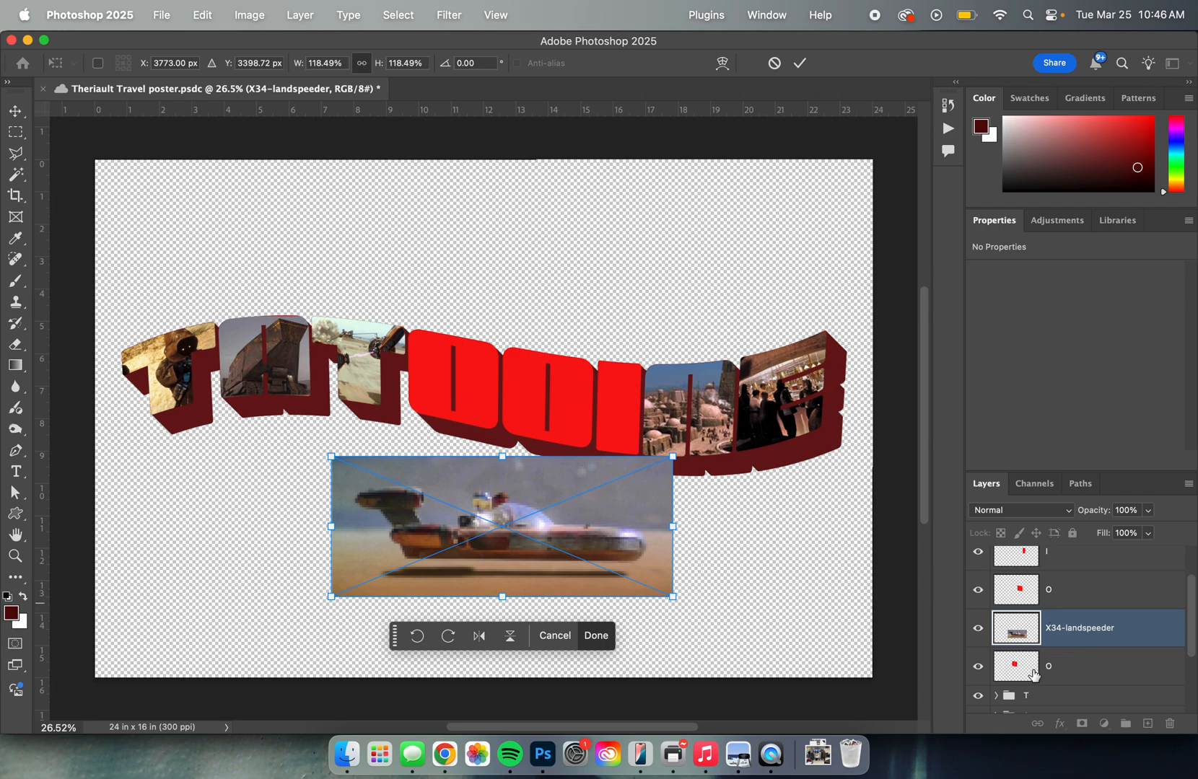
drag(543, 543, 510, 392)
drag(299, 308, 420, 337)
drag(445, 401, 383, 385)
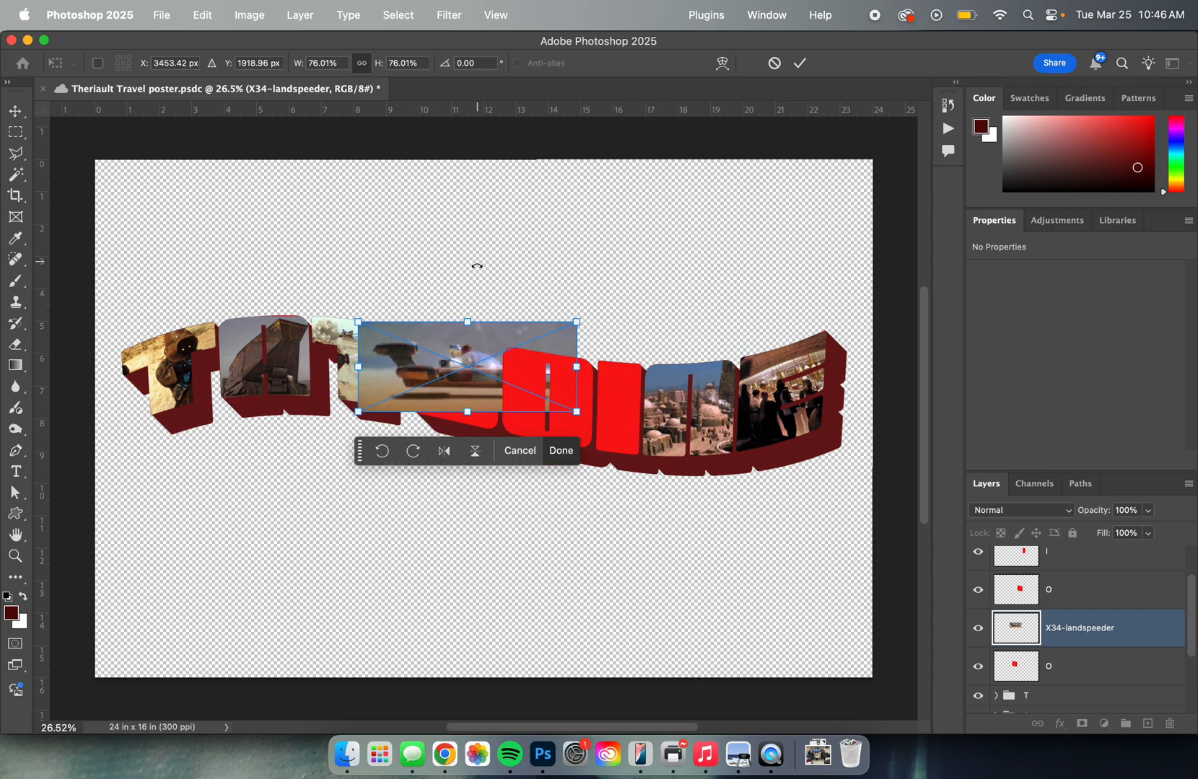
drag(477, 267, 493, 279)
drag(457, 383, 476, 402)
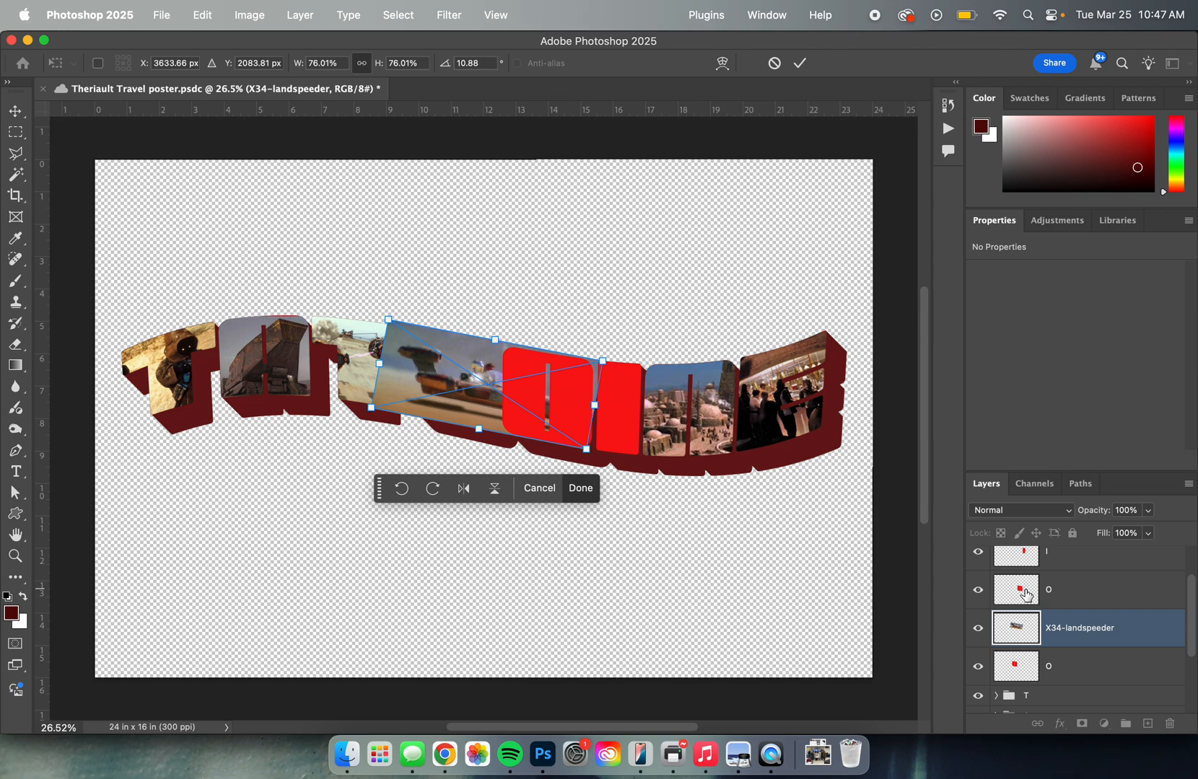
- Move the X34-landspeeder layer above both O layers and try clipping it to the upper O
drag(1016, 634, 1017, 581)
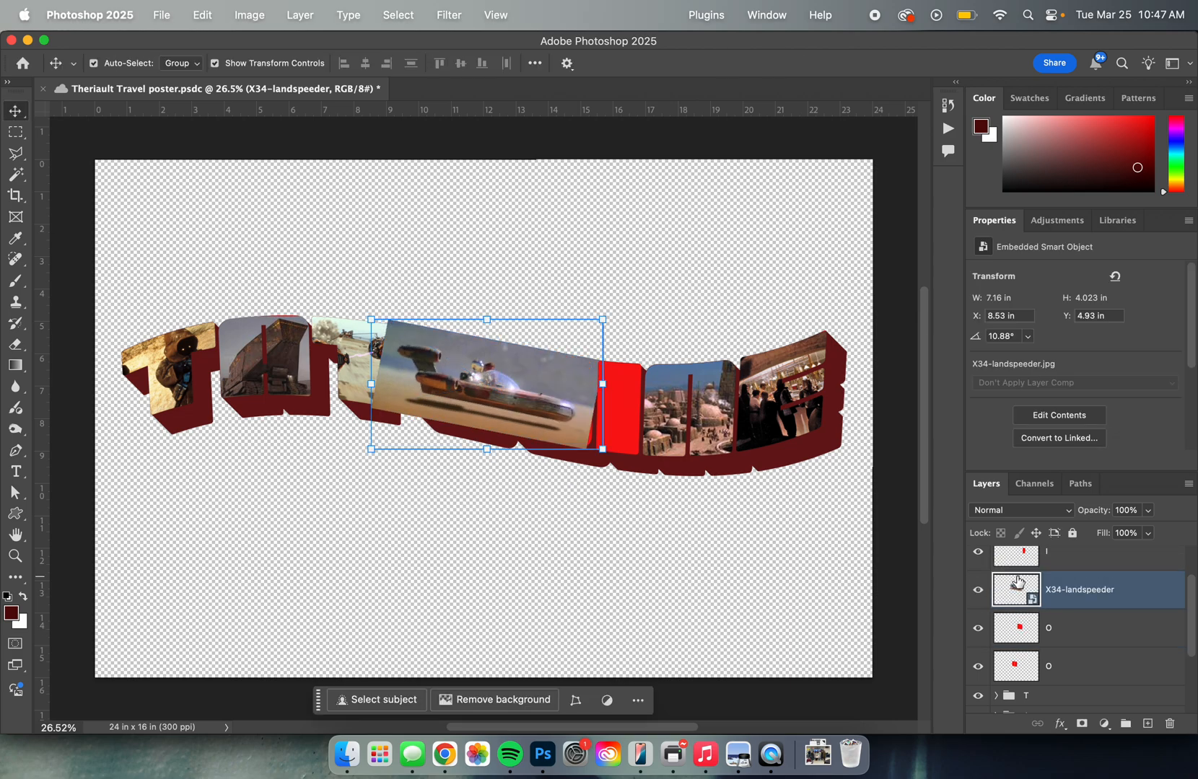
alt+click(1075, 608)
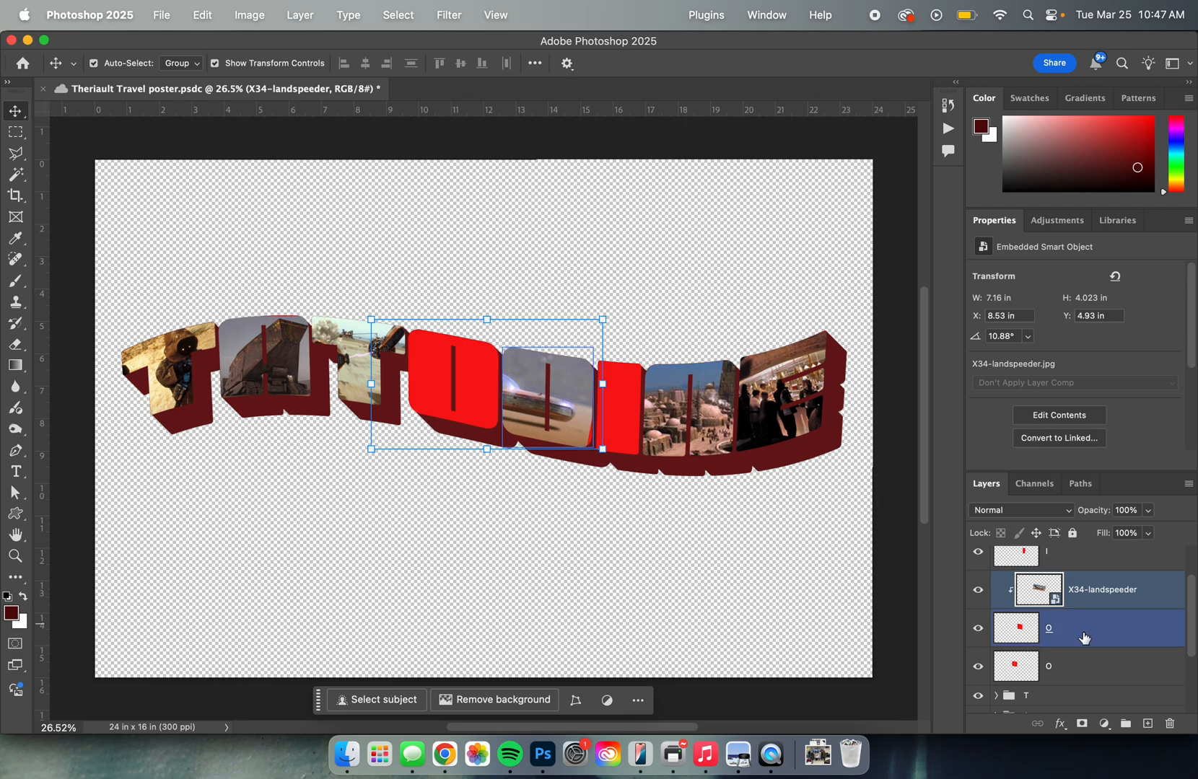
alt+click(1049, 610)
- Shift the X34-landspeeder image slightly over the two O letters, to X 8.99 in and Y 5.08 in
click(1028, 633)
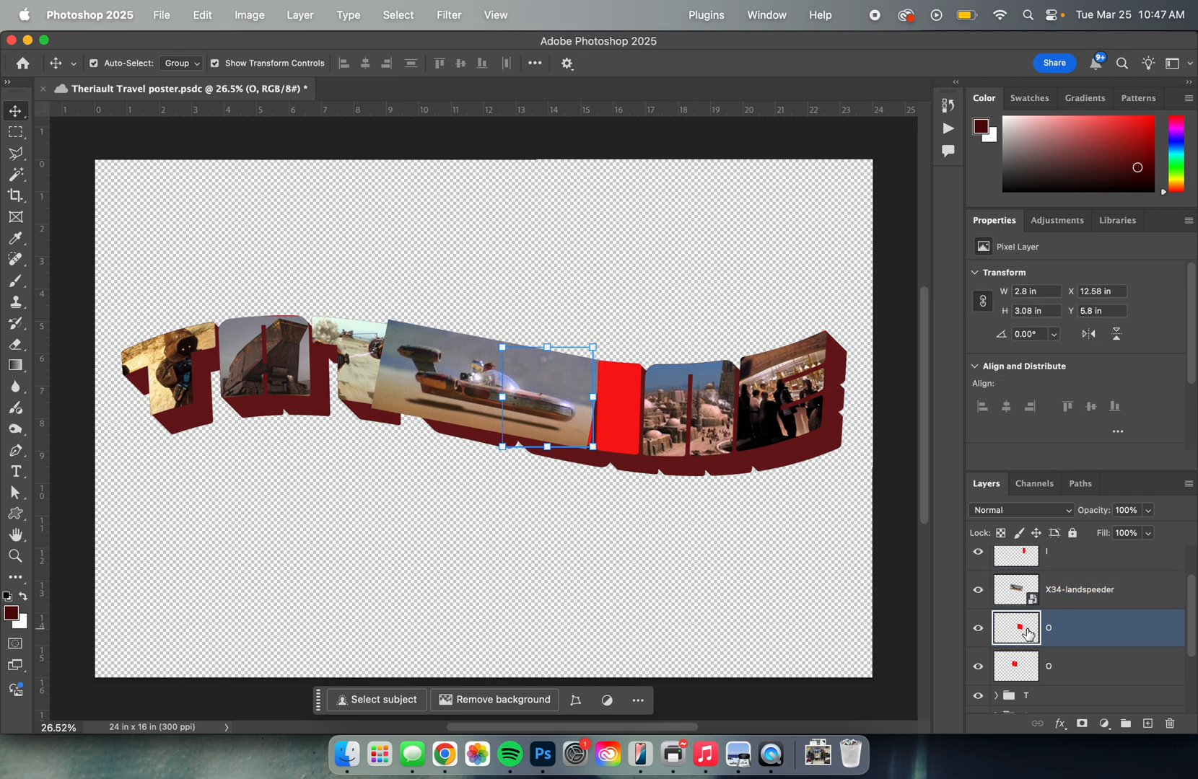
shift+click(1030, 669)
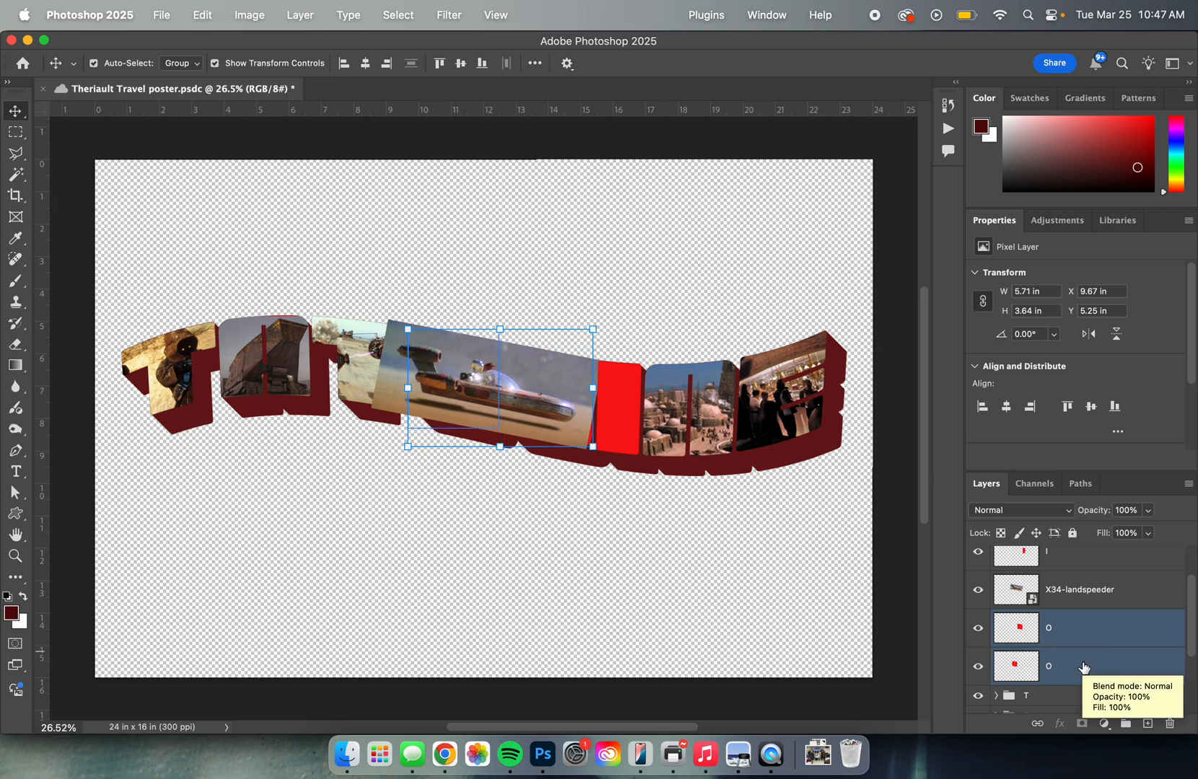
click(1081, 590)
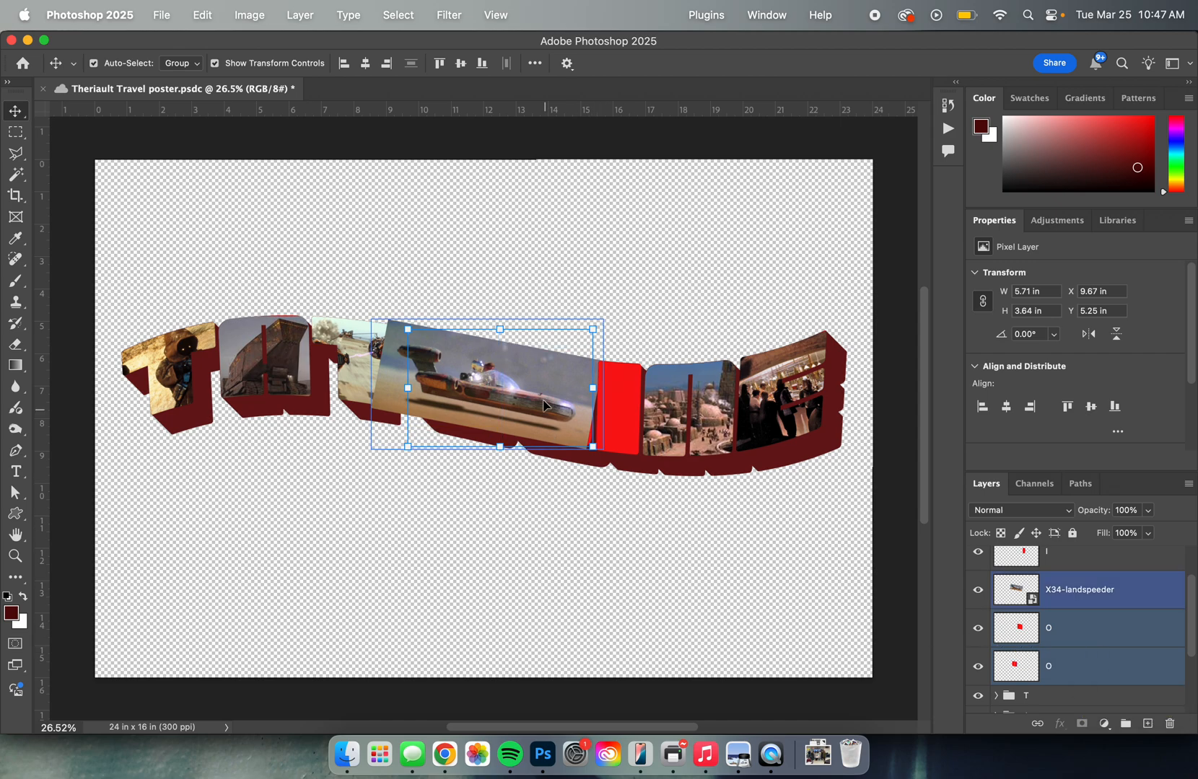
drag(524, 402, 539, 404)
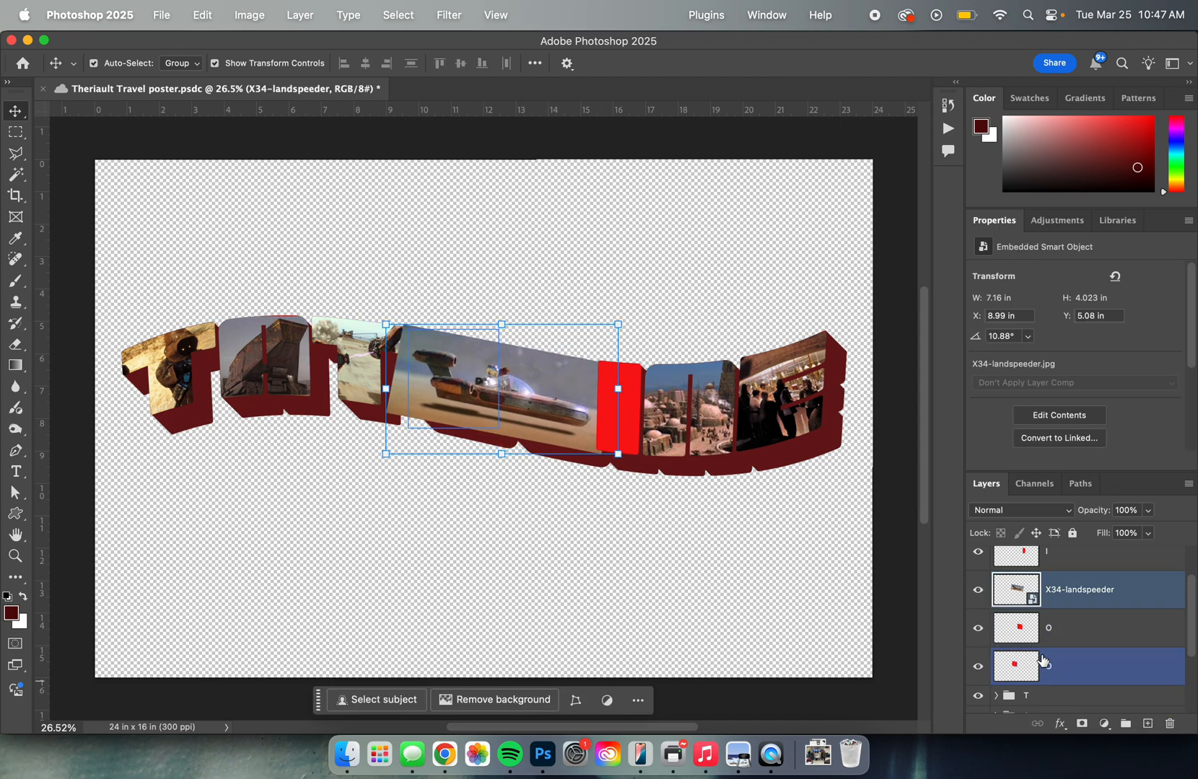
- Select both O letter layers and merge them into a single layer
double_click(1070, 632)
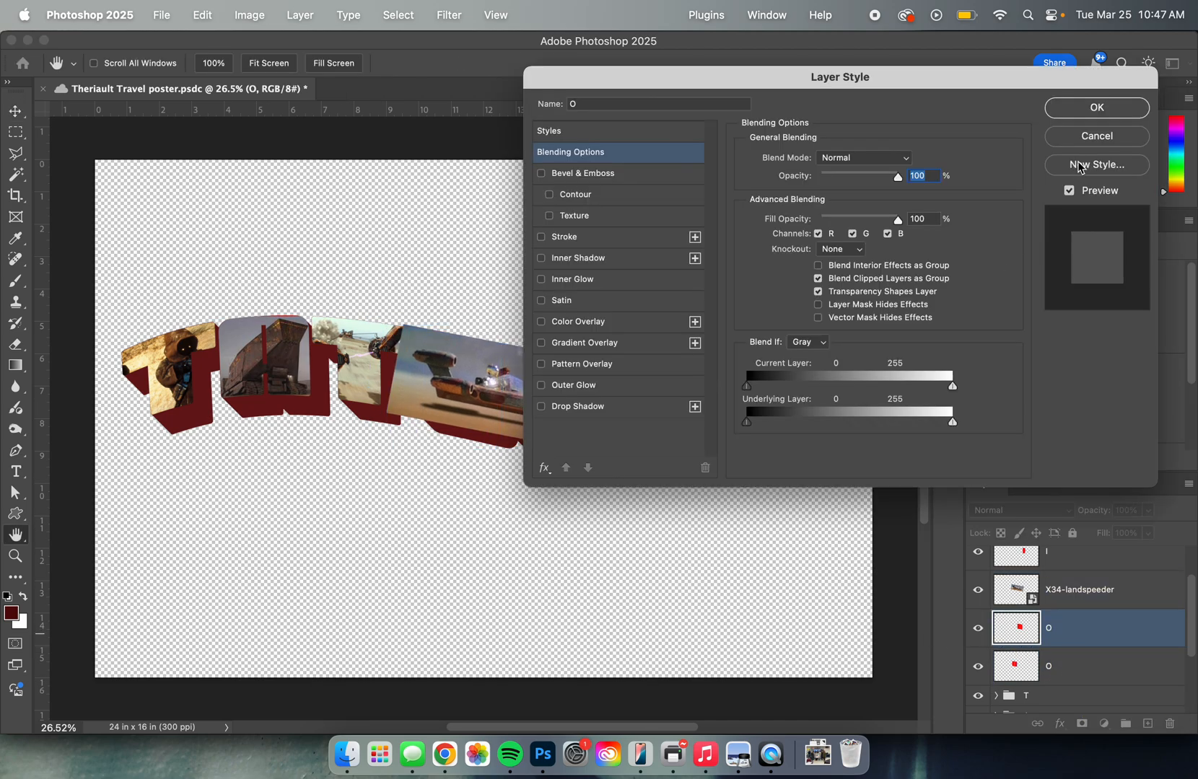
click(1096, 135)
shift+click(1086, 667)
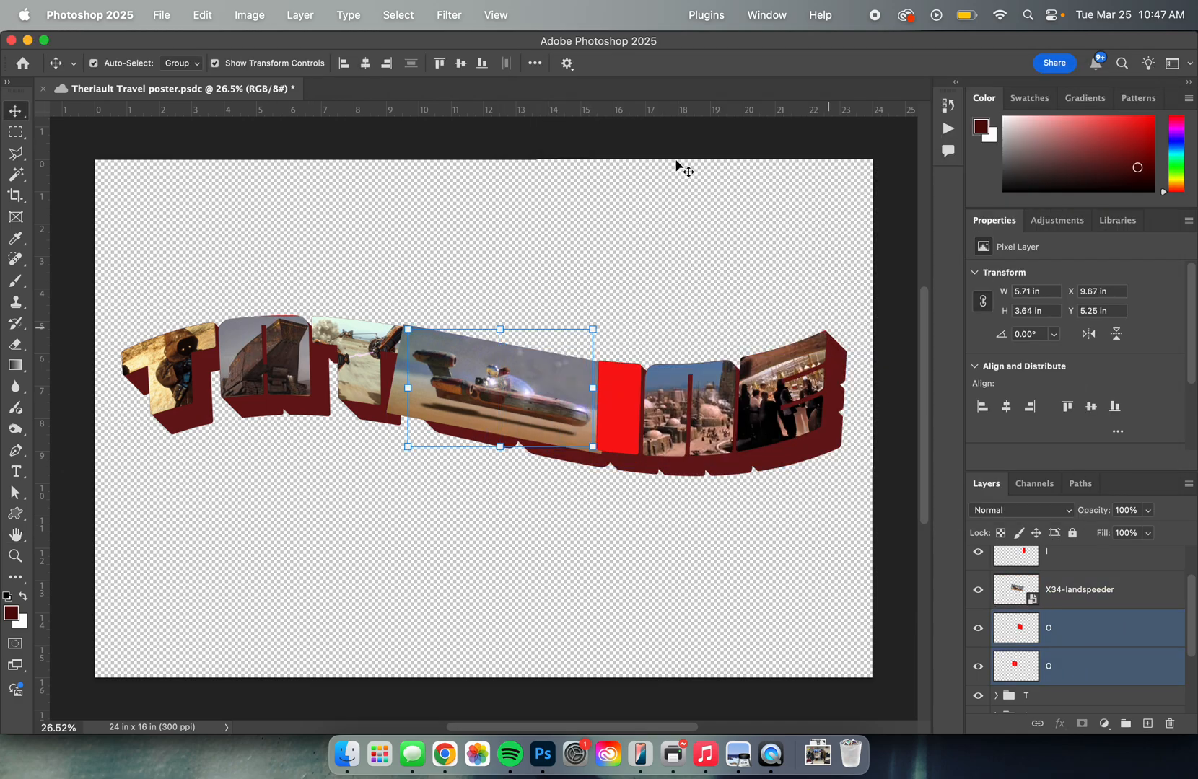
click(302, 16)
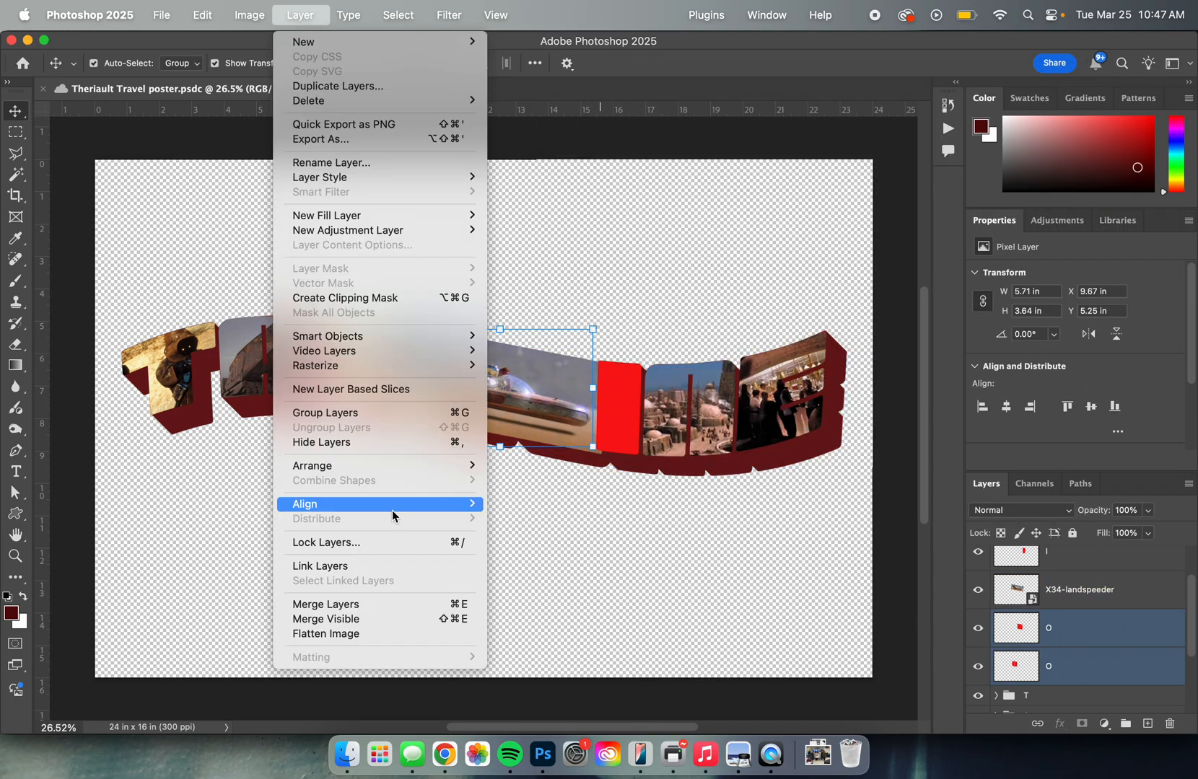
click(389, 605)
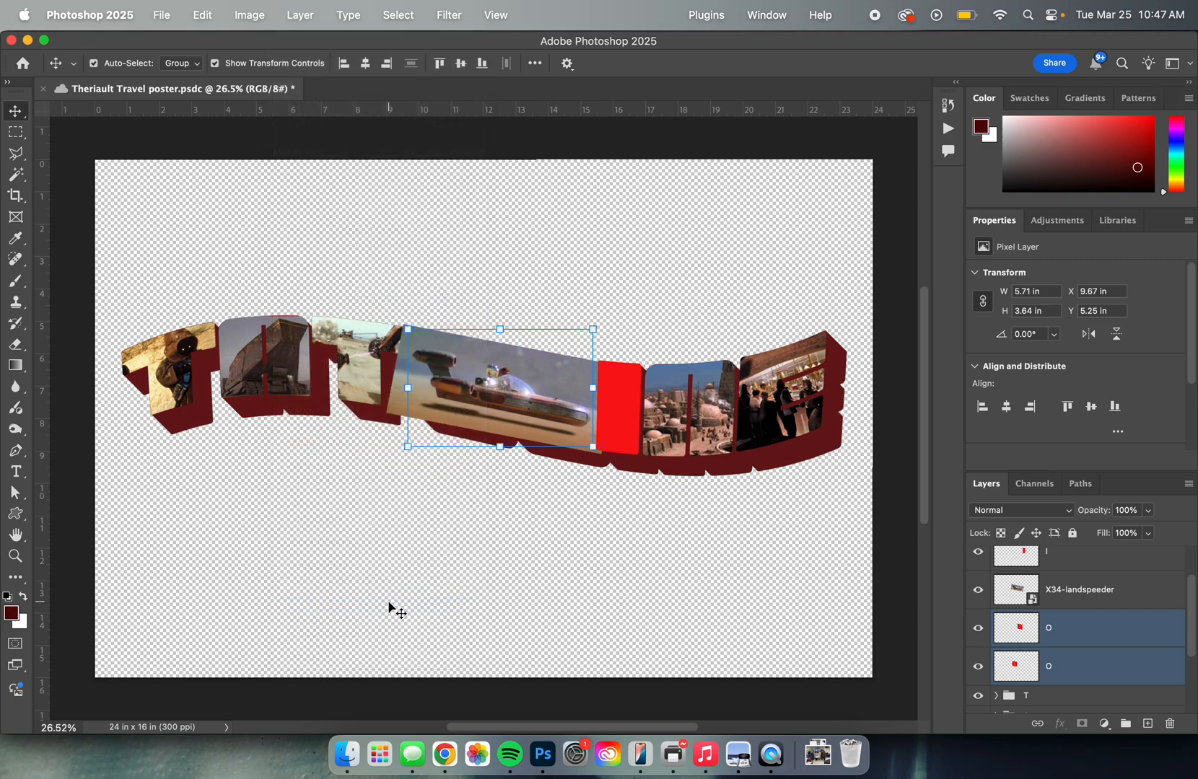
- Toggle the visibility of the X34-landspeeder and O layers to check the merged letters, ending with both shown
click(978, 591)
click(978, 629)
click(977, 628)
click(978, 629)
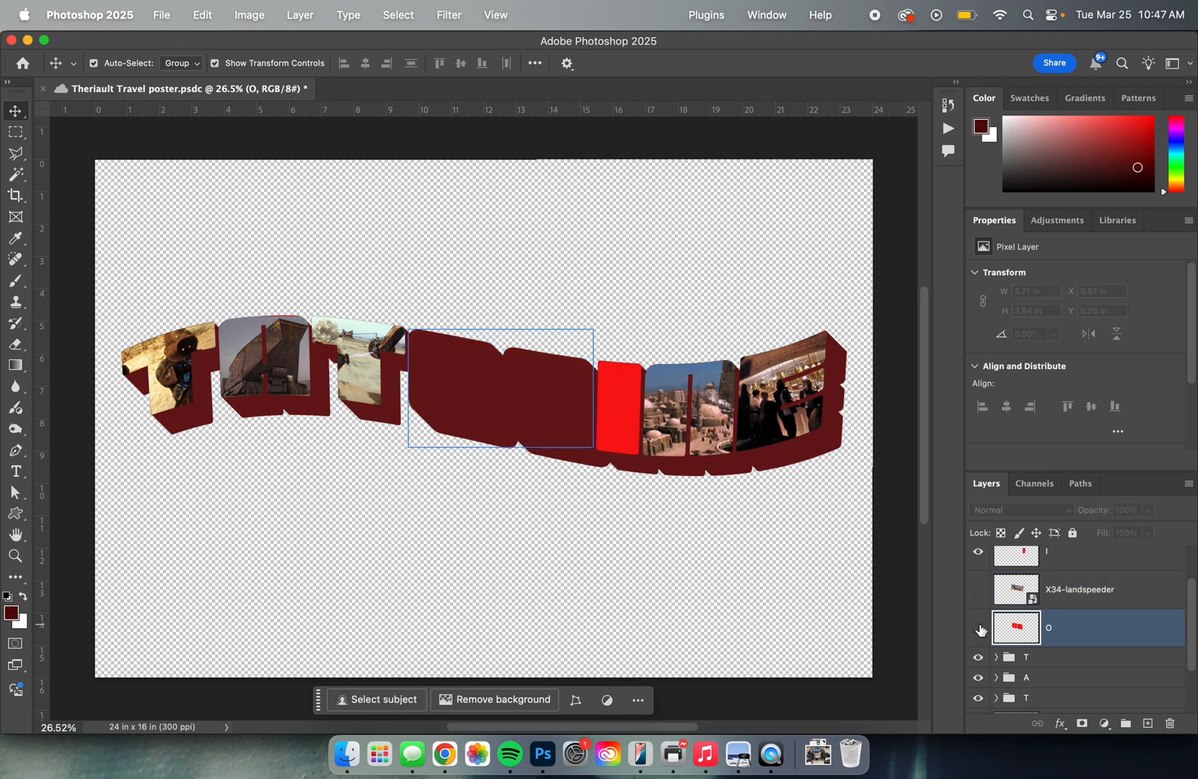
click(977, 628)
click(977, 629)
click(978, 630)
click(978, 630)
click(978, 630)
click(979, 591)
- Clip the X34-landspeeder image to the merged O layer and deselect all layers
shift+click(1048, 599)
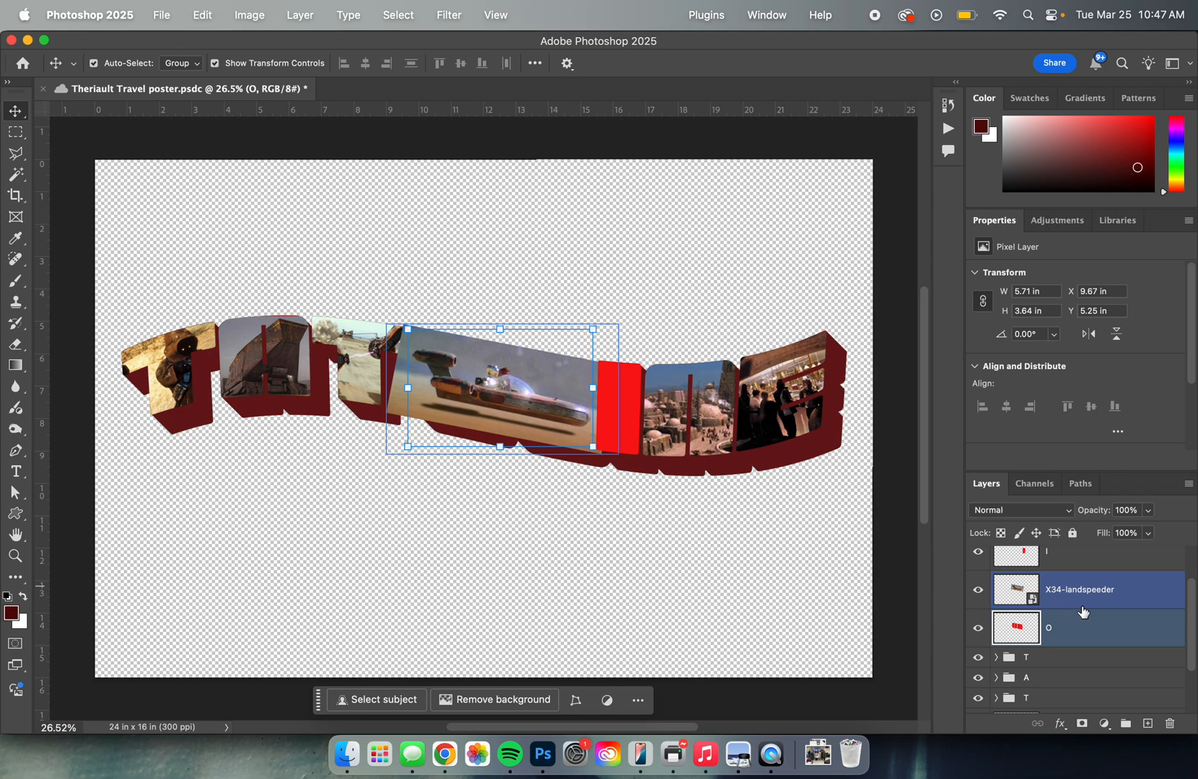
drag(1082, 611, 1080, 601)
alt+click(1081, 606)
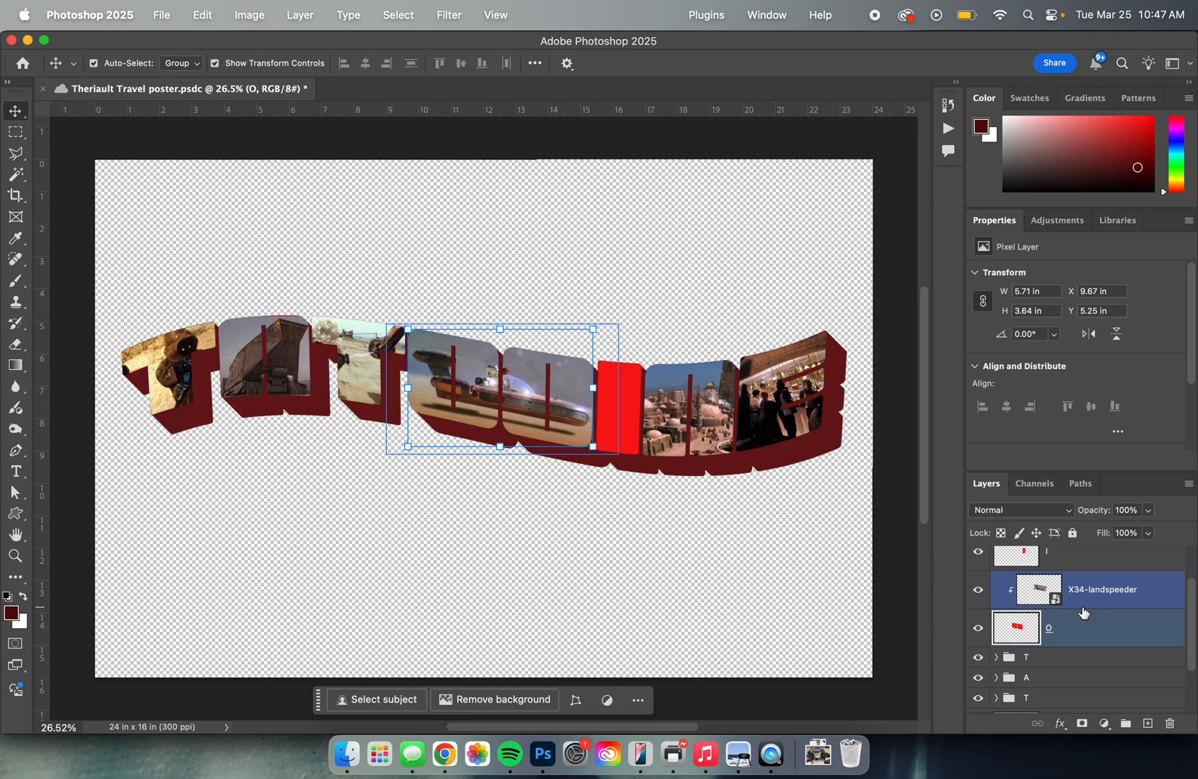
click(801, 588)
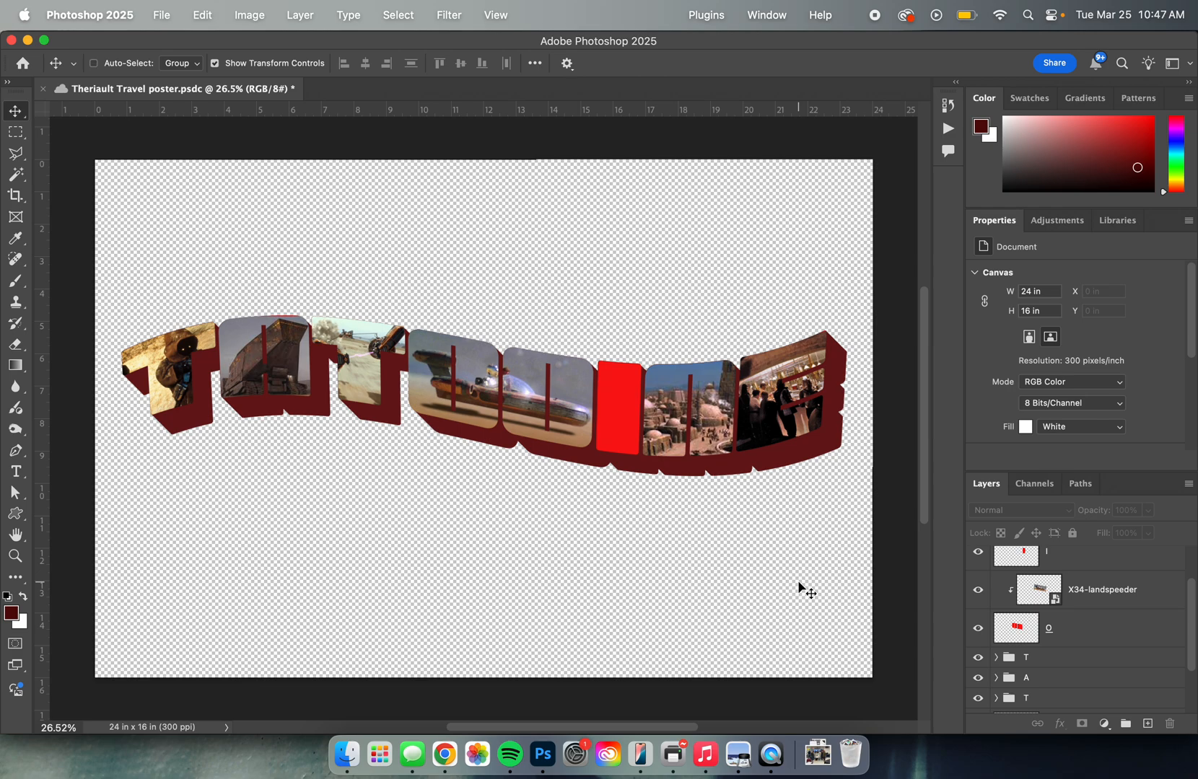
- Switch to Finder and preview the images in the Tattooine folder to find one for the letter I
key(super+Tab)
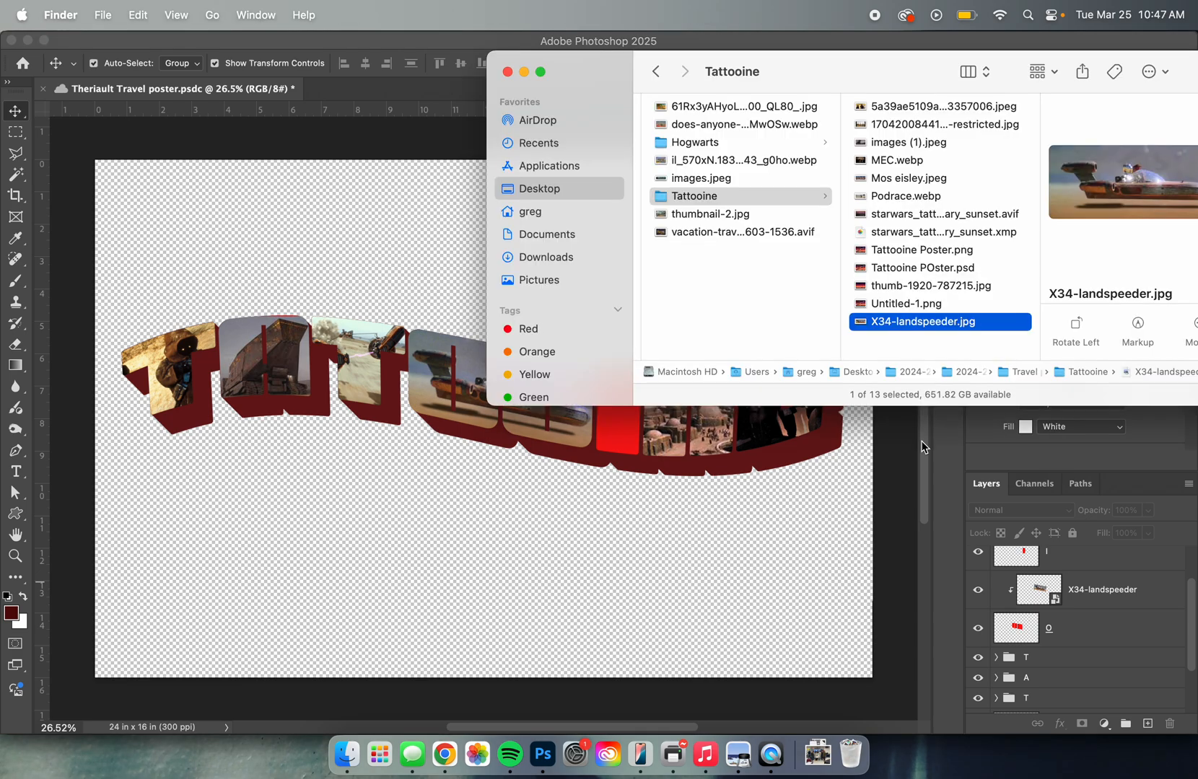
click(959, 233)
click(961, 108)
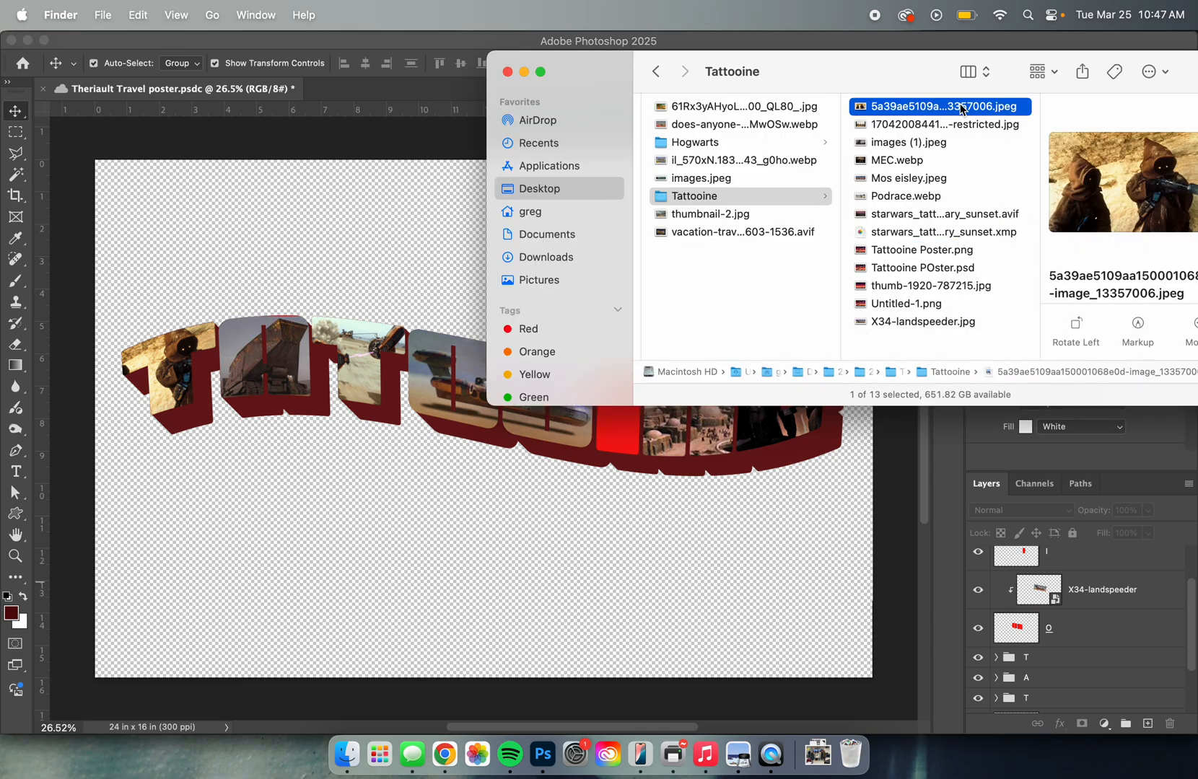
click(961, 124)
key(Down)
key(Up)
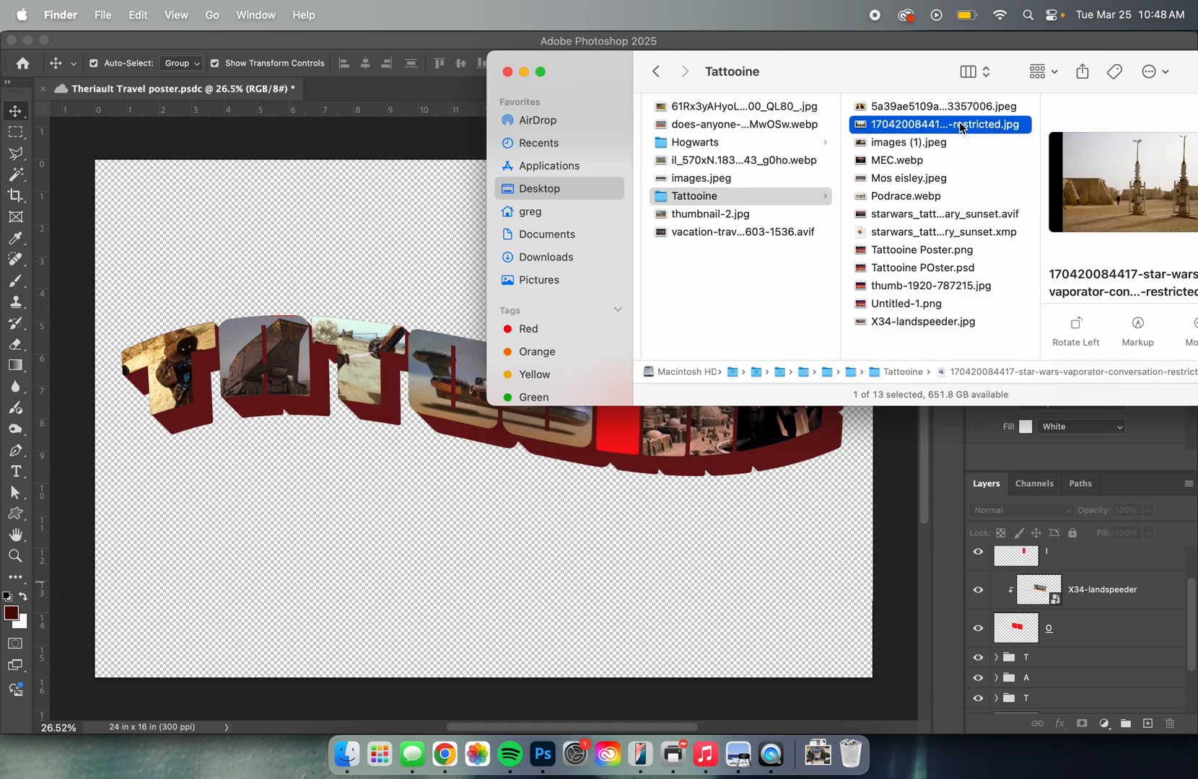
key(shift+Down)
key(shift+Down)
key(shift+Down)
key(shift+Down)
key(shift+Down)
key(shift+Down)
key(shift+Down)
key(shift+Down)
key(shift+Down)
key(shift+Down)
key(shift+Down)
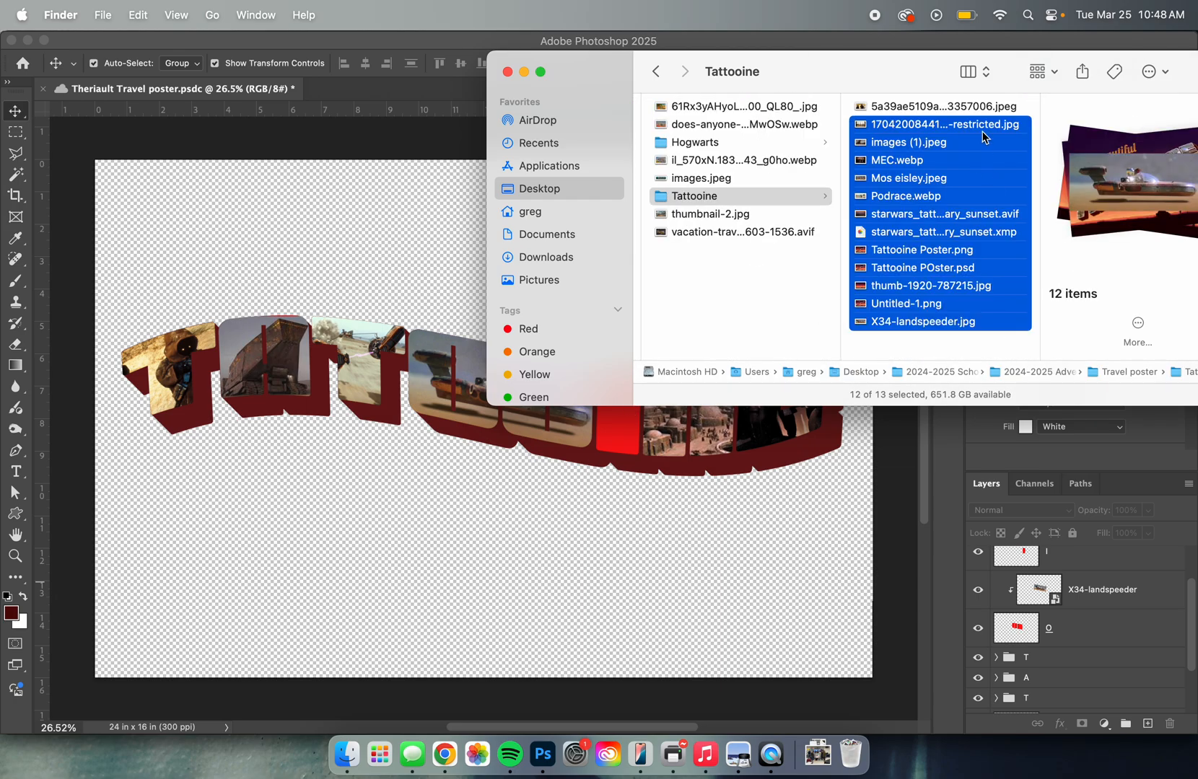
click(983, 125)
key(Up)
key(Down)
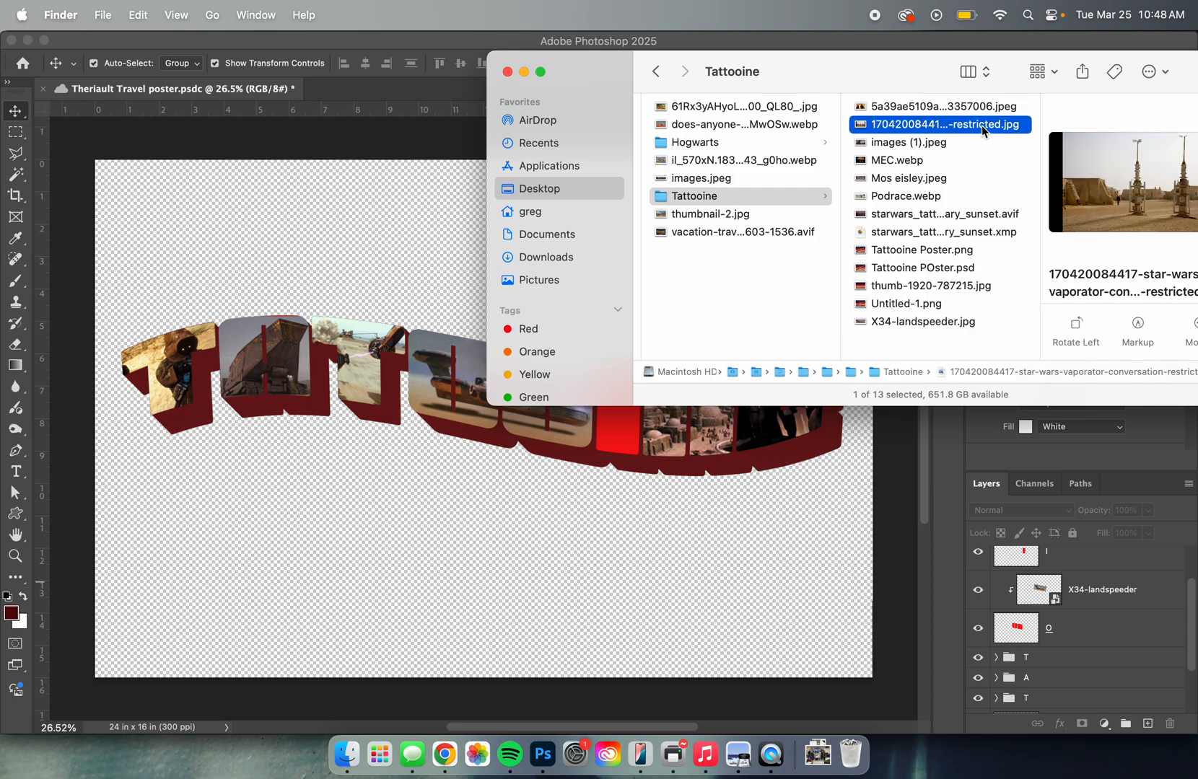
drag(983, 128, 617, 571)
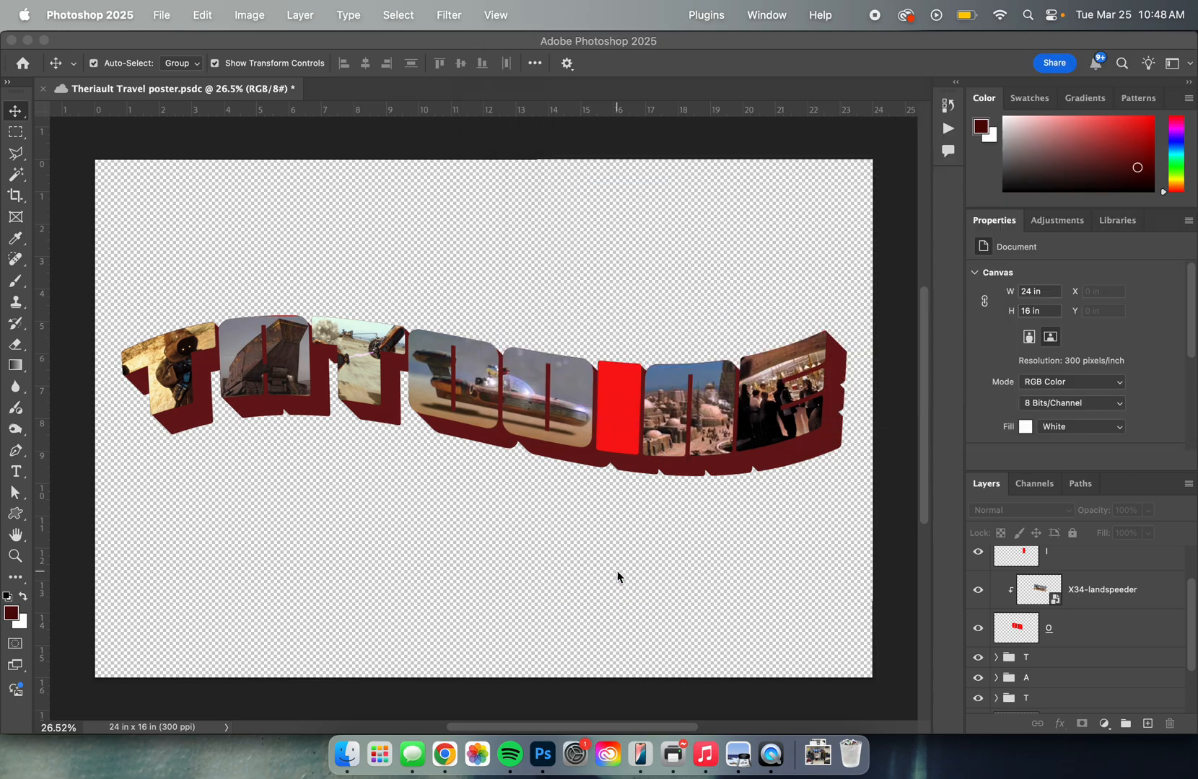
- Scale the vaporator image to 36.38%, rotate it 4.08° and position it over the letter I
drag(209, 266, 502, 429)
drag(617, 518, 600, 433)
drag(617, 315, 626, 319)
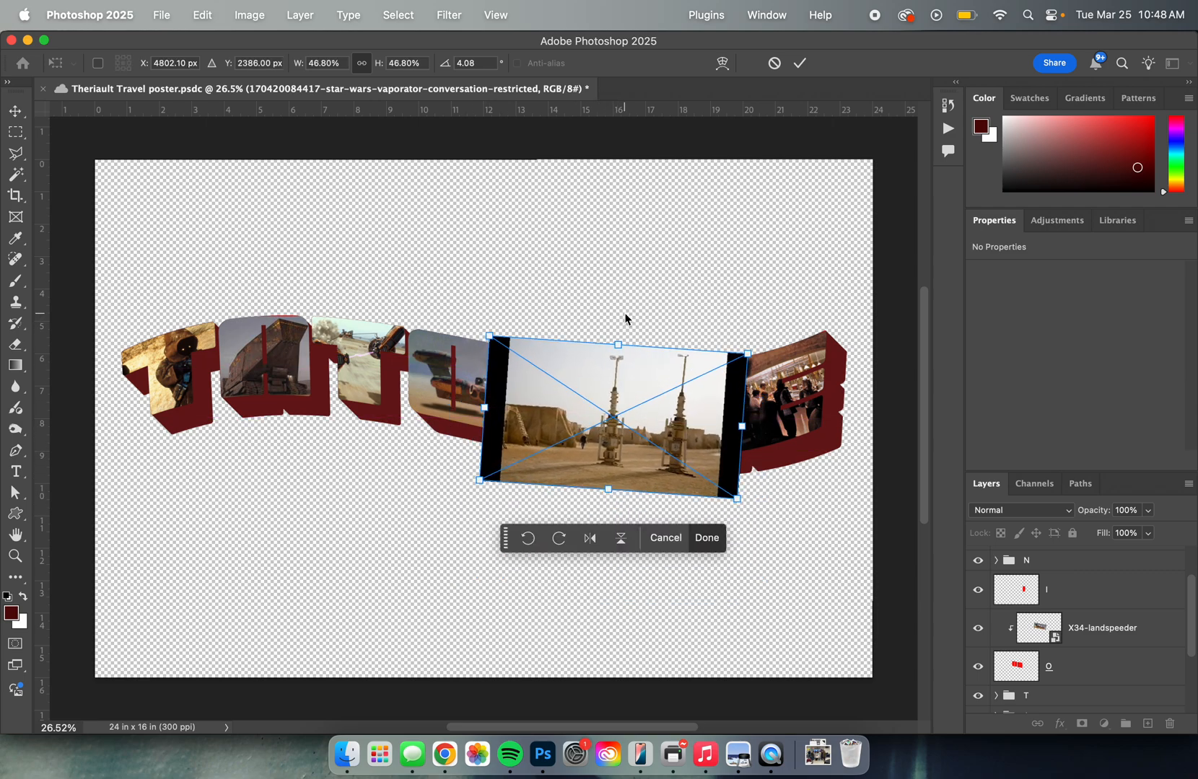
drag(496, 339, 551, 376)
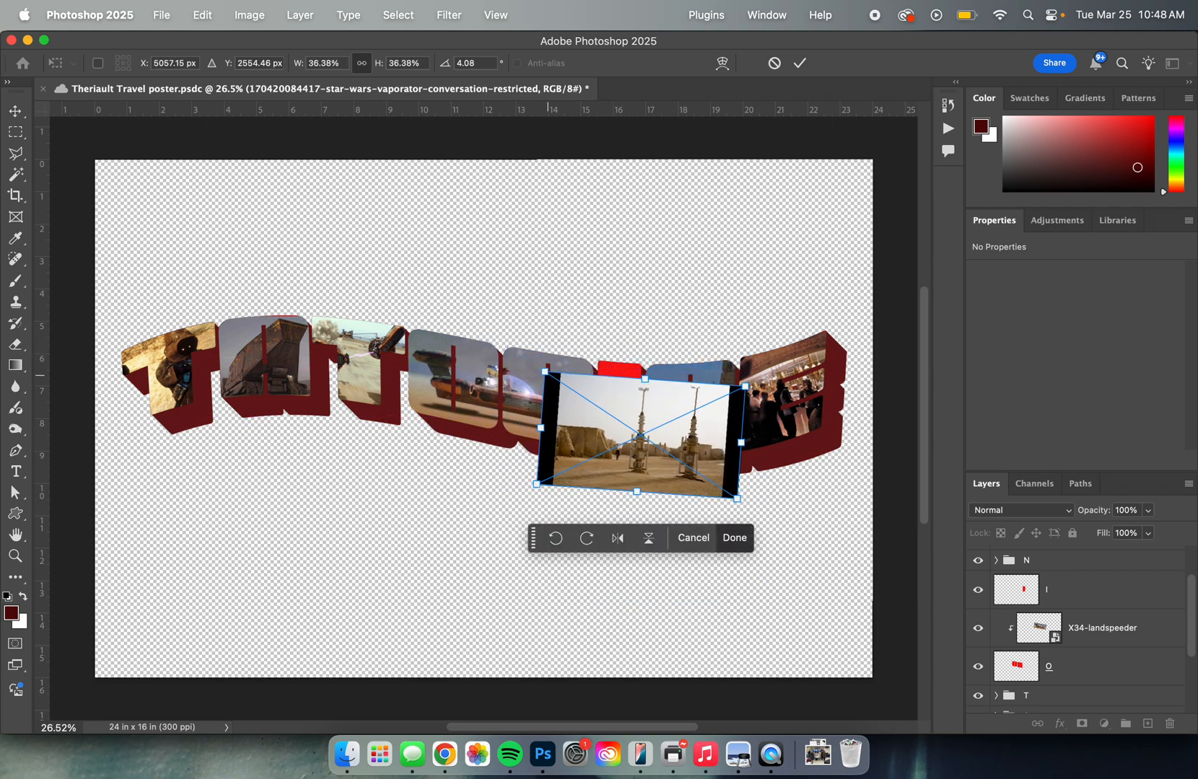
drag(619, 453, 601, 430)
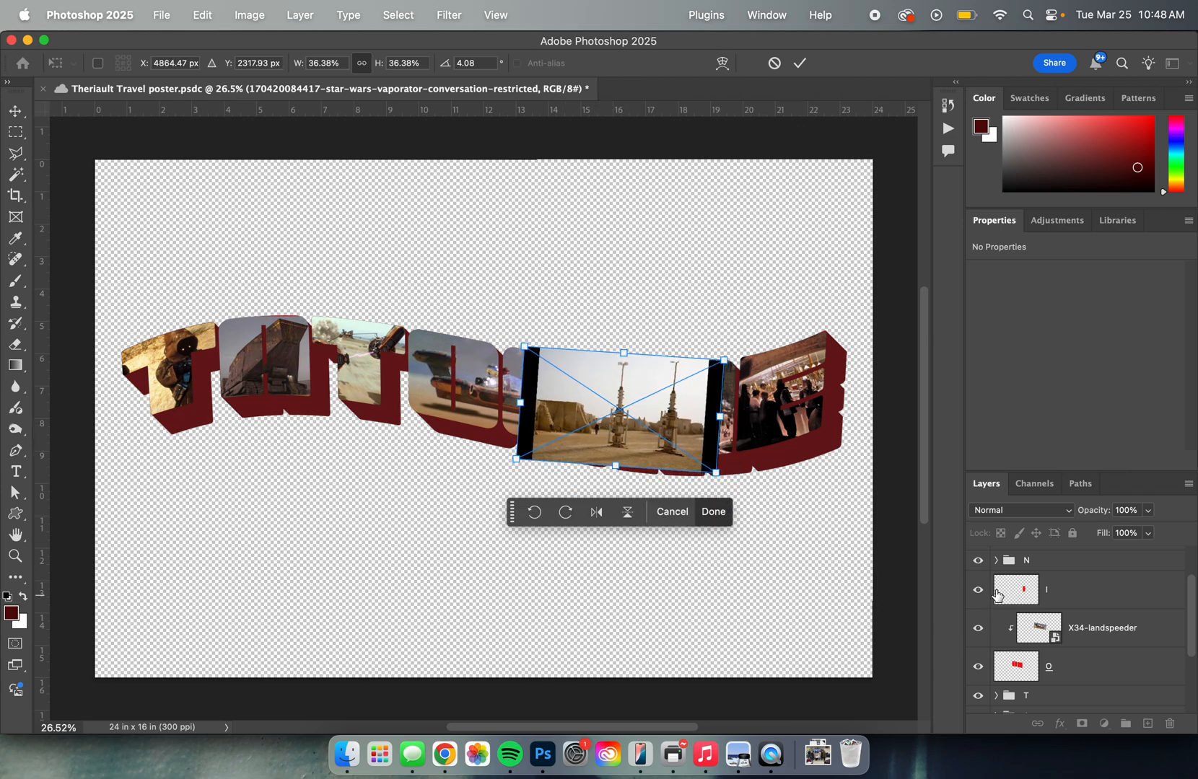
- Move the vaporator image directly above the I letter layer, clip it to that letter and deselect all layers
click(1040, 626)
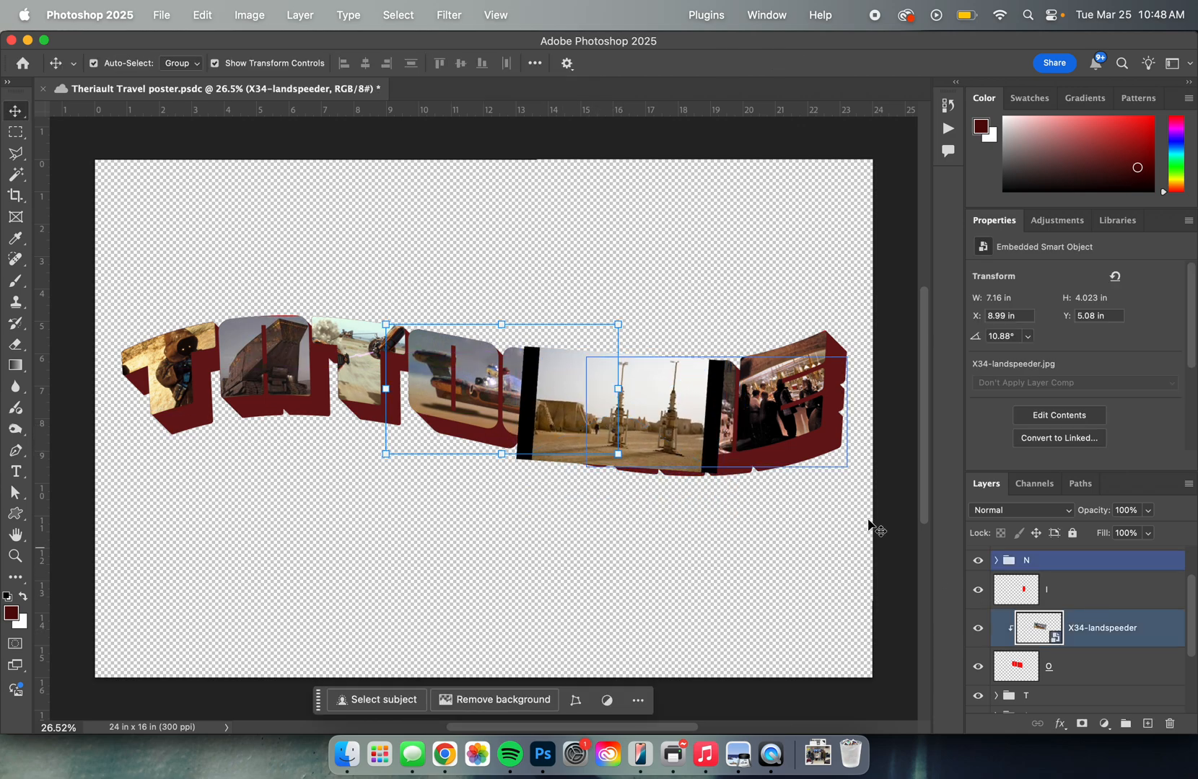
click(595, 416)
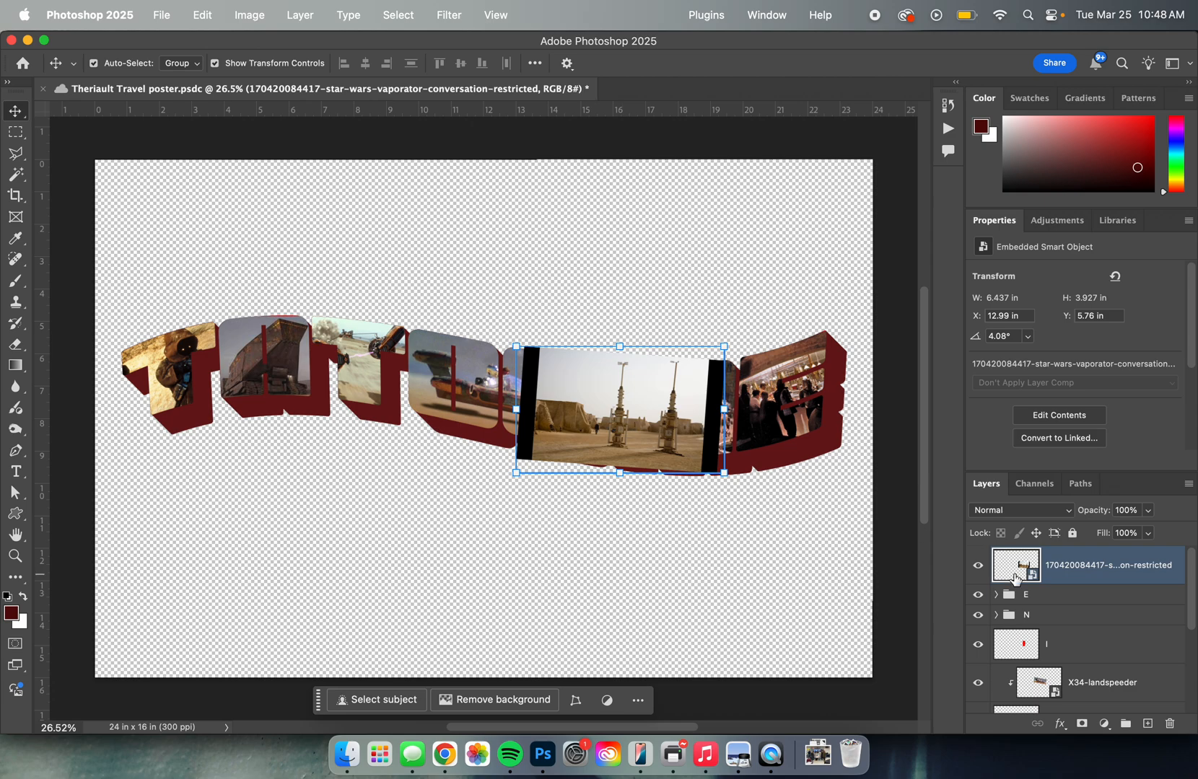
drag(1055, 566, 1050, 618)
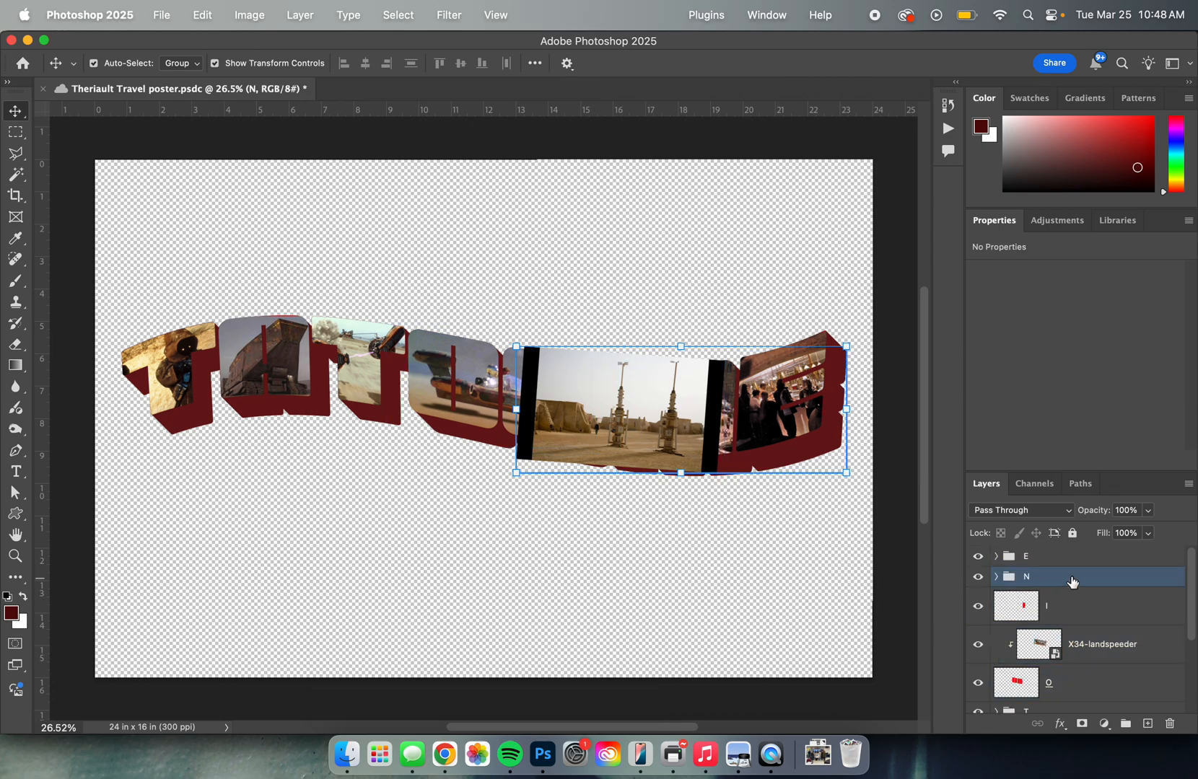
key(super+z)
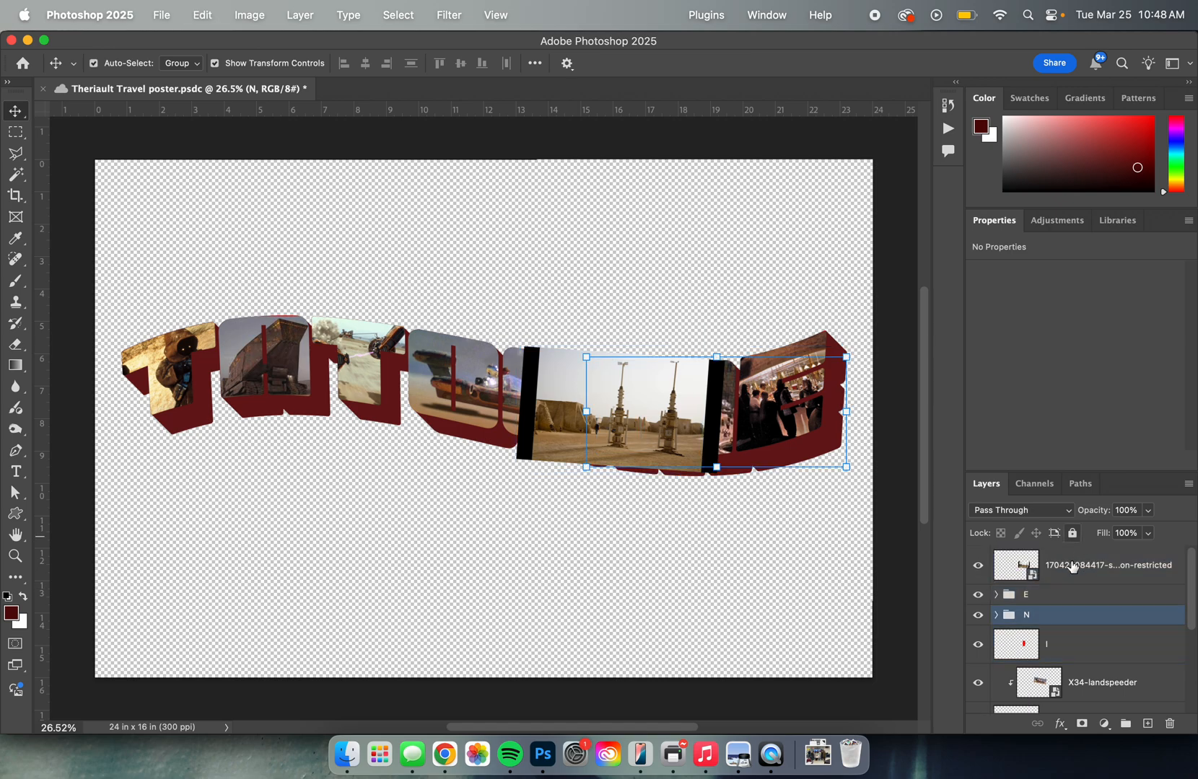
drag(1067, 553, 1060, 635)
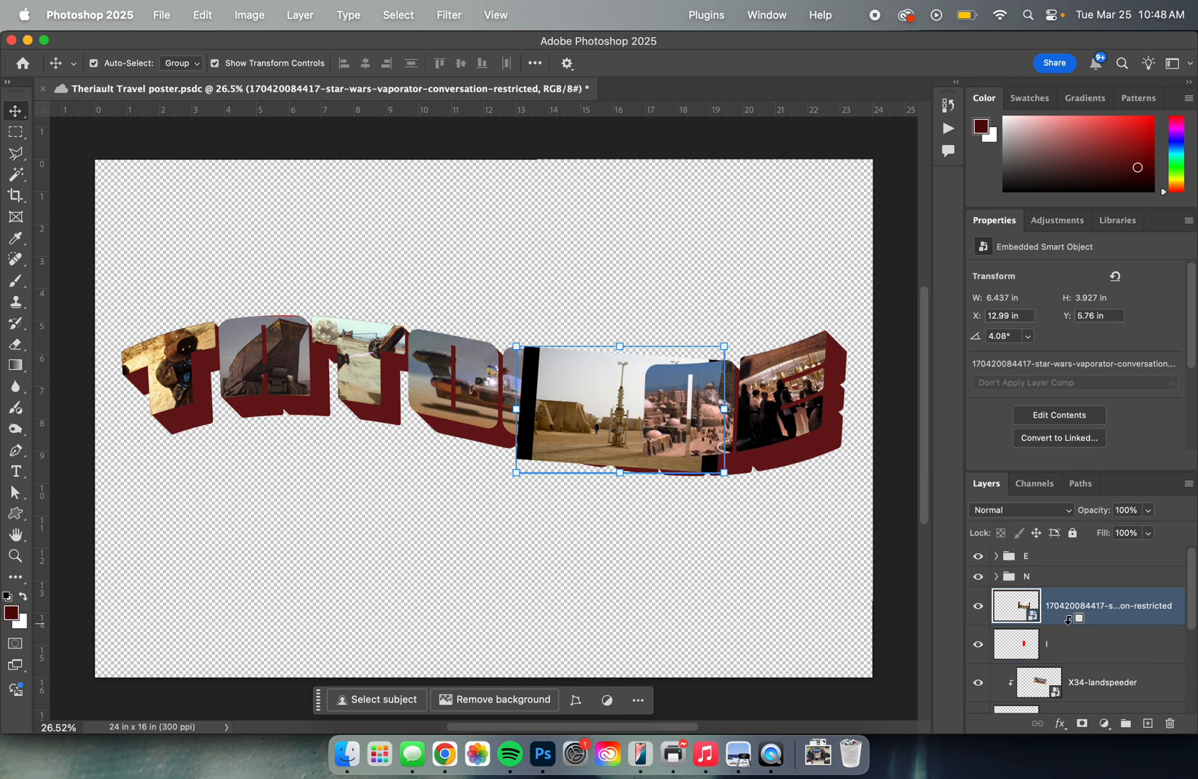
alt+click(1068, 619)
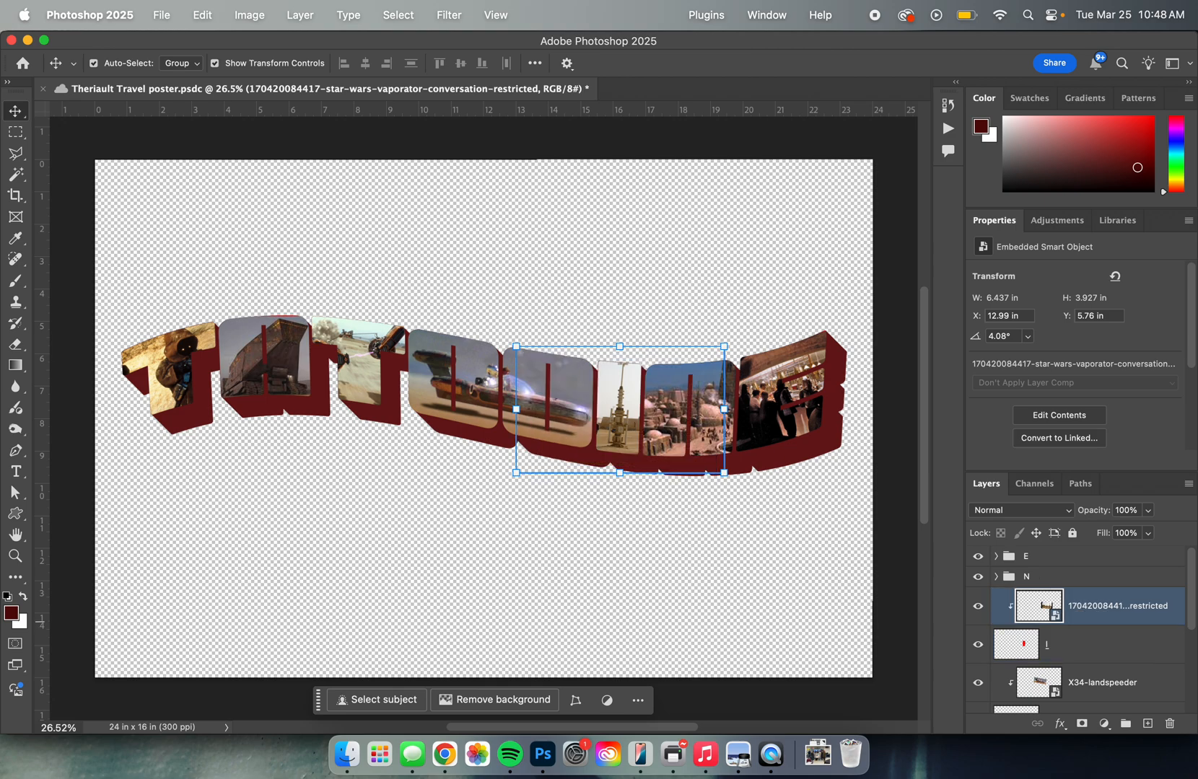
click(815, 636)
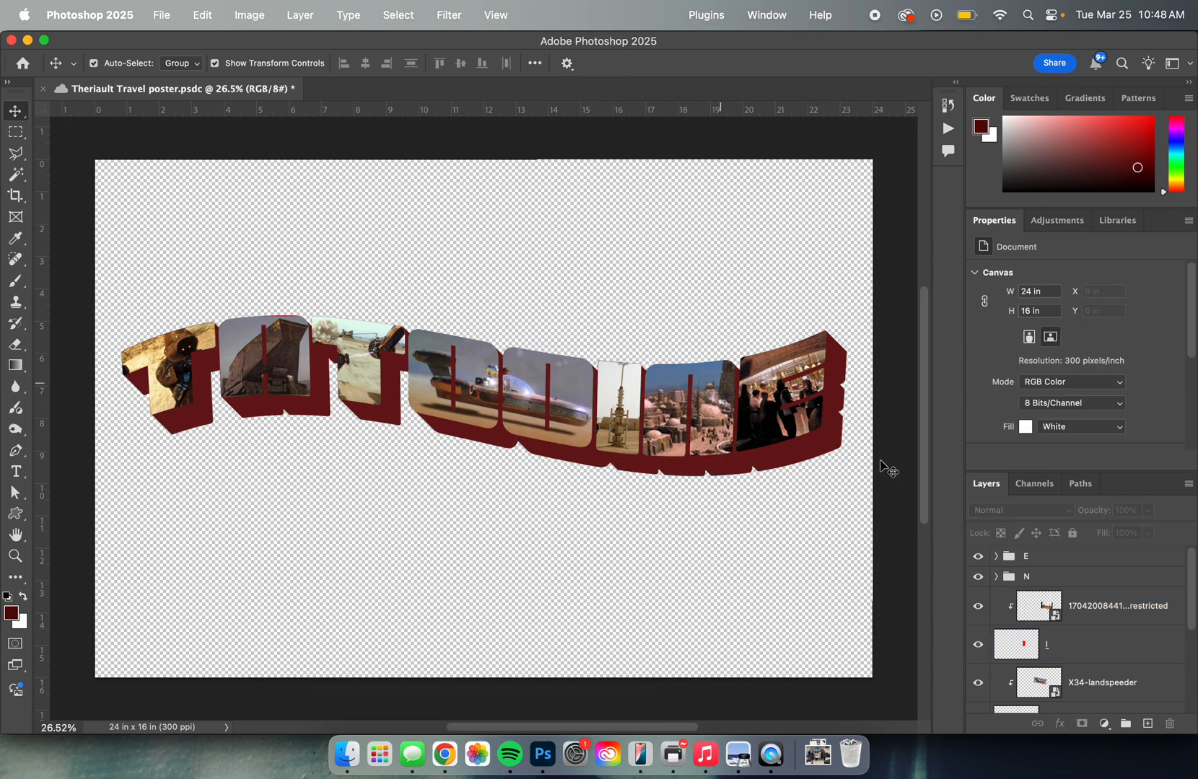
- Group the clipped vaporator image with its I letter layer and name the group I
click(993, 578)
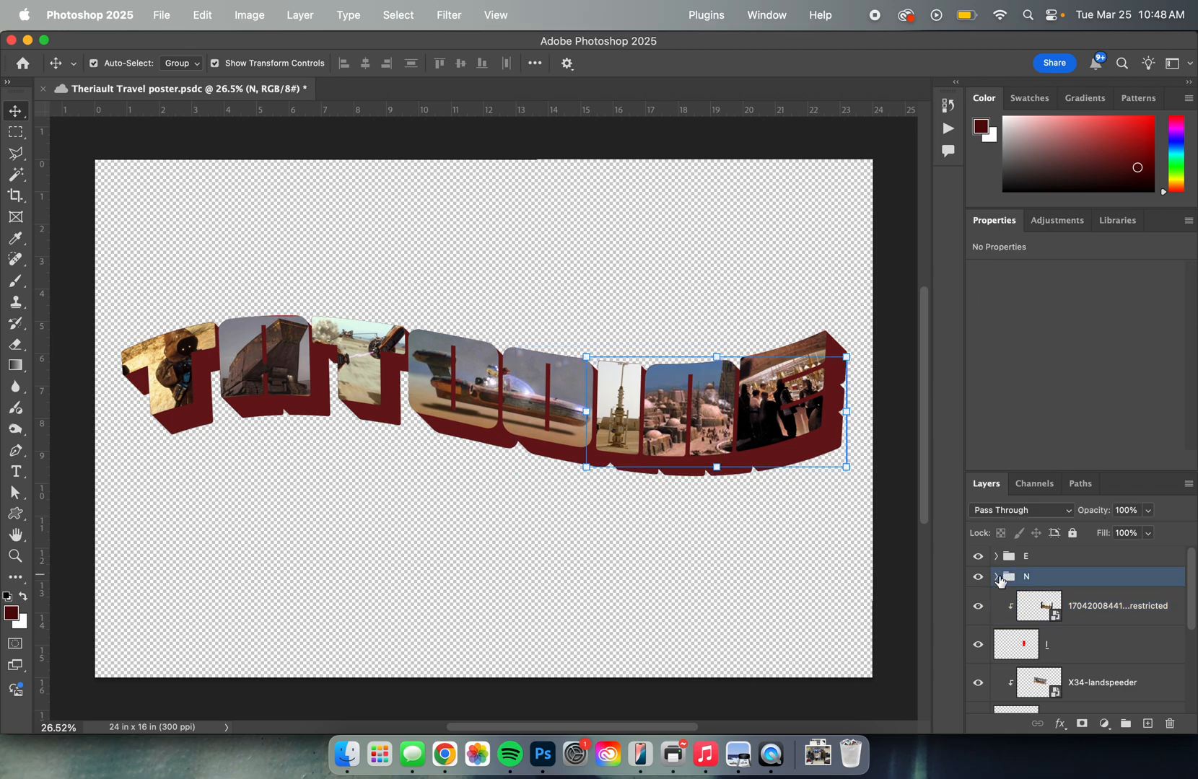
click(994, 578)
click(996, 579)
click(1075, 620)
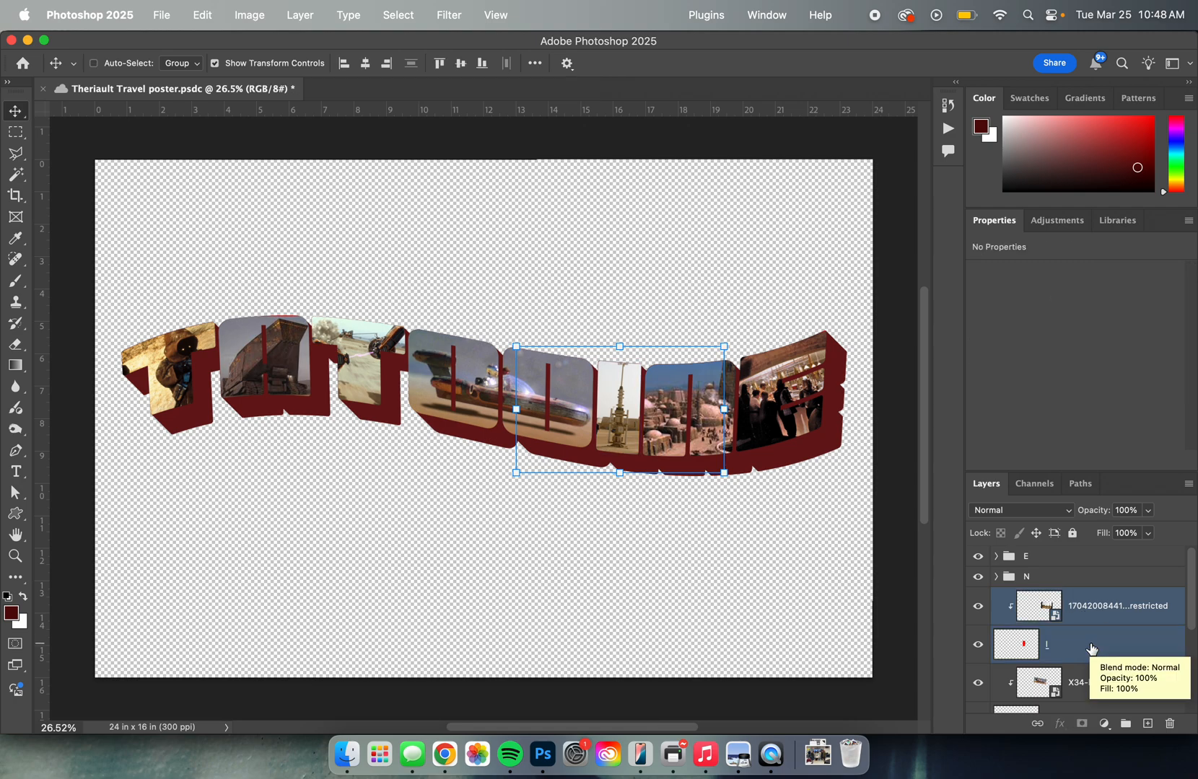
key(super+g)
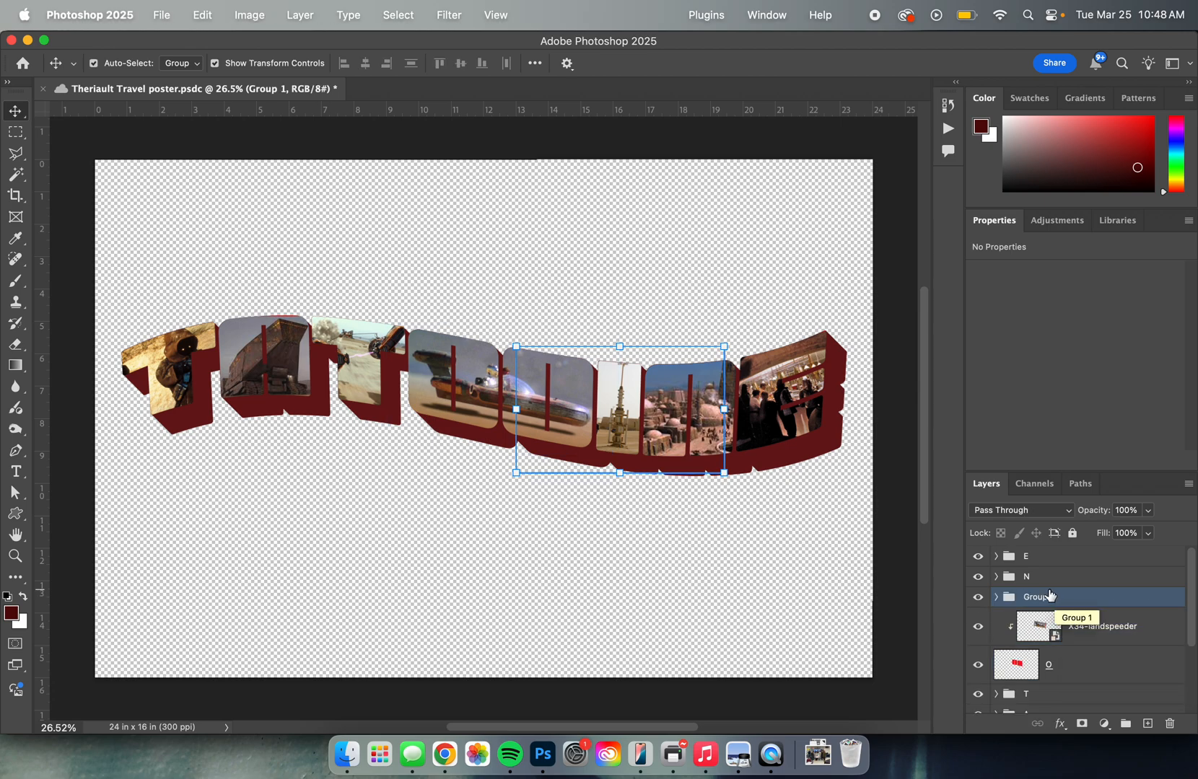
double_click(1047, 598)
text(I)
- Group the X34-landspeeder image with the merged O layer, name the group OO and deselect all layers
shift+click(1084, 635)
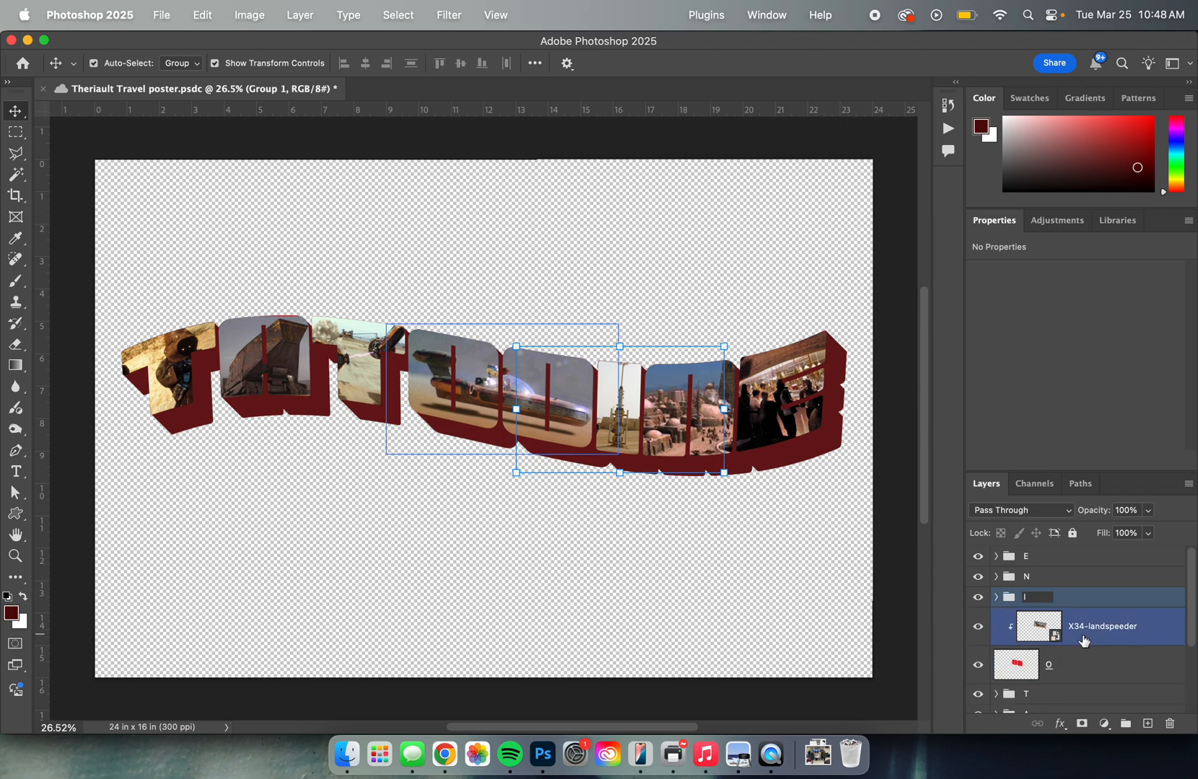
shift+click(1088, 668)
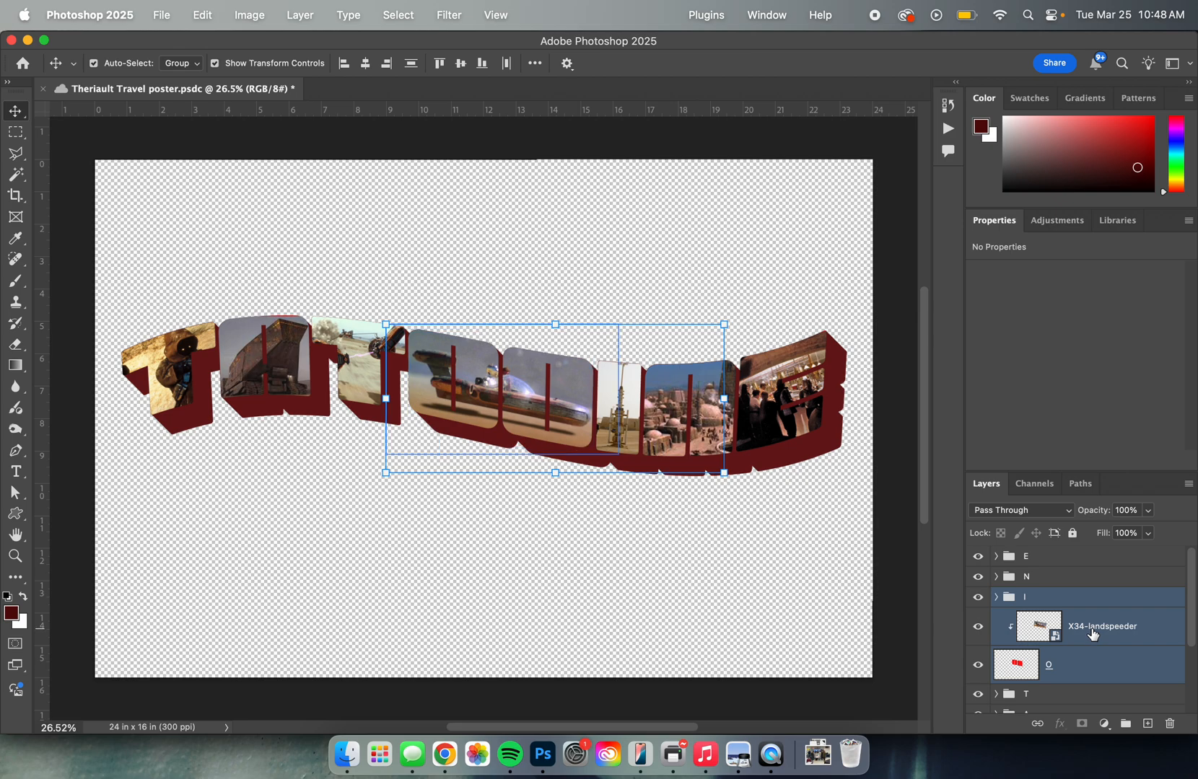
key(super+g)
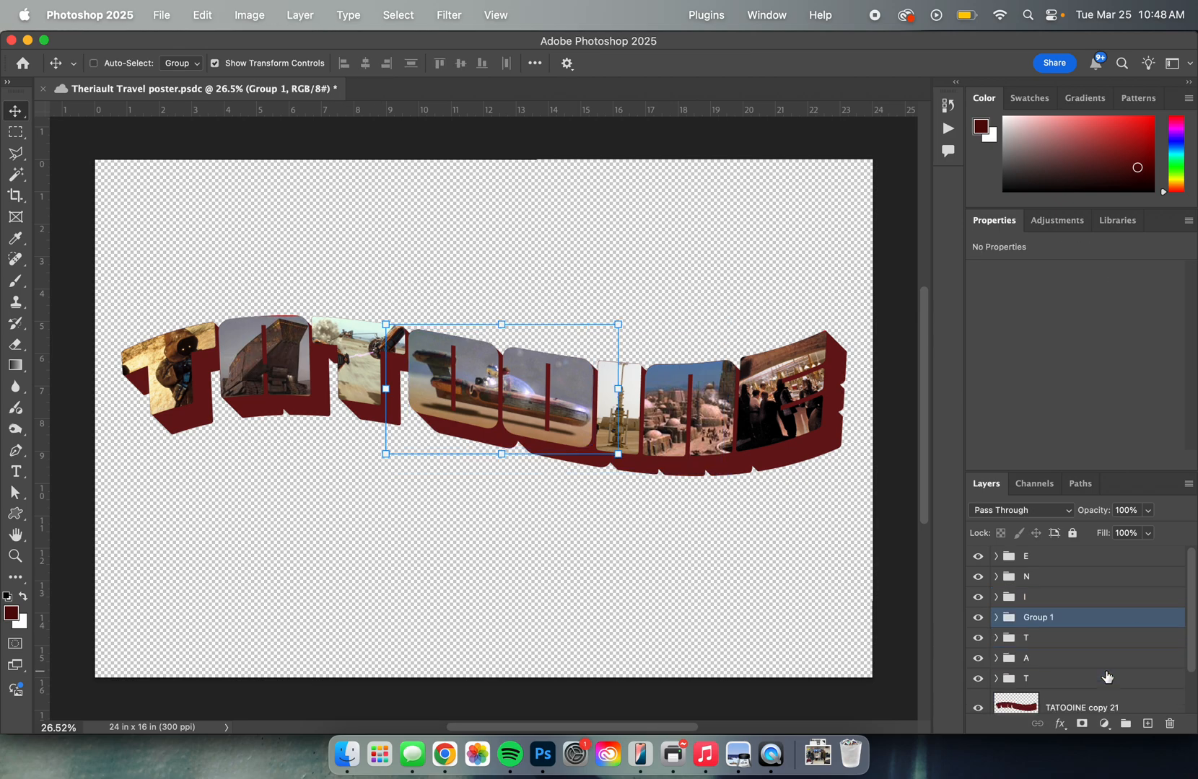
double_click(1039, 617)
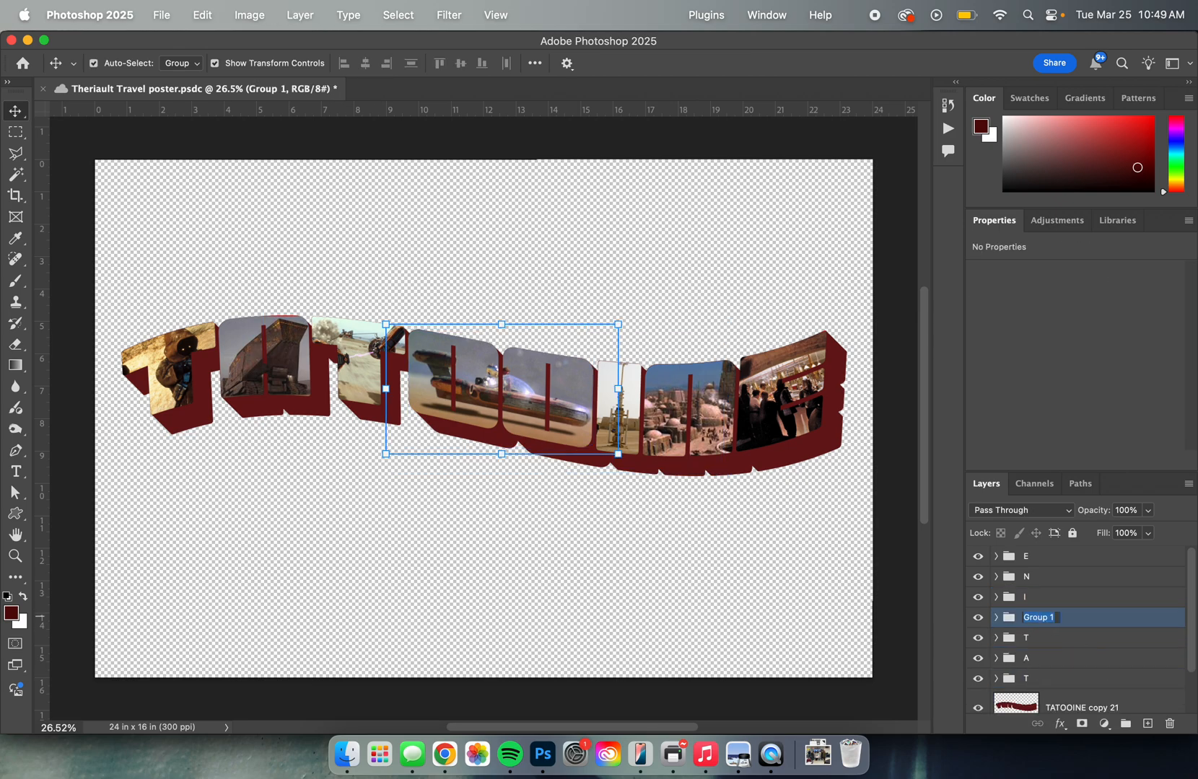
text(OO)
key(Return)
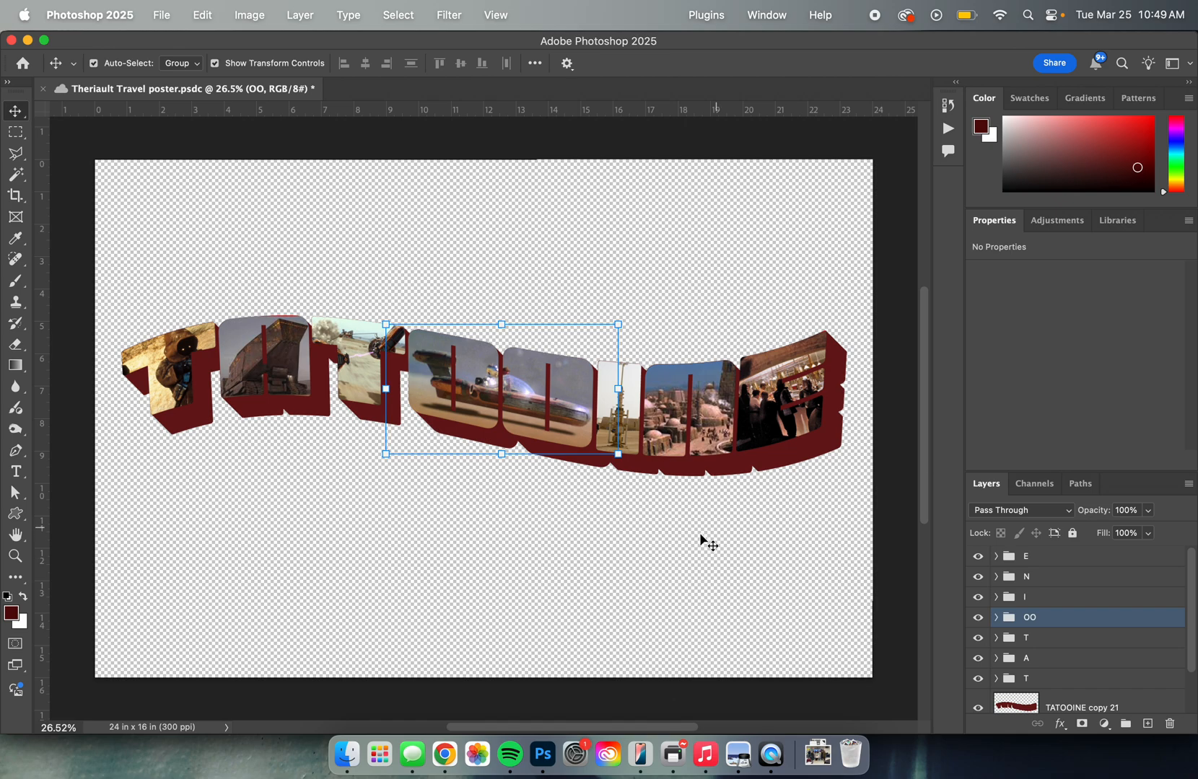
click(752, 570)
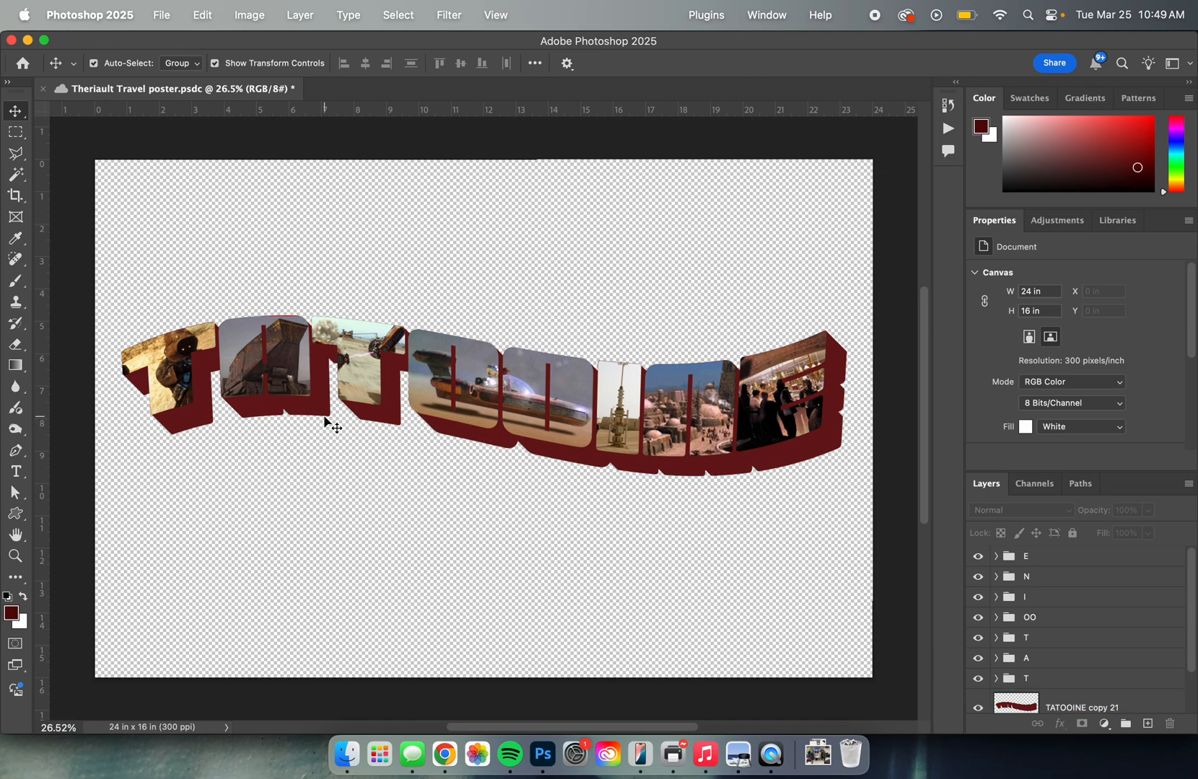
- Add an inside Stroke layer style to the first T's group and set its color to orange fc5004
scroll(1011, 606, down, 3)
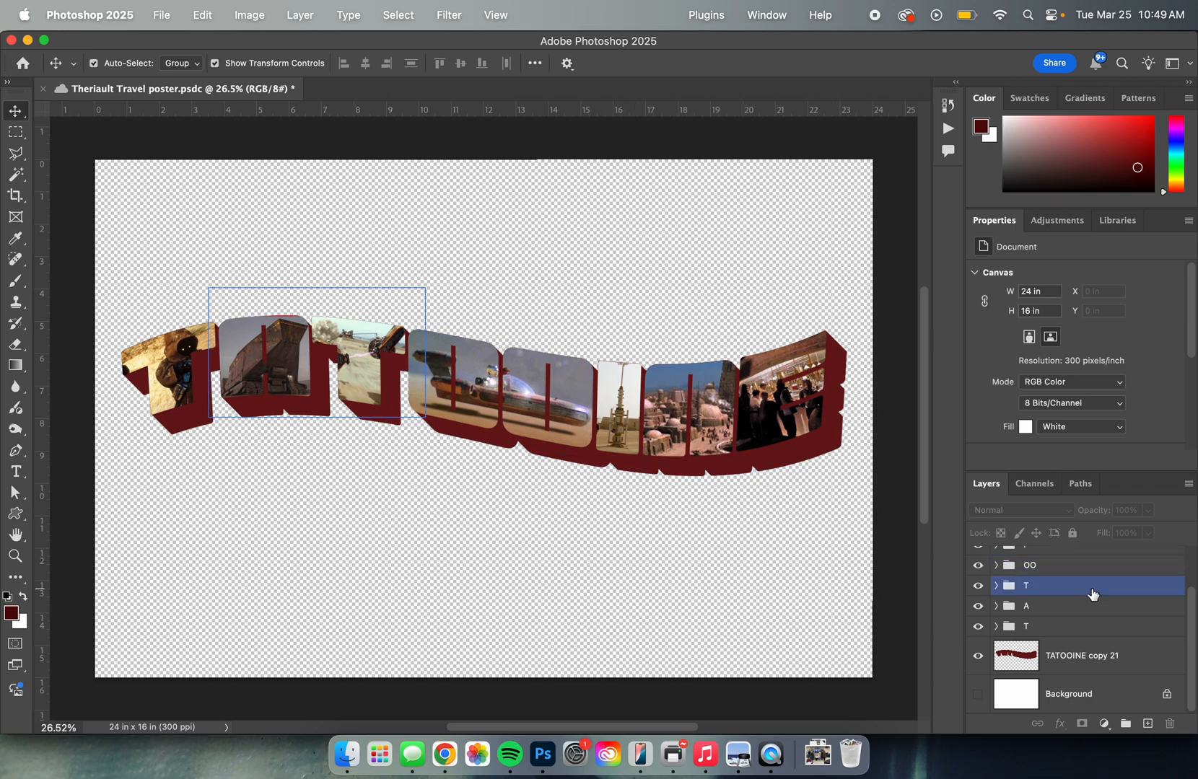
click(1066, 632)
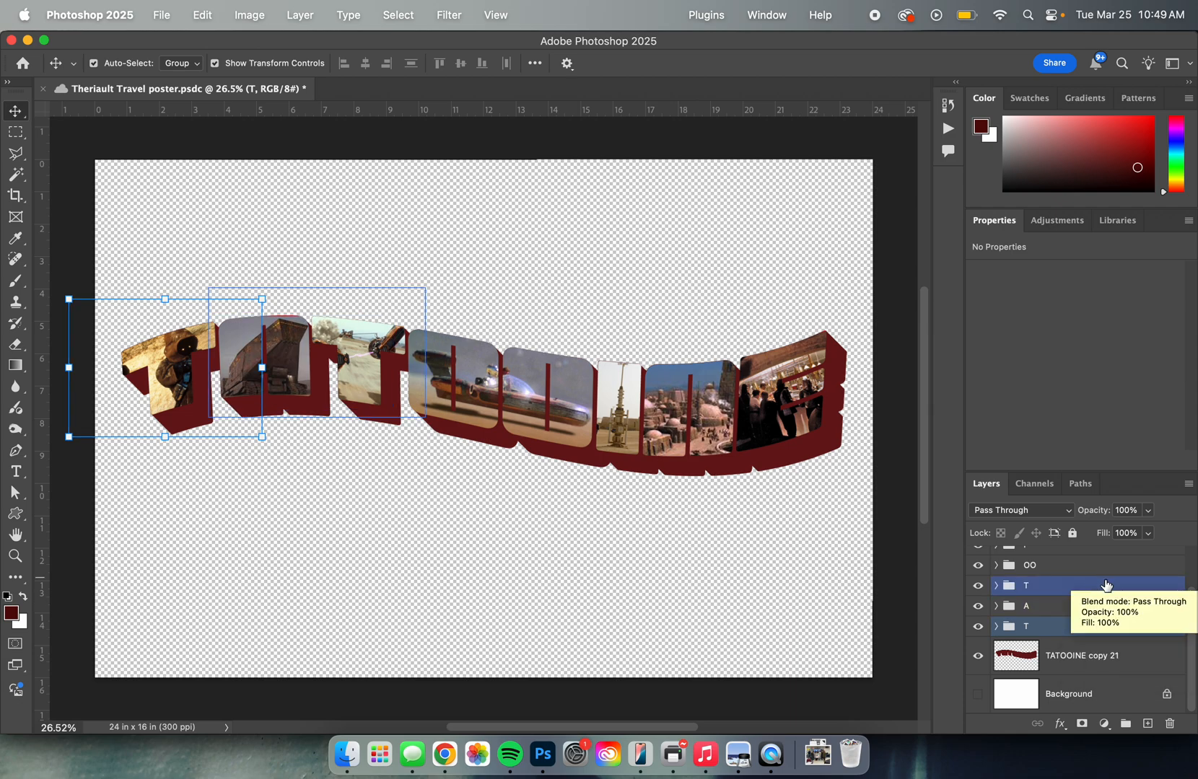
click(1059, 726)
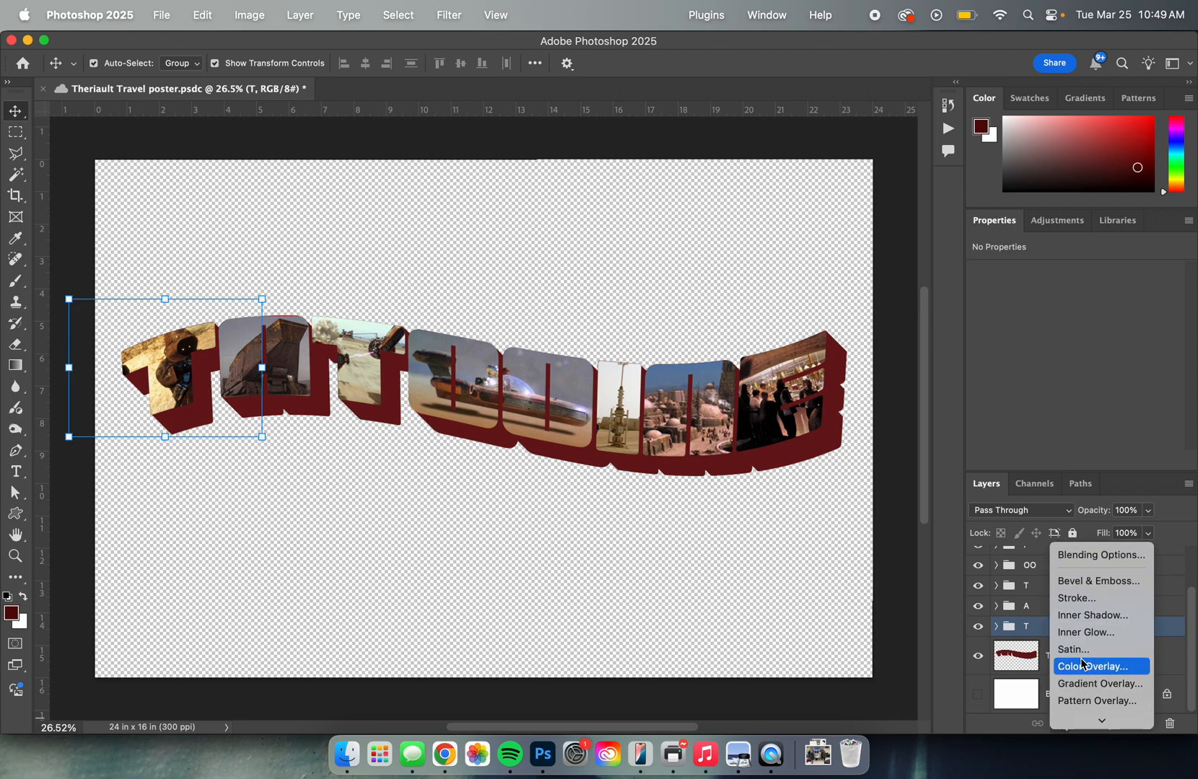
click(1084, 599)
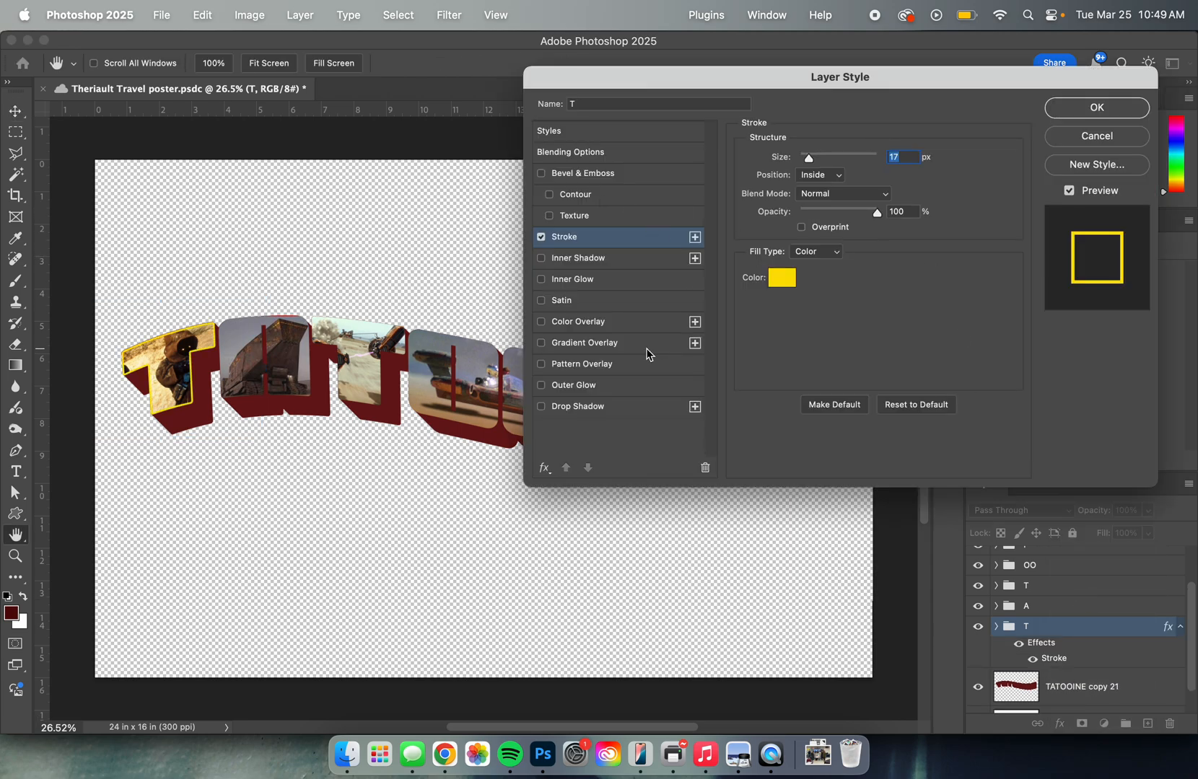
click(783, 278)
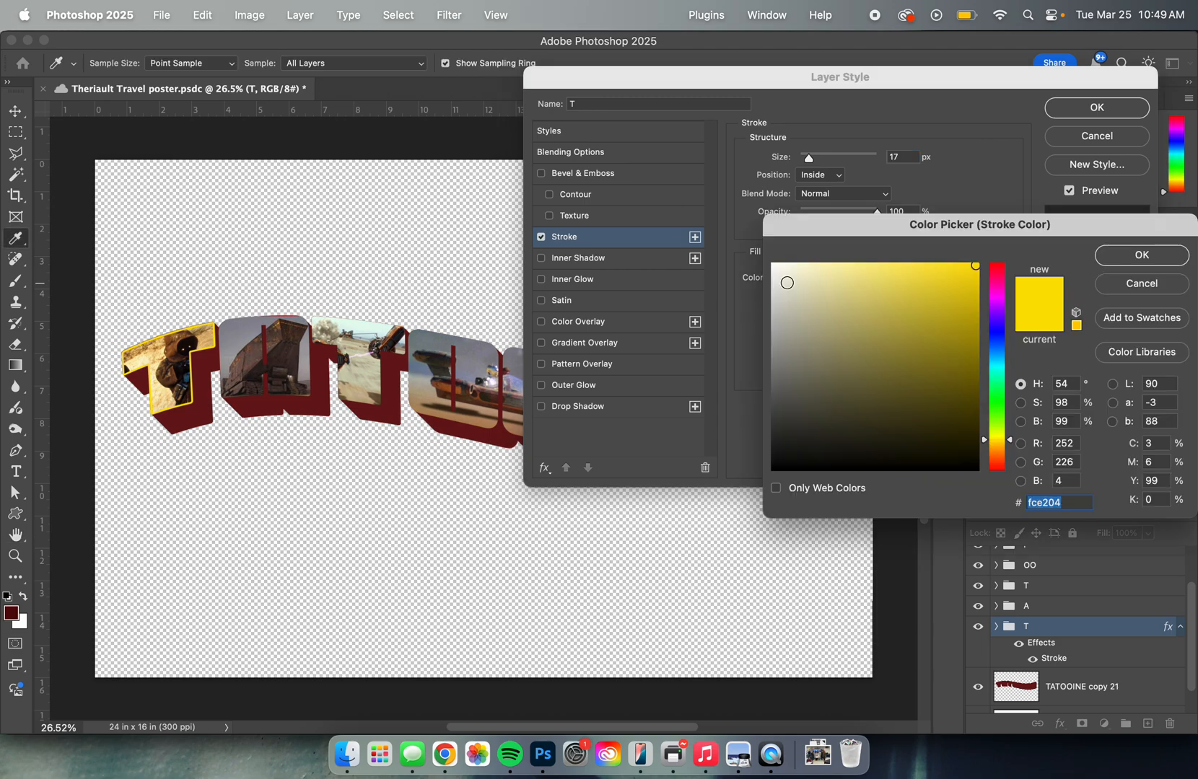
click(997, 273)
drag(1000, 288, 1005, 464)
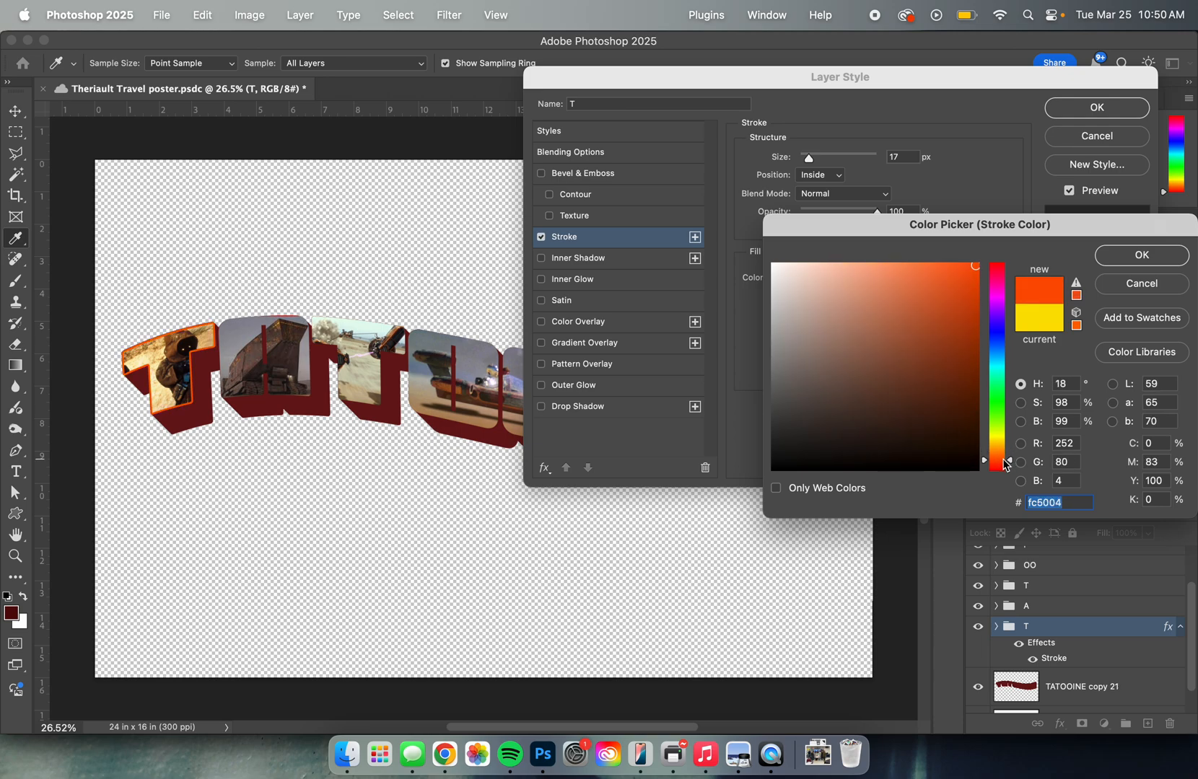
click(1142, 256)
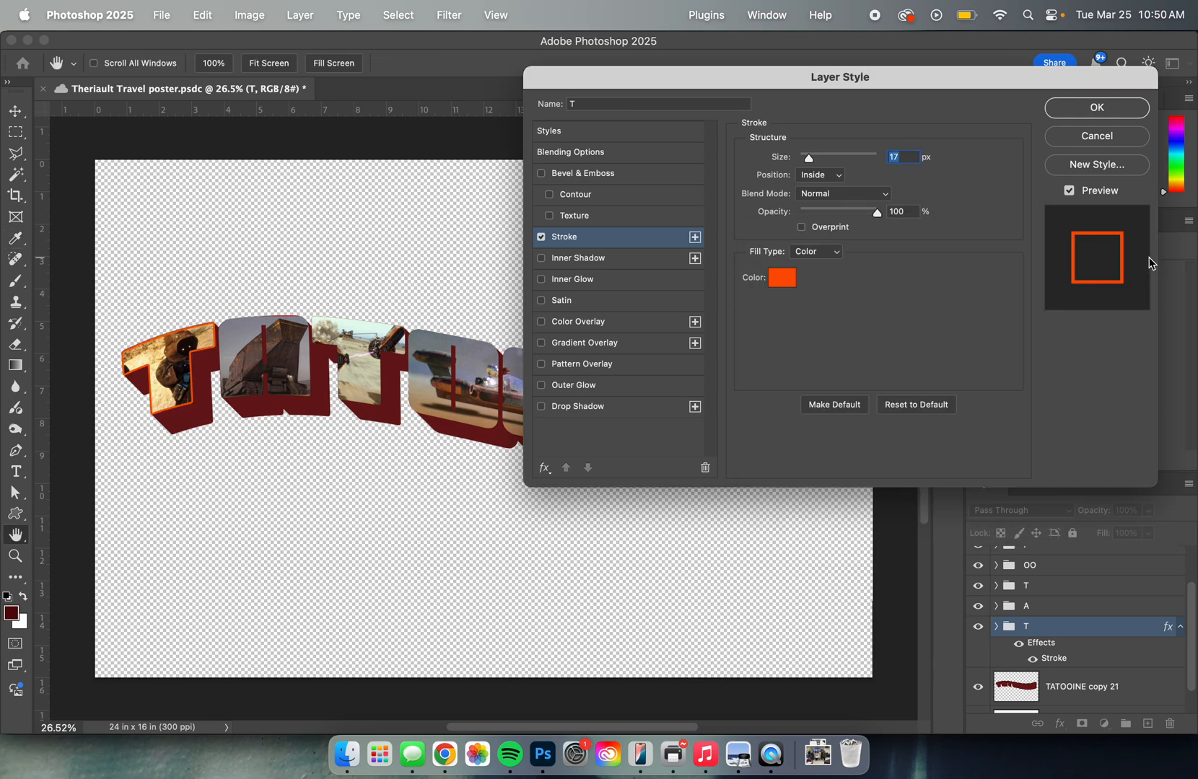
- Set the size of the first T group's stroke to about 25 px and apply the layer style
mouse_move(811, 163)
mouse_down()
mouse_move(833, 168)
mouse_move(799, 166)
mouse_up()
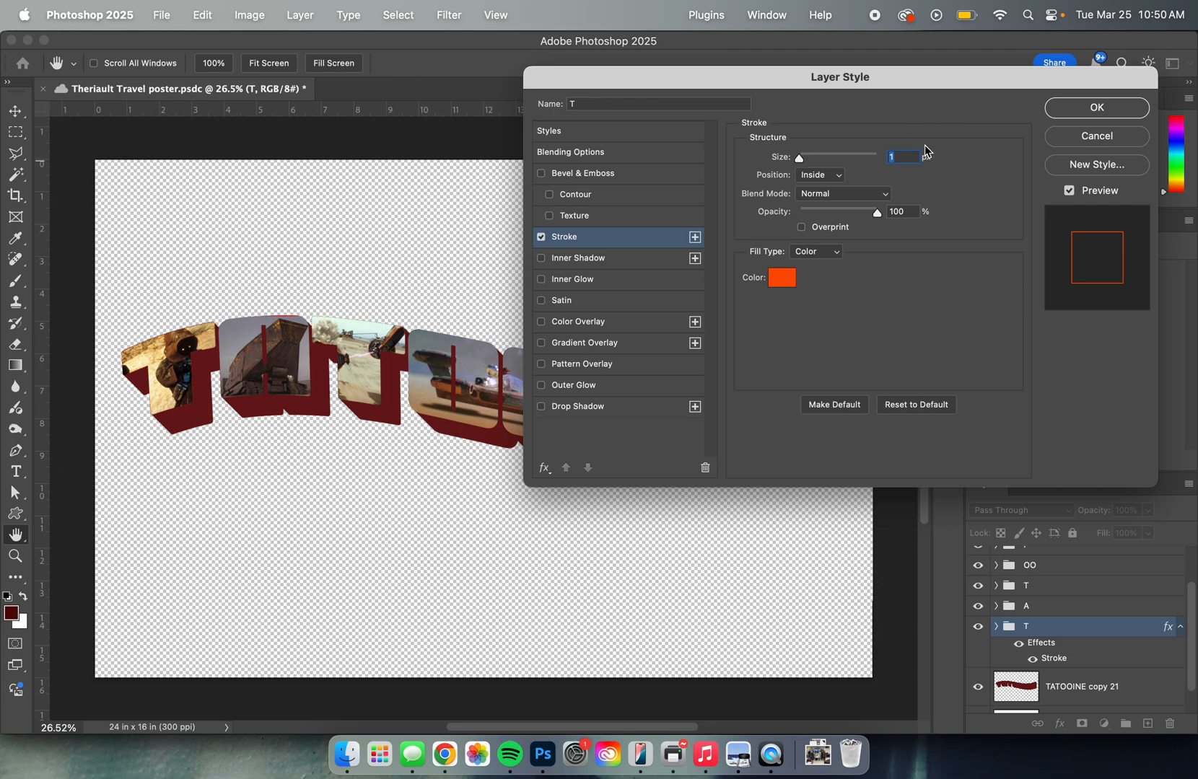
key(Up)
key(Up)
key(Up)
key(Up)
key(Up)
key(Up)
key(Up)
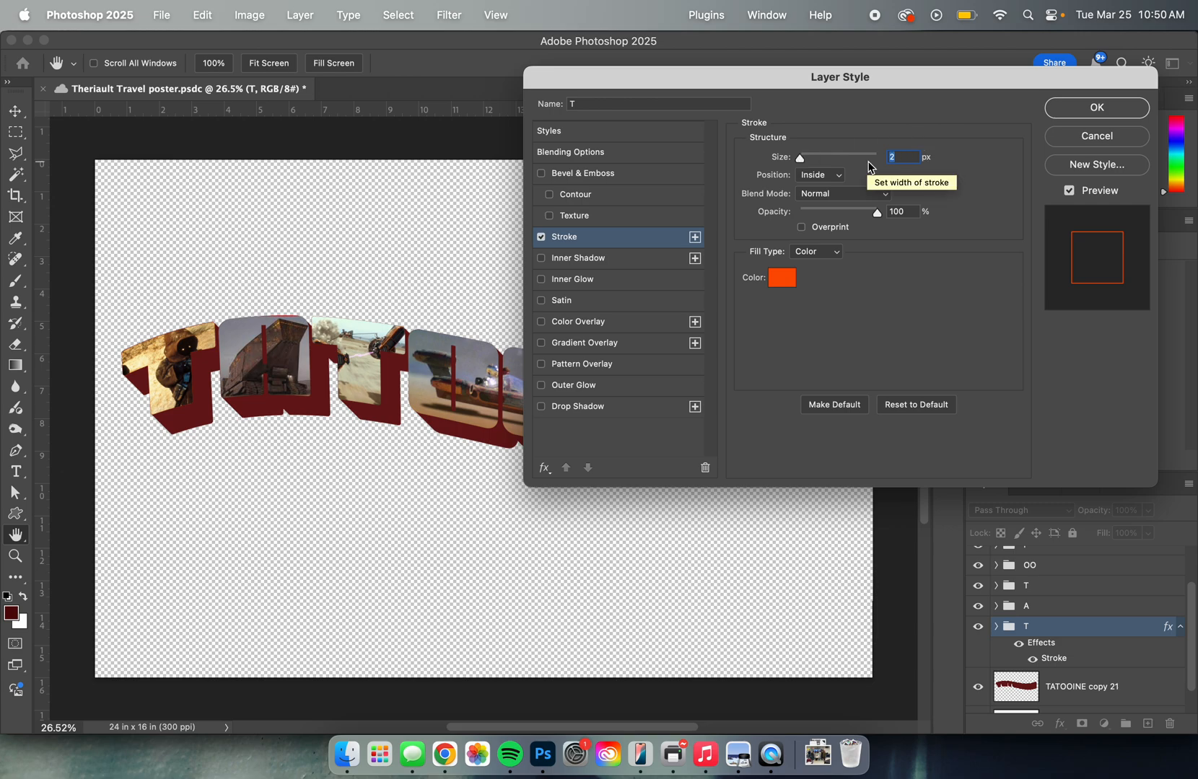
key(Up)
key(Up)
key(Up)
key(Up)
key(Up)
key(Up)
key(Up)
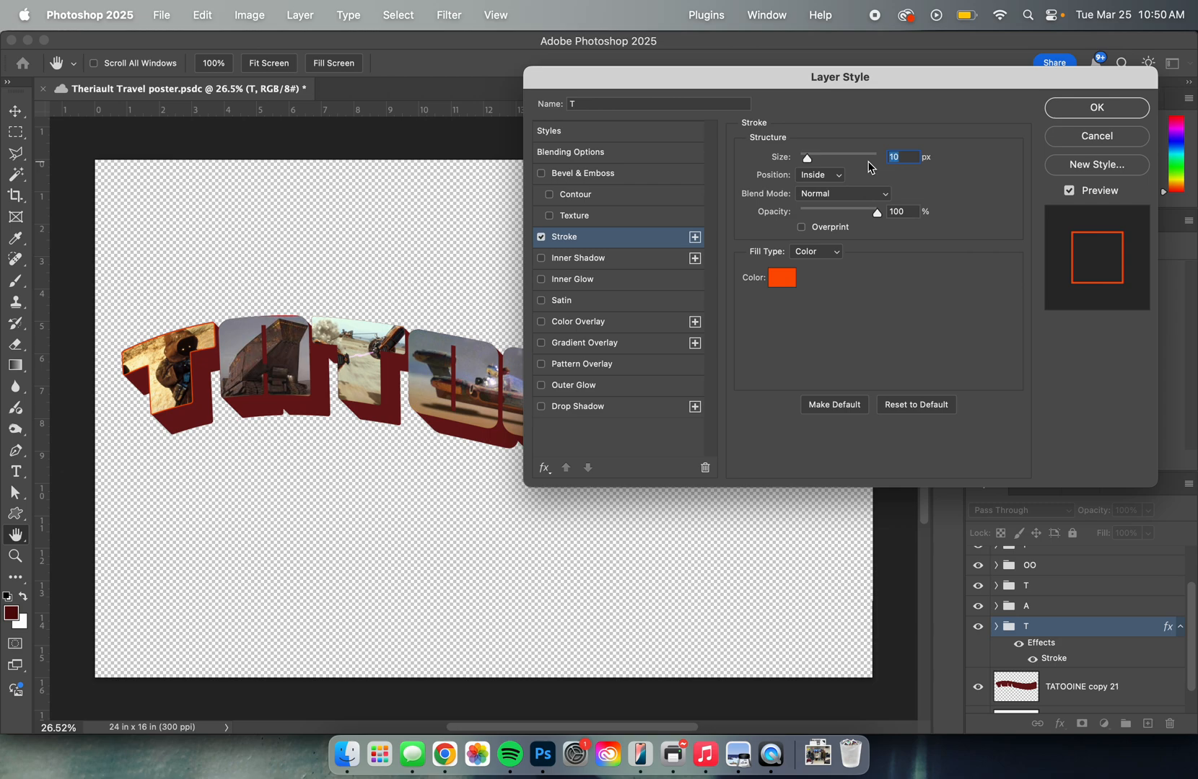
key(Up)
key(Up)
key(Up)
key(Up)
key(Up)
key(Up)
key(Up)
key(Up)
key(Up)
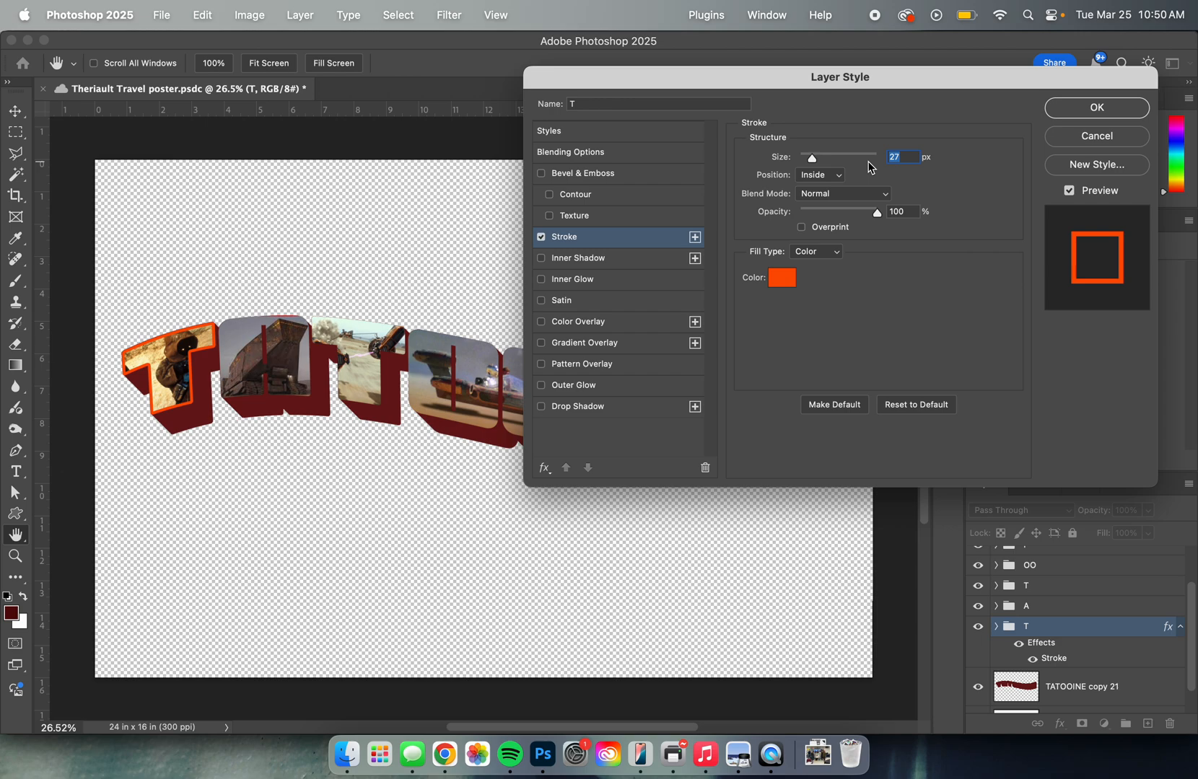
key(Down)
key(Down)
click(1111, 110)
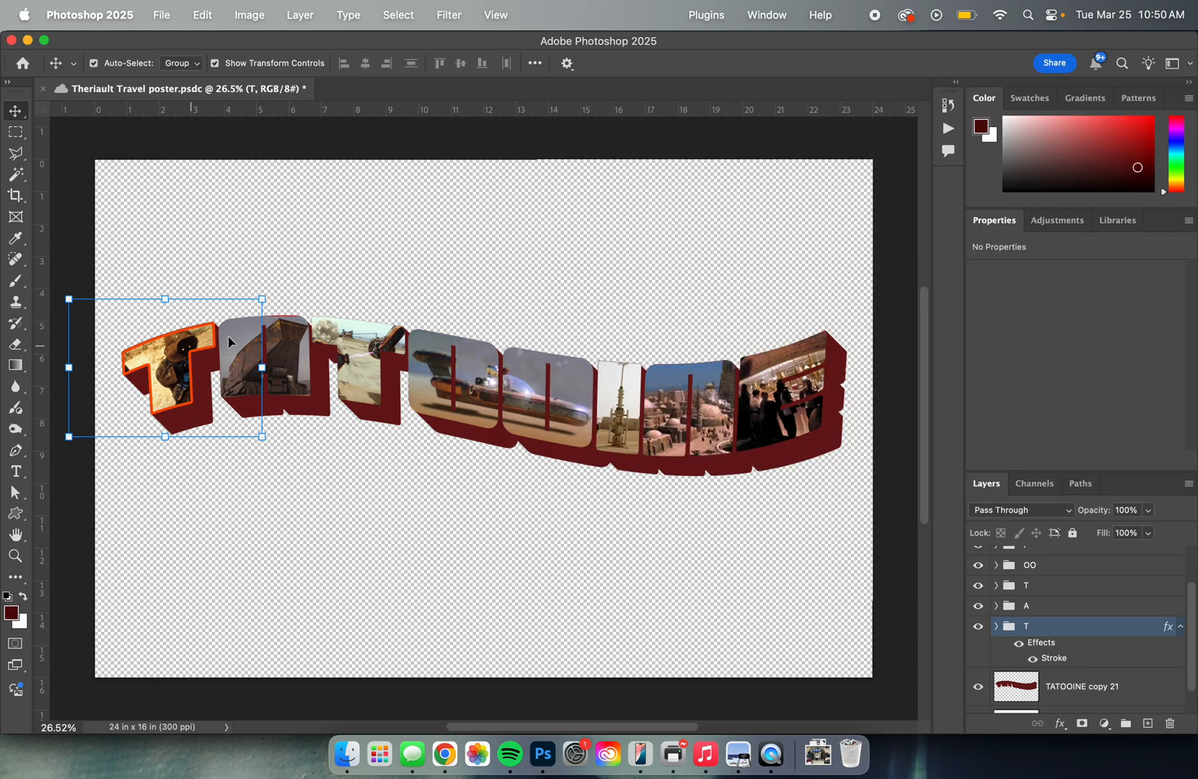
click(173, 347)
click(1118, 613)
click(1119, 624)
scroll(1061, 595, up, 3)
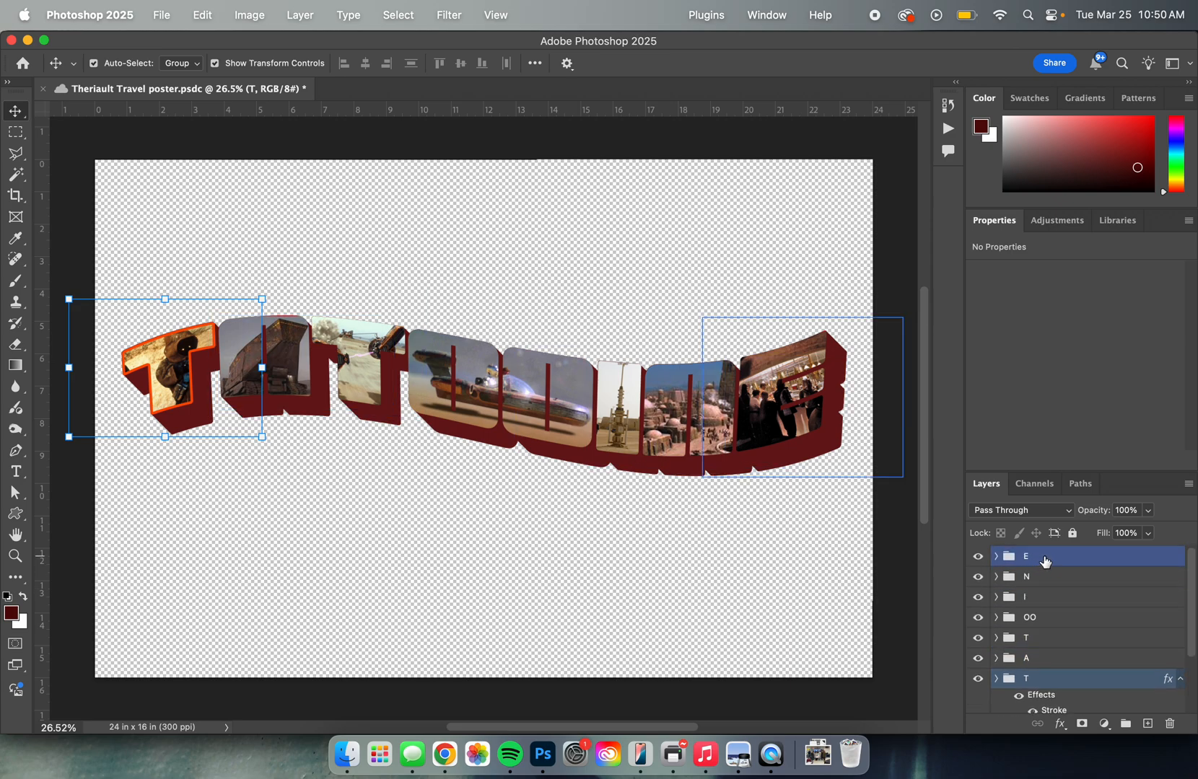
scroll(1054, 570, down, 4)
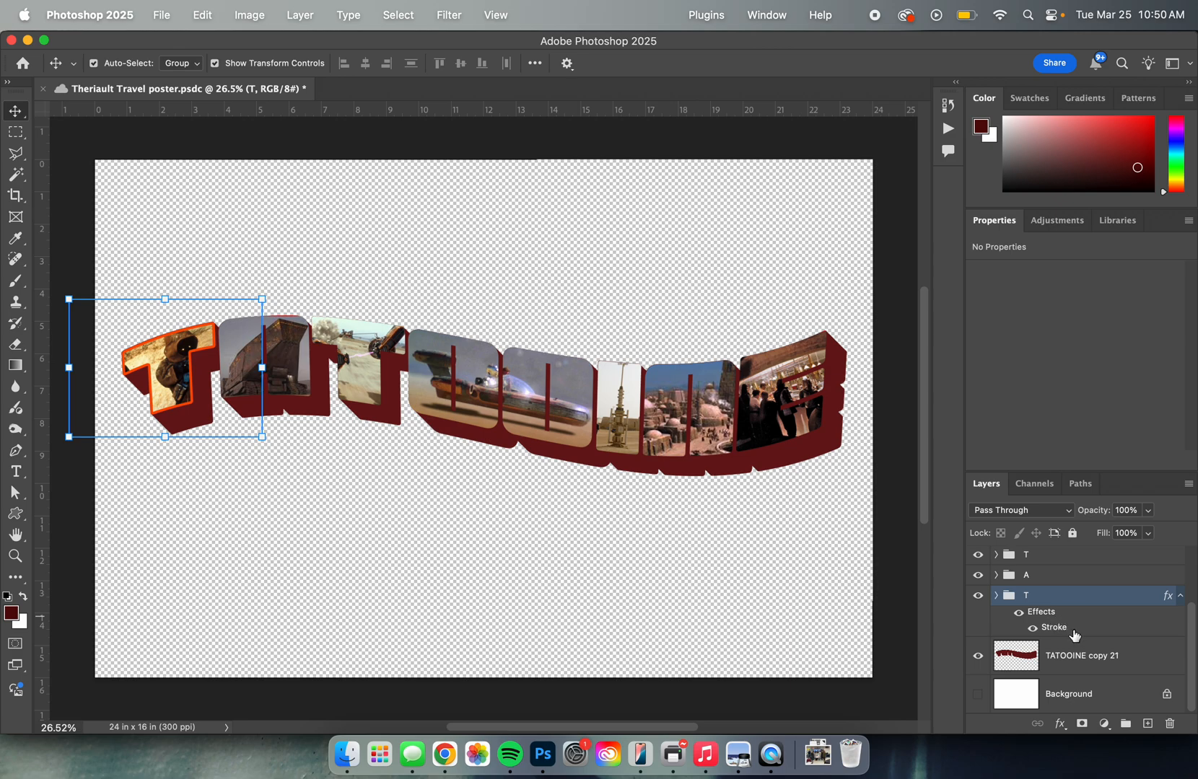
- Toggle the first T group's layer effects off and on to compare the letter with and without its stroke
double_click(1018, 614)
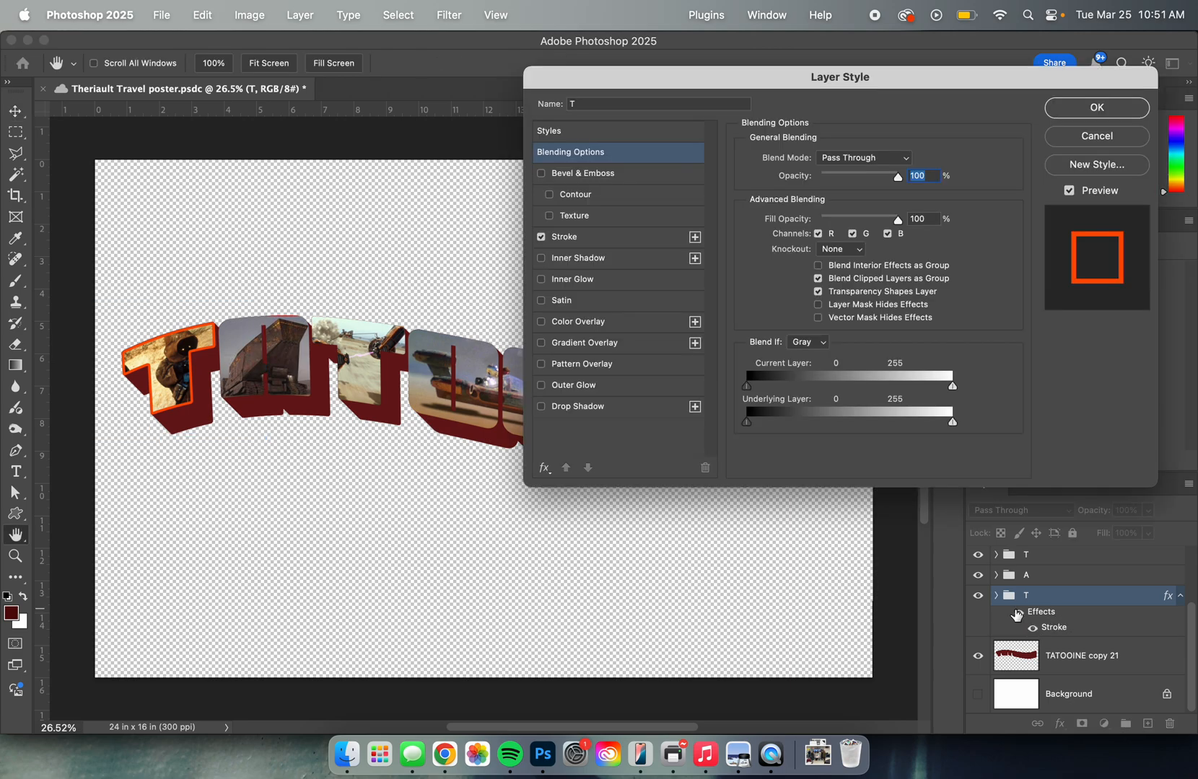
click(1111, 140)
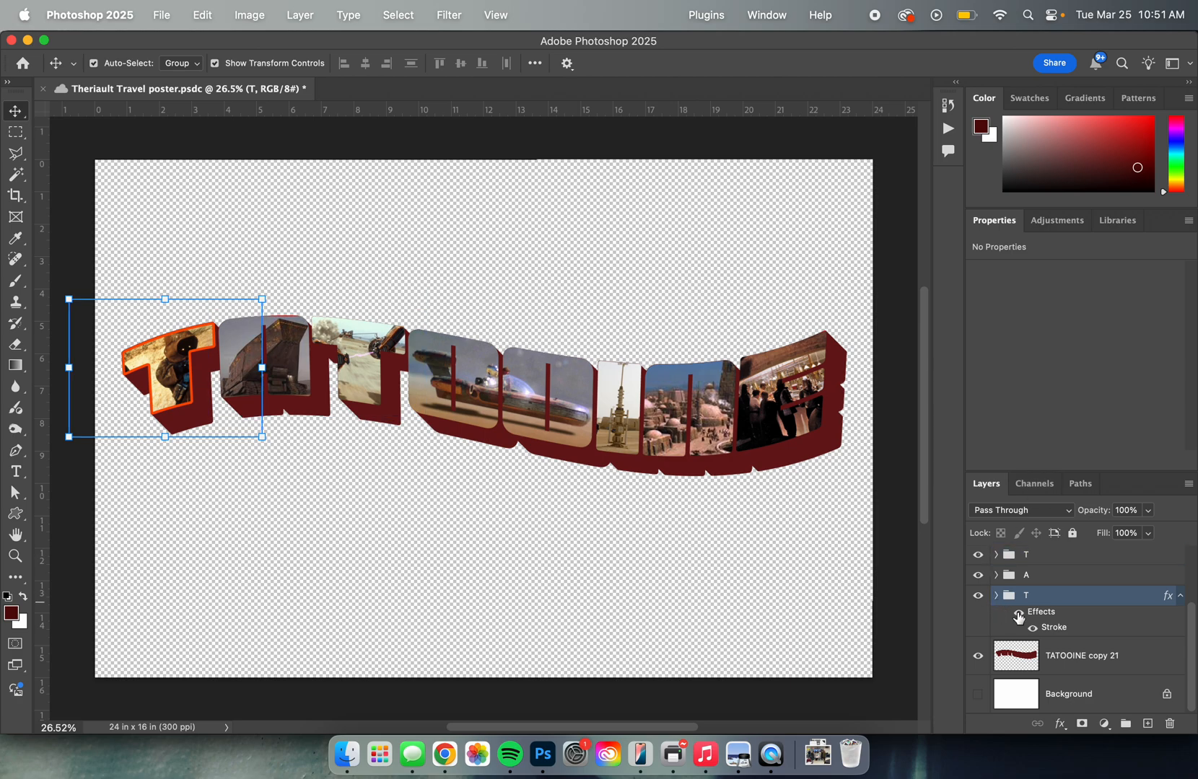
click(1018, 615)
click(1018, 617)
click(1018, 615)
click(1018, 615)
- Copy the layer style of the first T's group for use on the other letter groups
right_click(1061, 631)
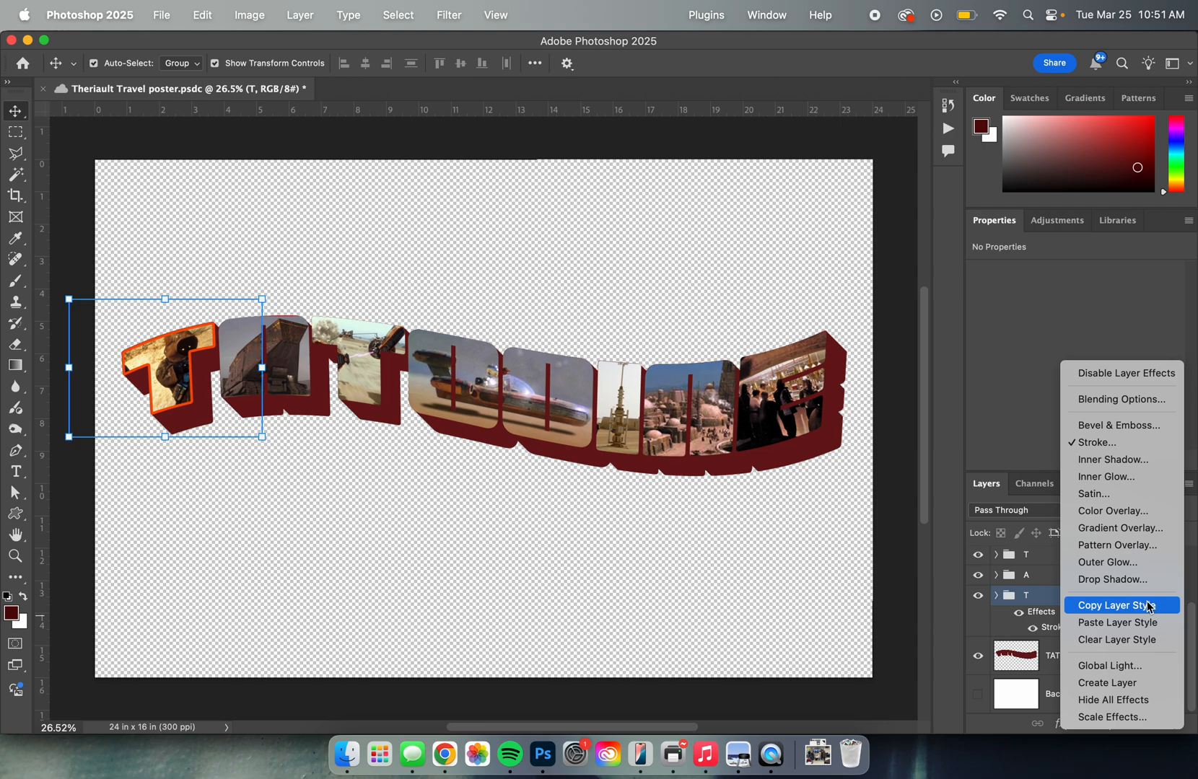
click(1148, 606)
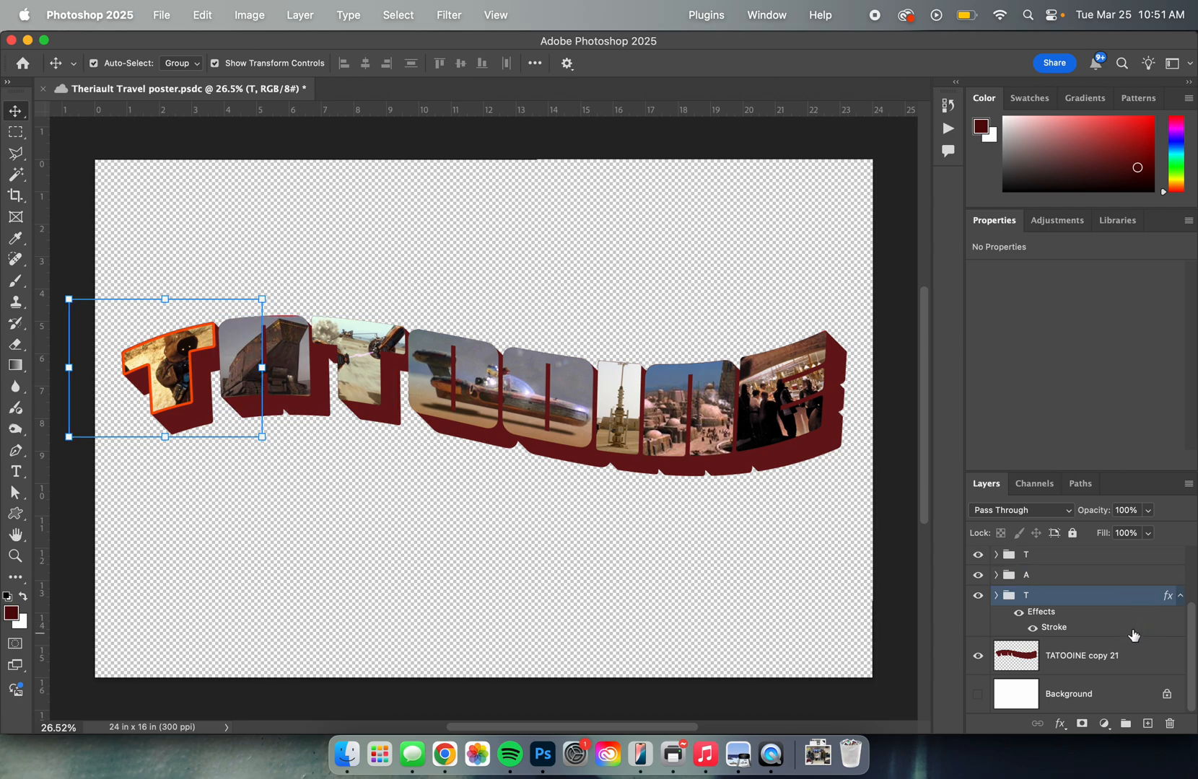
scroll(1133, 635, up, 3)
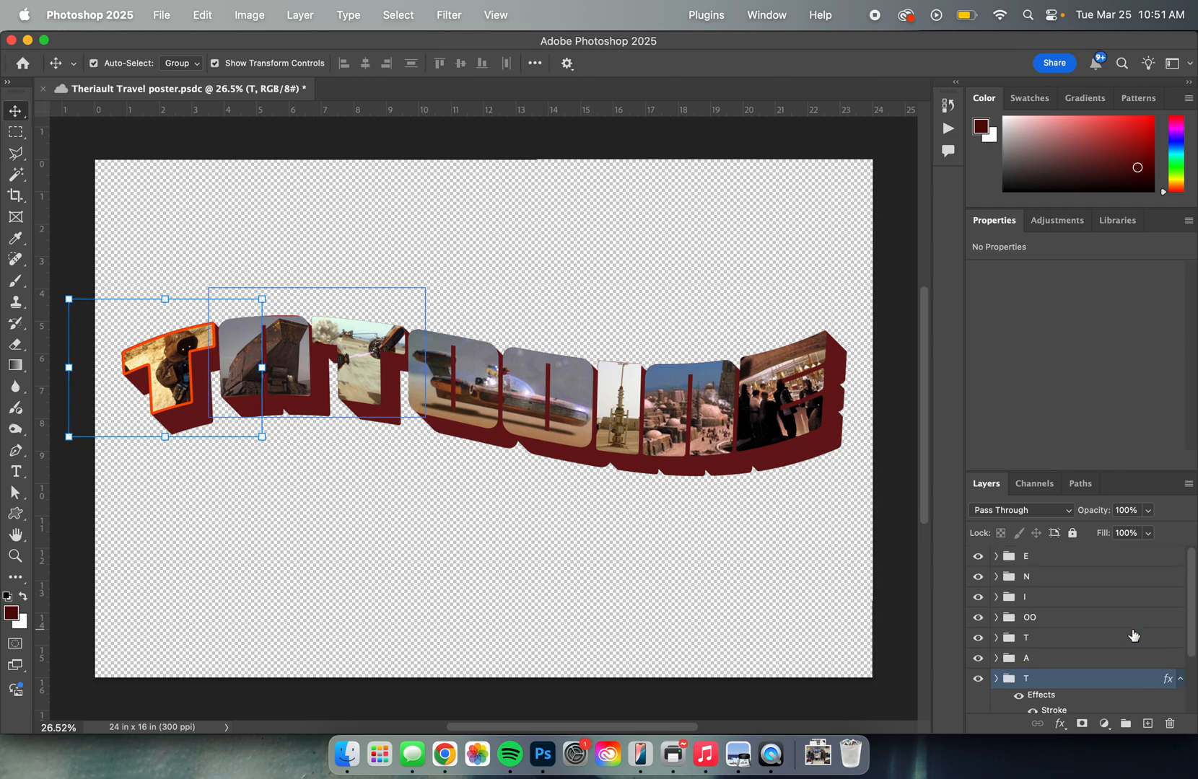
- Paste the copied stroke layer style onto the A, T, OO, I, N and E groups together, and deselect them
click(1102, 664)
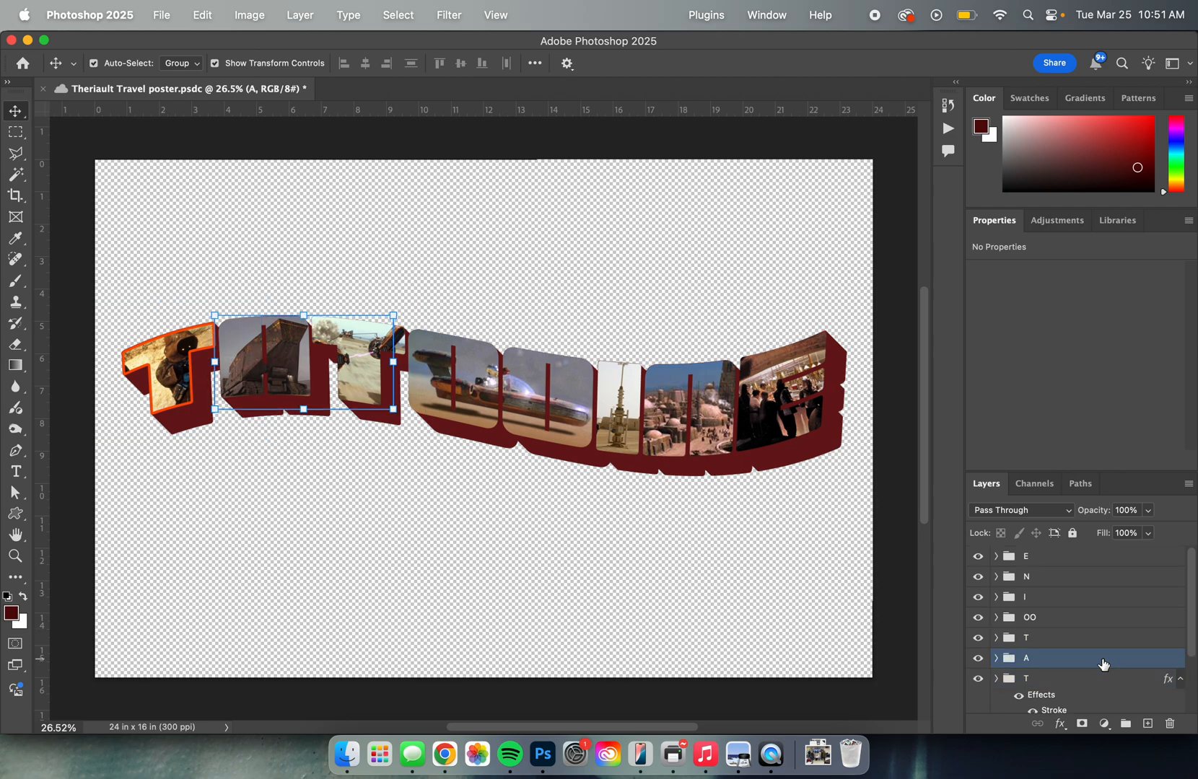
shift+click(1104, 564)
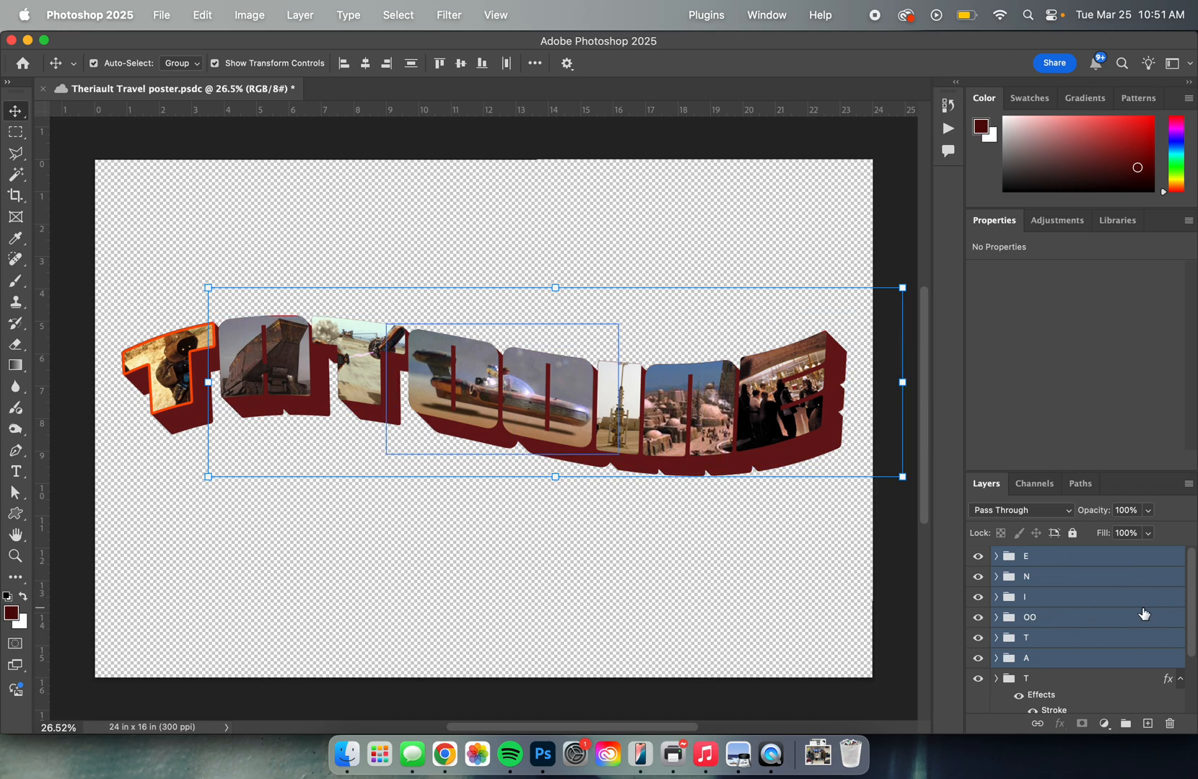
right_click(1062, 575)
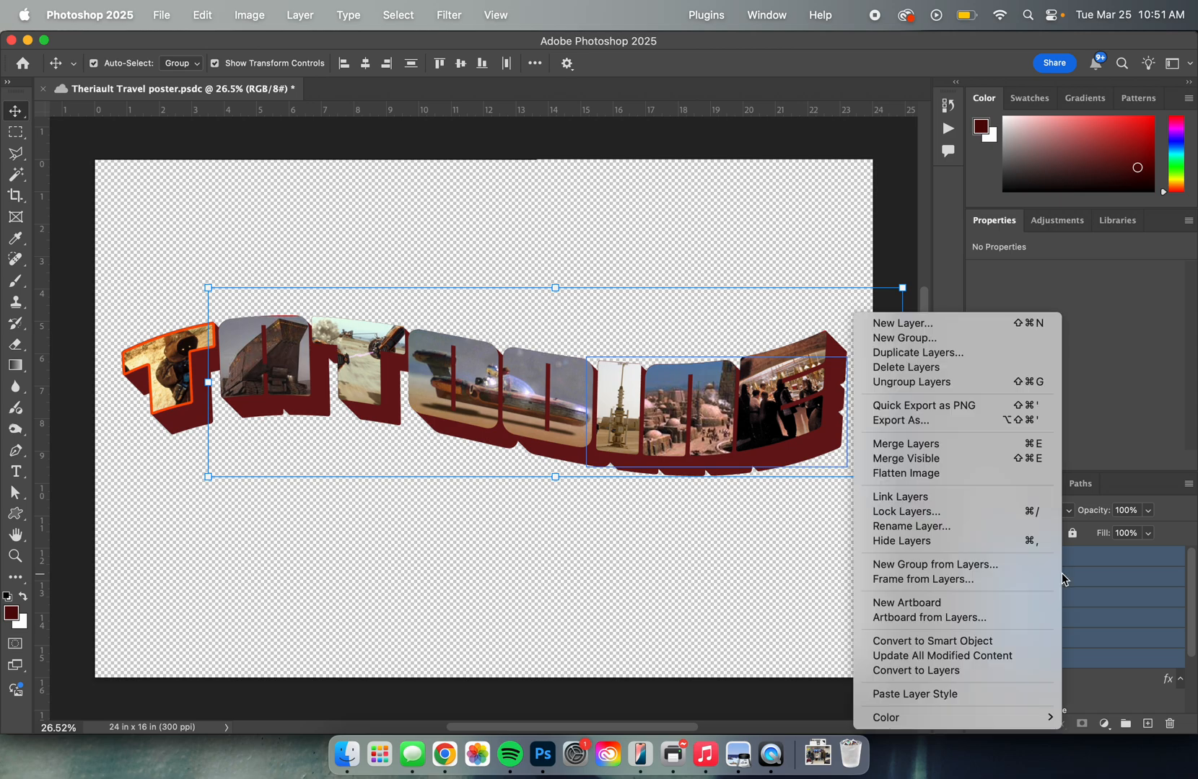
click(978, 696)
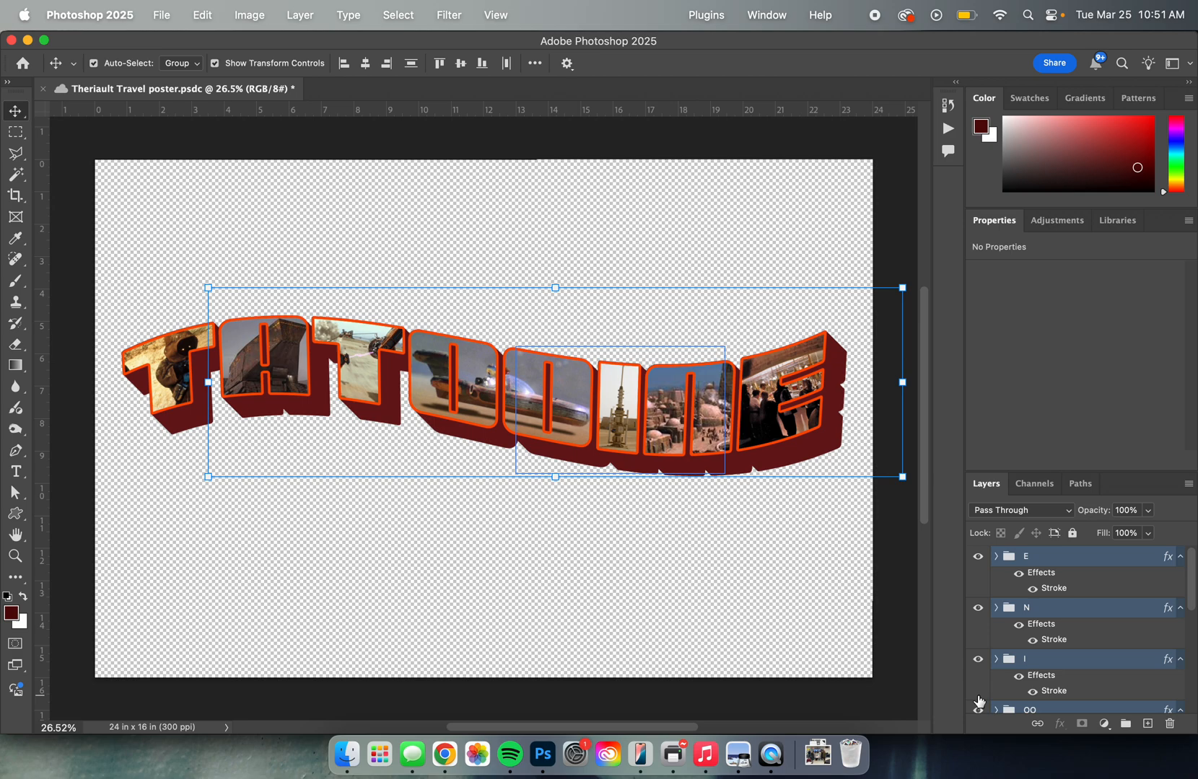
click(164, 147)
- Save the travel poster as a separate Creative Cloud document with Save As, keeping the suggested file name
click(163, 16)
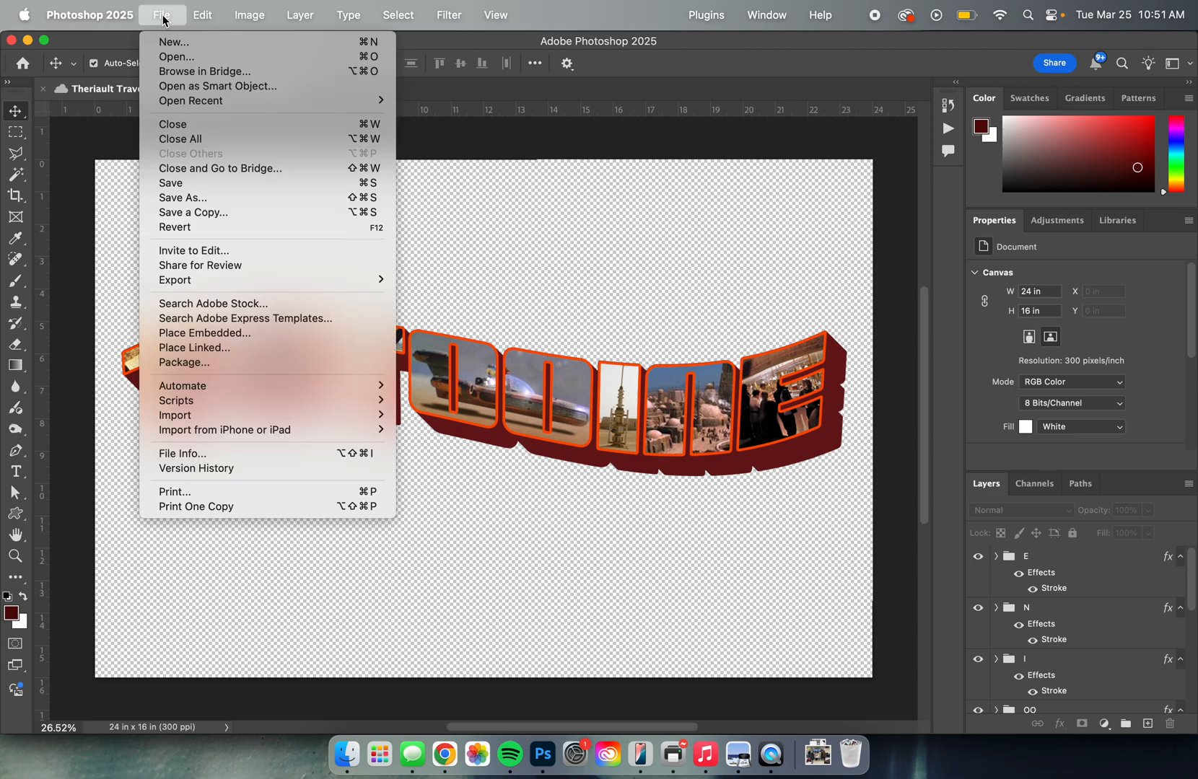
click(192, 199)
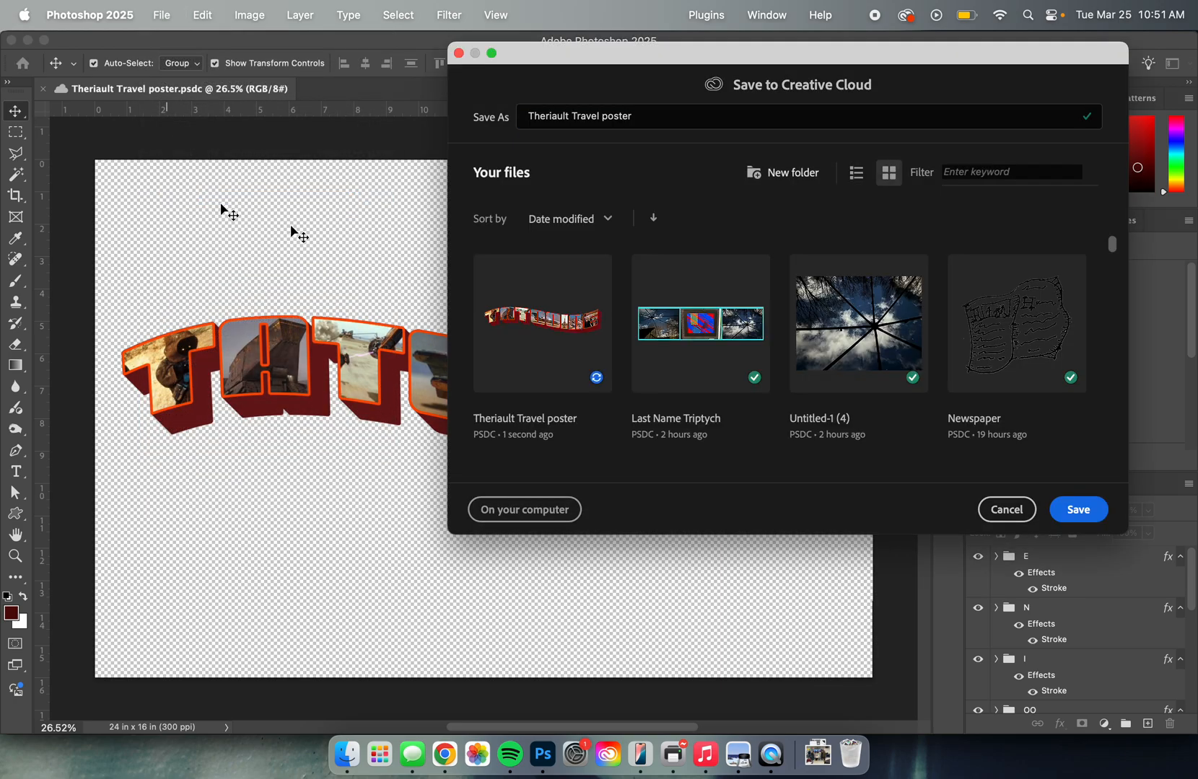
click(1094, 514)
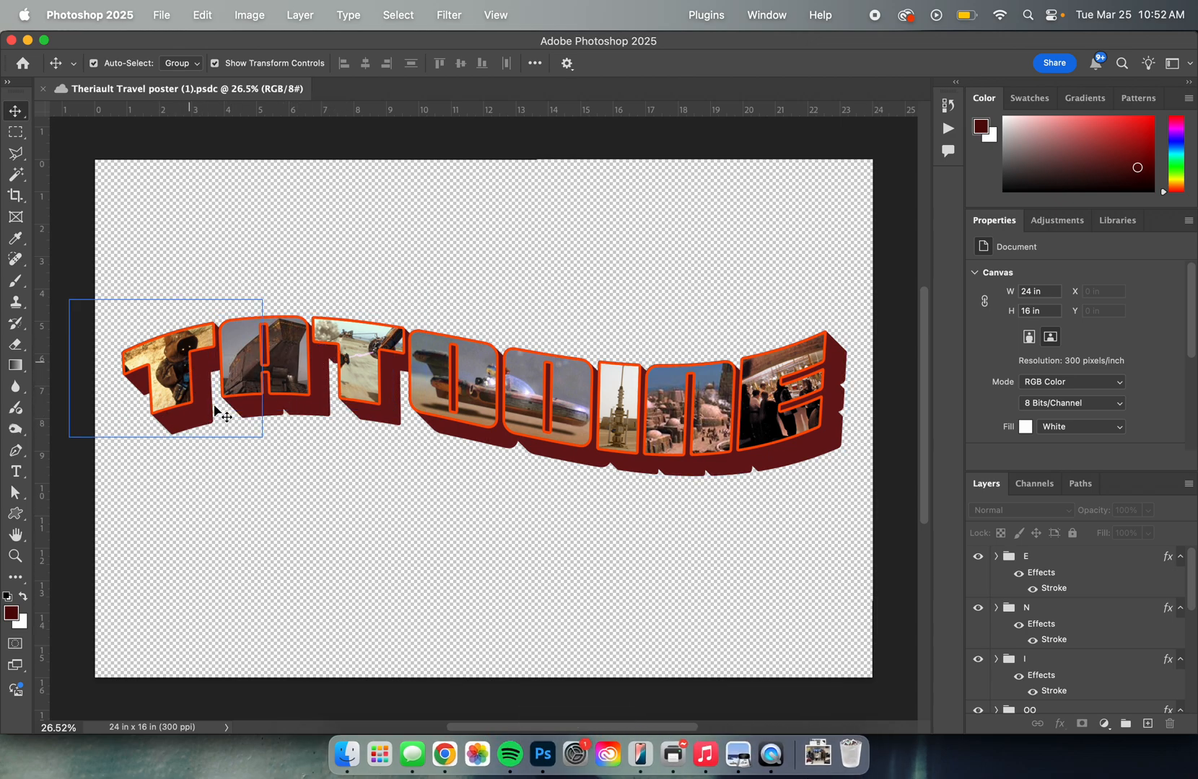
click(977, 582)
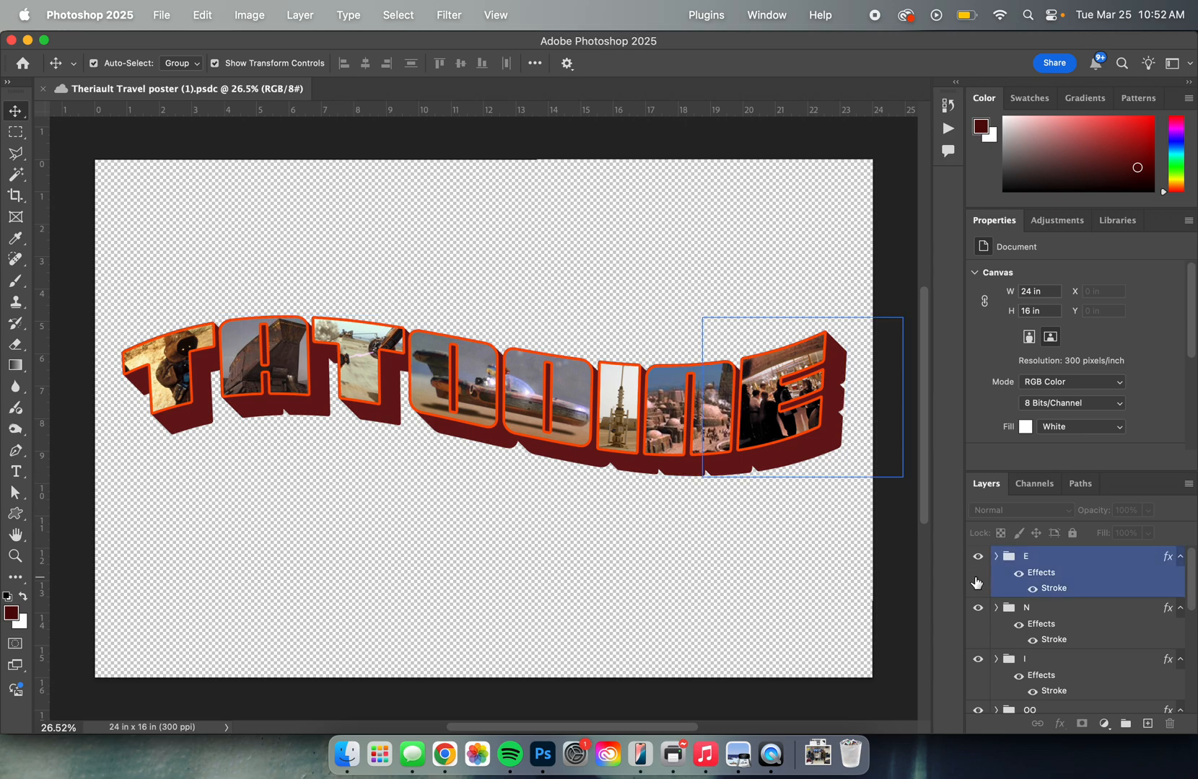
click(570, 477)
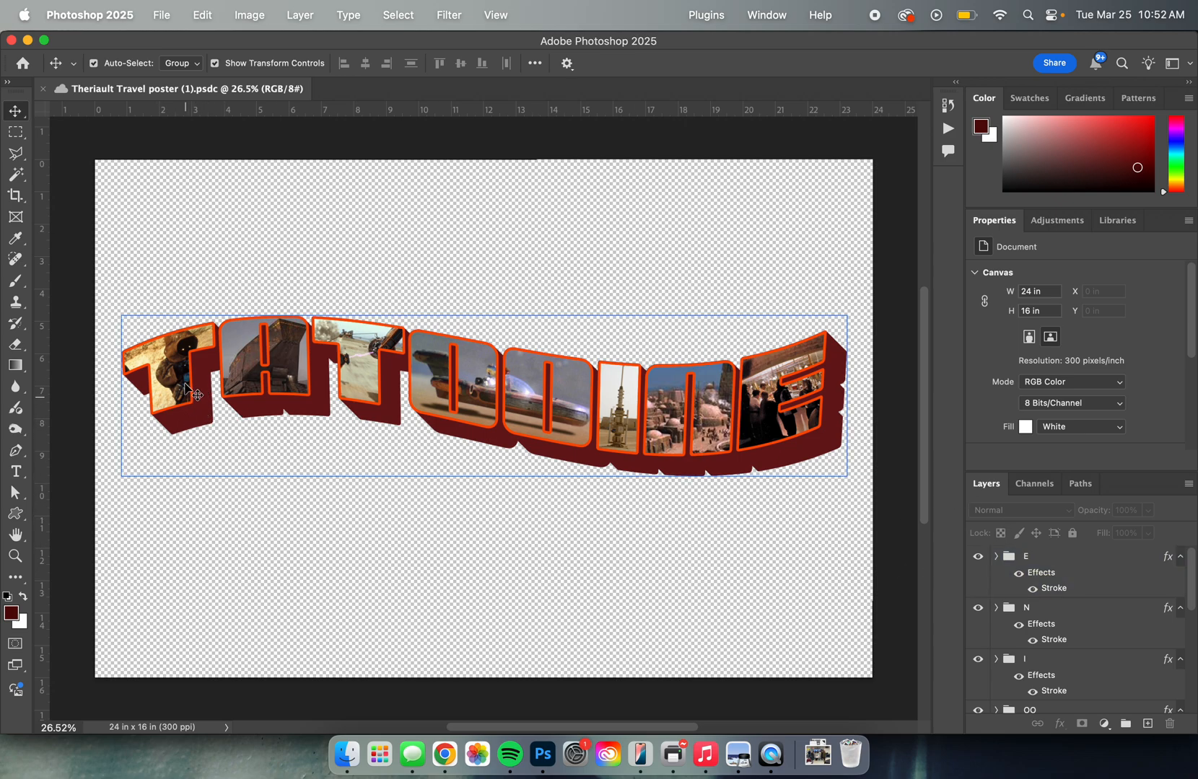